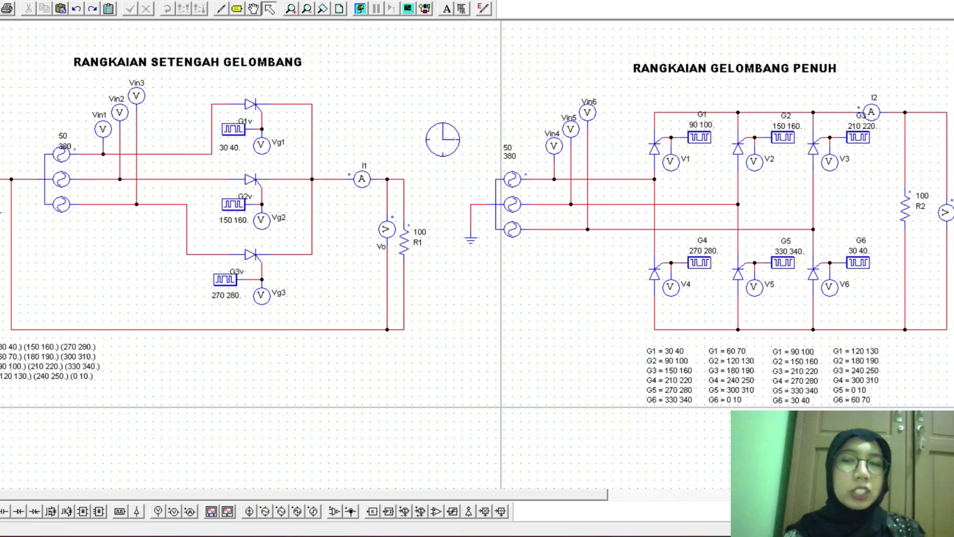
- Remove both existing rectifier circuits and their gating notes from the schematic, keeping the two titles and the simulation control
{"action": "left_click_drag", "start_coordinate": [1, 77], "coordinate": [953, 412]}
{"action": "right_click", "coordinate": [18, 243]}
{"action": "left_click", "coordinate": [47, 253]}
- Place a three-phase sine voltage source under the RANGKAIAN SETENGAH GELOMBANG title
{"action": "left_click", "coordinate": [93, 1]}
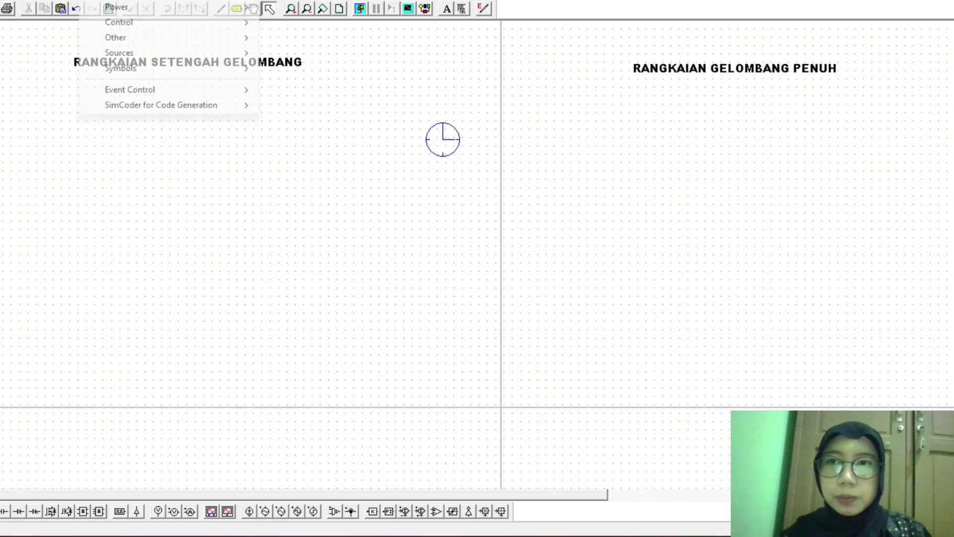
{"action": "mouse_move", "coordinate": [119, 53]}
{"action": "mouse_move", "coordinate": [296, 54]}
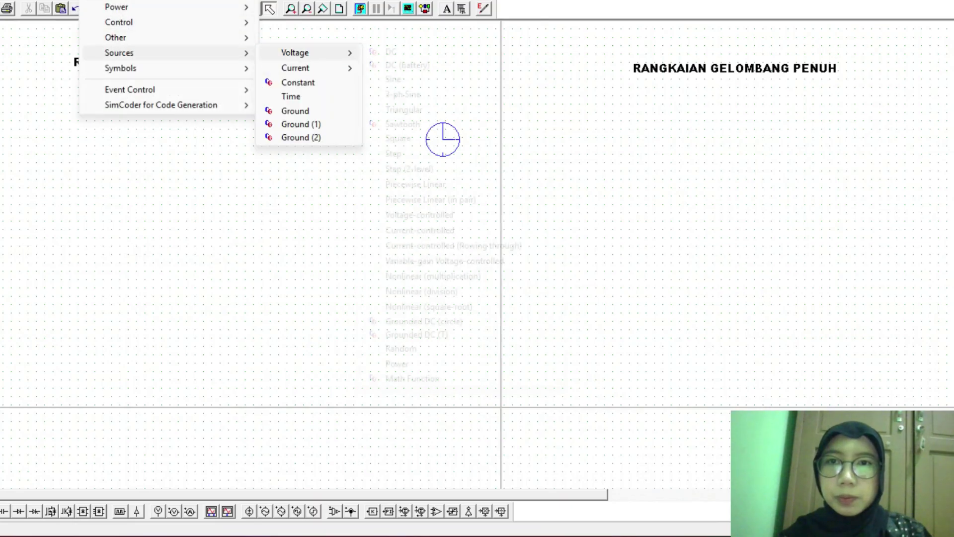
{"action": "left_click", "coordinate": [403, 94]}
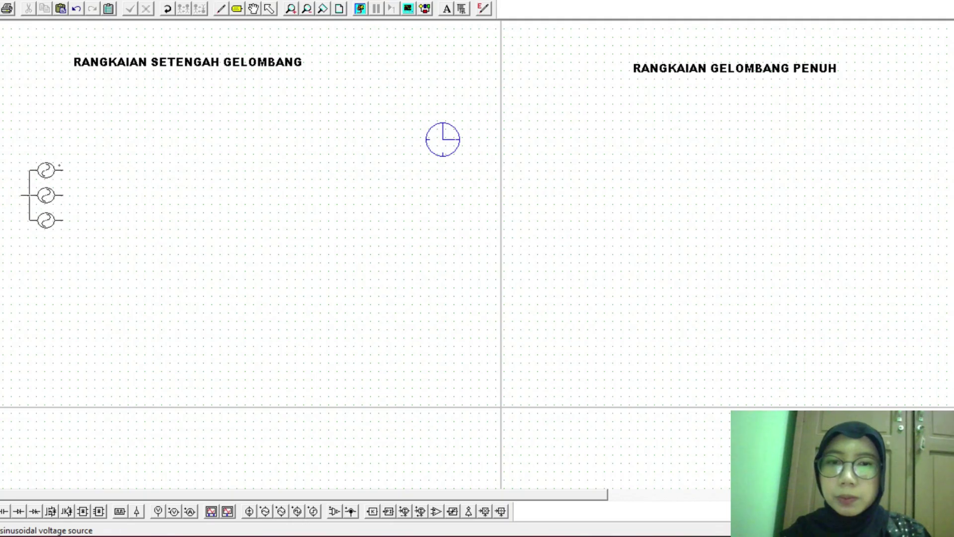
{"action": "left_click", "coordinate": [45, 195]}
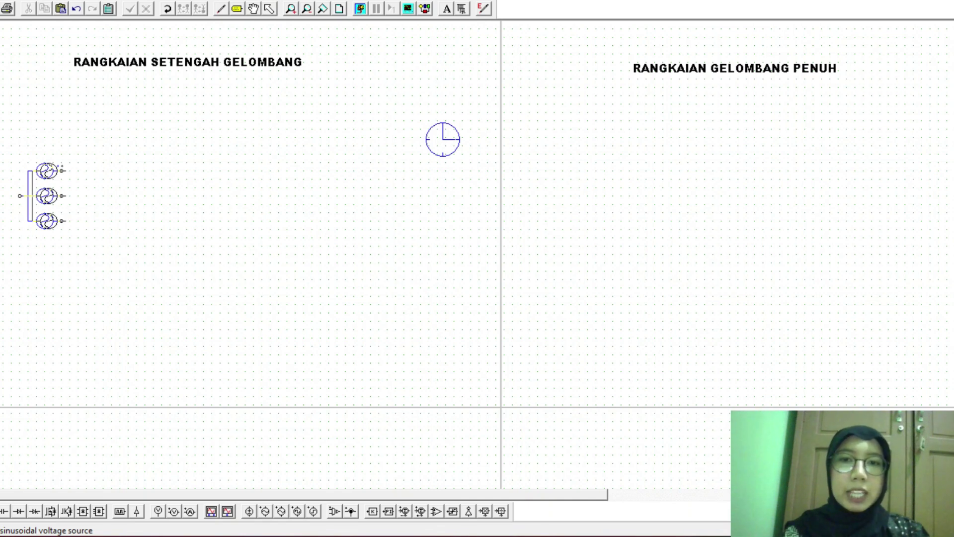
- Place a thyristor level with the source's first phase and a vertical resistor further along the same row
{"action": "left_click", "coordinate": [34, 511]}
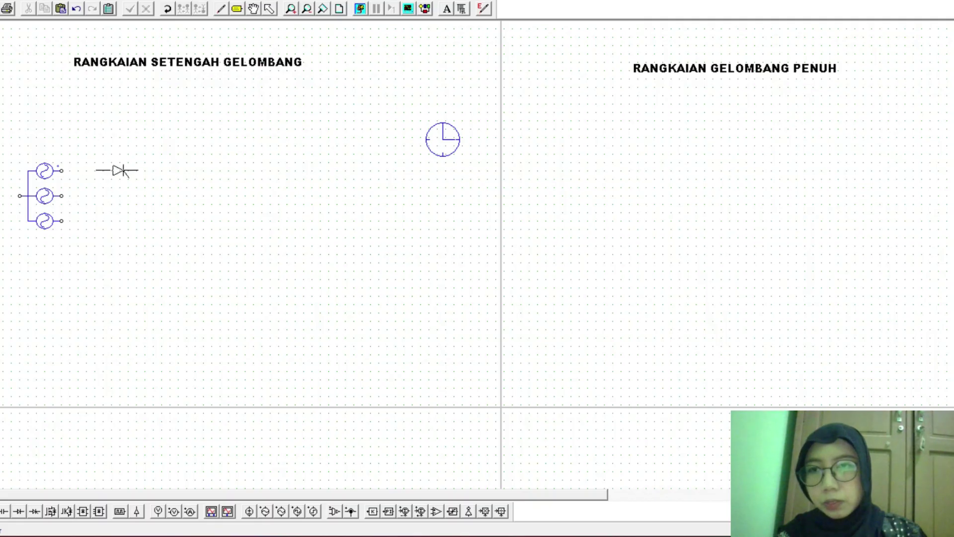
{"action": "left_click", "coordinate": [121, 171]}
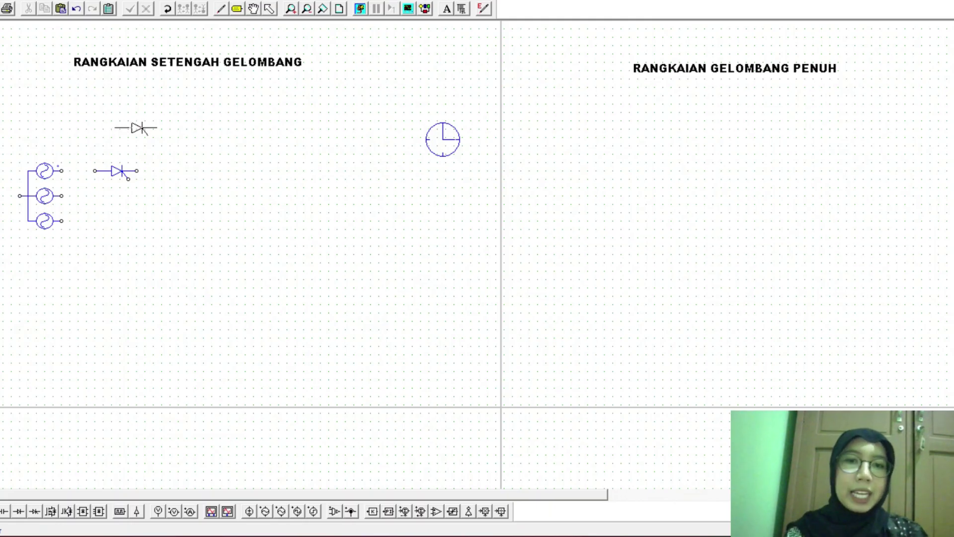
{"action": "key", "text": "Escape"}
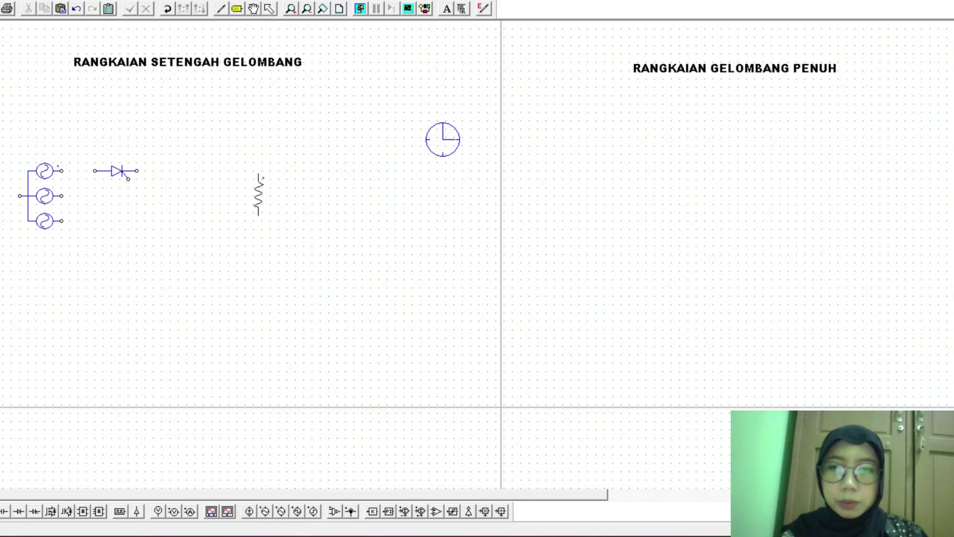
{"action": "left_click", "coordinate": [261, 191]}
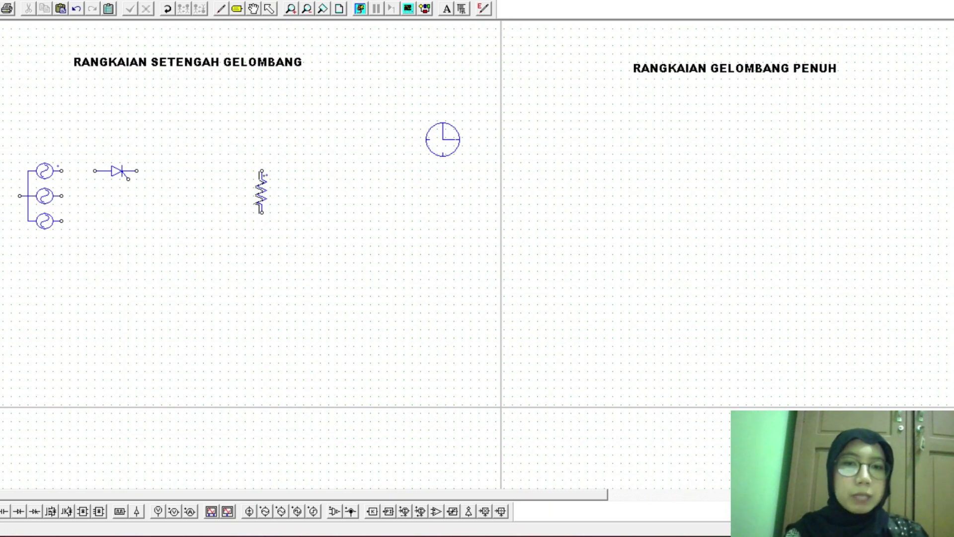
- Rotate a gating block to horizontal and place it beside the thyristor's gate
{"action": "left_click", "coordinate": [119, 511]}
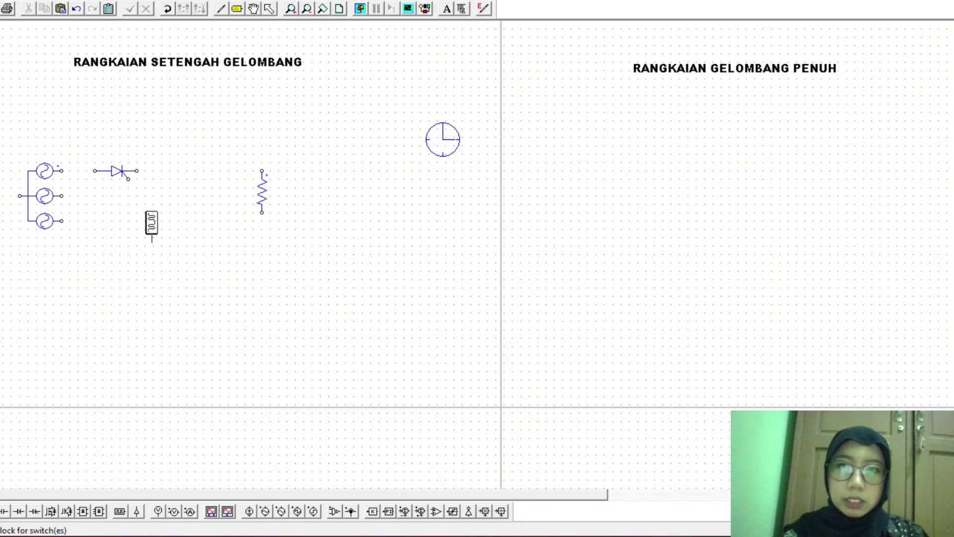
{"action": "right_click", "coordinate": [152, 218]}
{"action": "left_click", "coordinate": [162, 179]}
{"action": "left_click", "coordinate": [167, 178]}
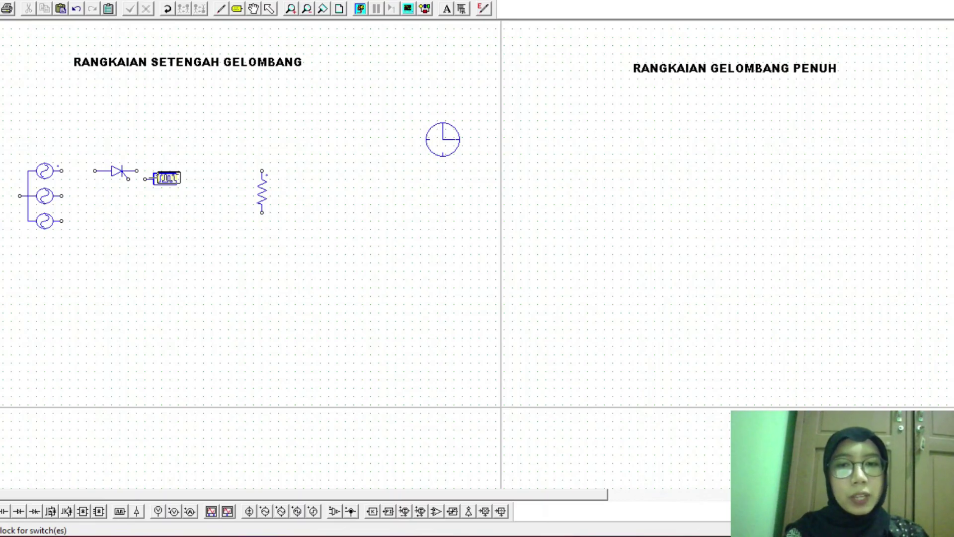
{"action": "left_click", "coordinate": [167, 178]}
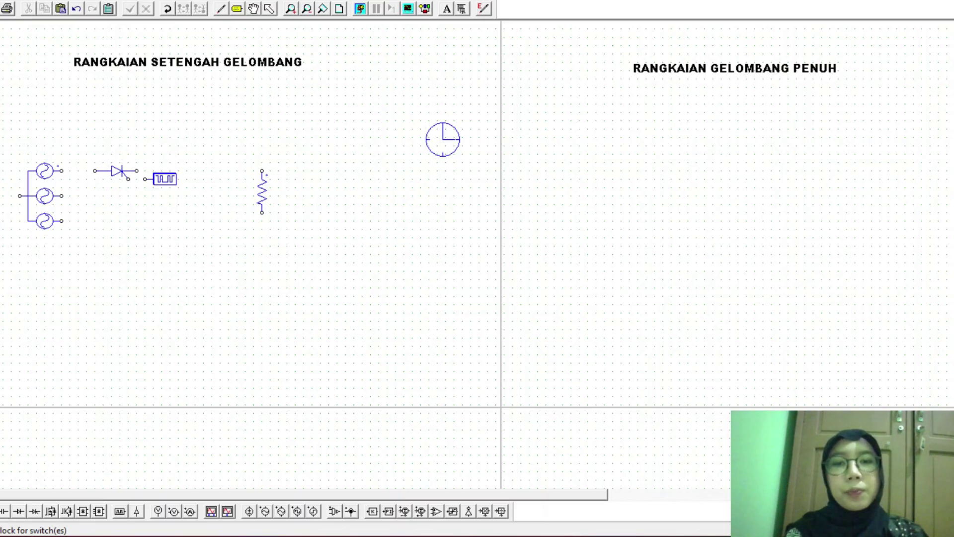
- Place a two-node voltage probe, rotated to vertical, on the far side of the resistor
{"action": "left_click", "coordinate": [174, 512]}
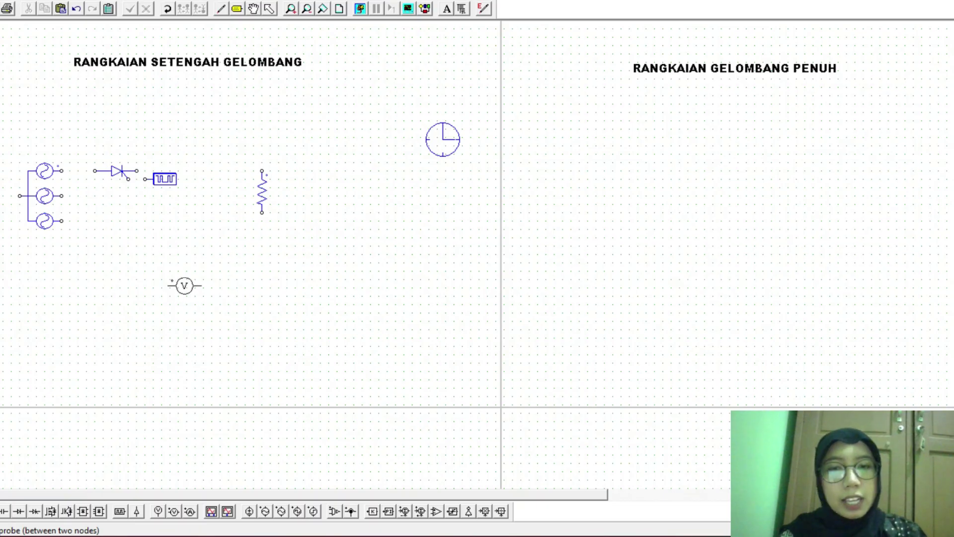
{"action": "right_click", "coordinate": [187, 283]}
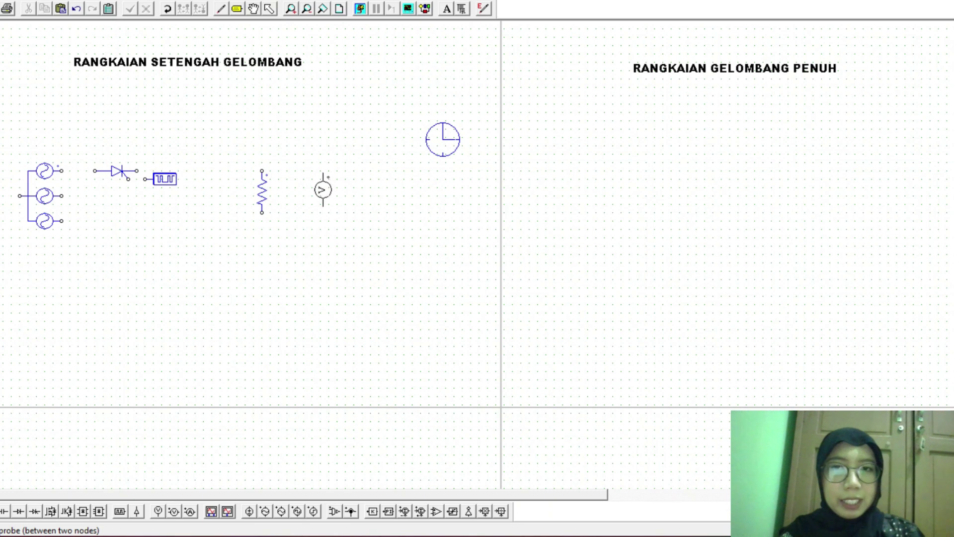
{"action": "left_click", "coordinate": [320, 195]}
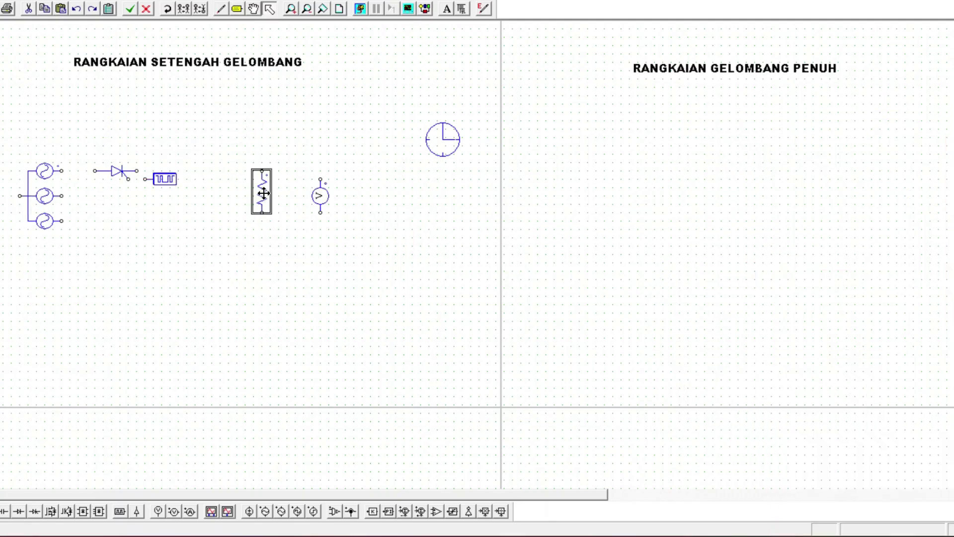
- Move the resistor to the other side of the voltage probe and the thyristor higher and farther from the source
{"action": "left_click_drag", "start_coordinate": [263, 189], "coordinate": [354, 199]}
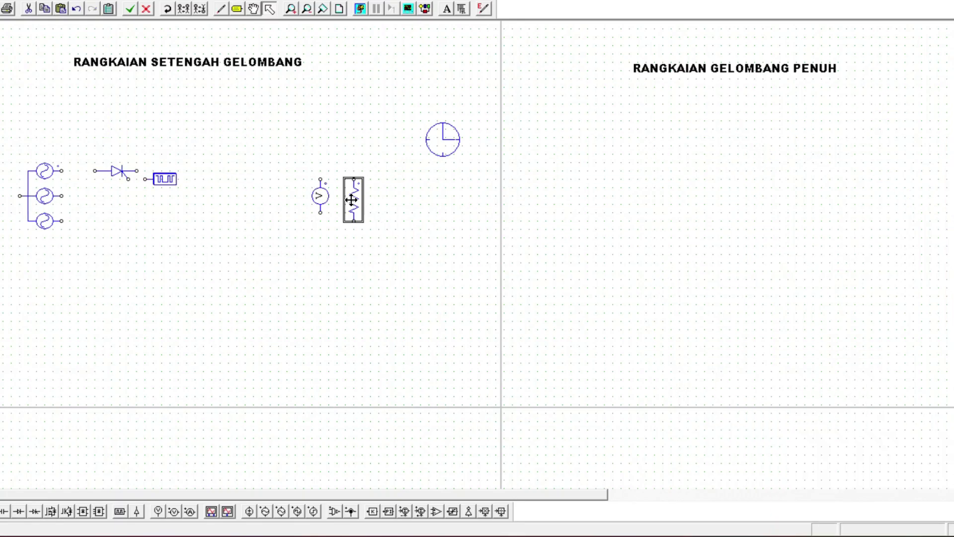
{"action": "left_click_drag", "start_coordinate": [205, 149], "coordinate": [258, 137]}
- Move the gating block beneath the relocated thyristor, then cut it from the schematic
{"action": "double_click", "coordinate": [165, 179]}
{"action": "key", "text": "Escape"}
{"action": "left_click_drag", "start_coordinate": [171, 177], "coordinate": [254, 161]}
{"action": "right_click", "coordinate": [254, 161]}
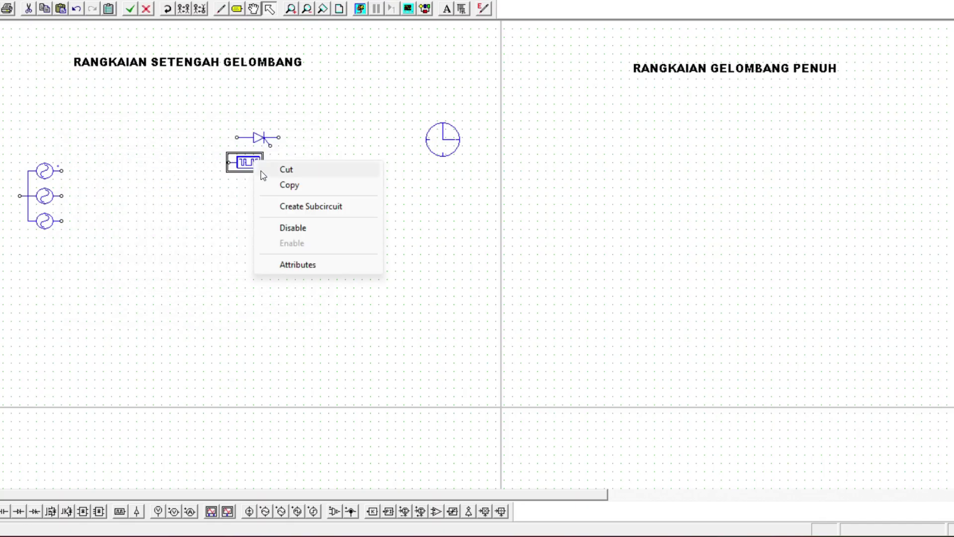
{"action": "left_click", "coordinate": [192, 183]}
{"action": "right_click", "coordinate": [252, 165]}
{"action": "left_click", "coordinate": [281, 174]}
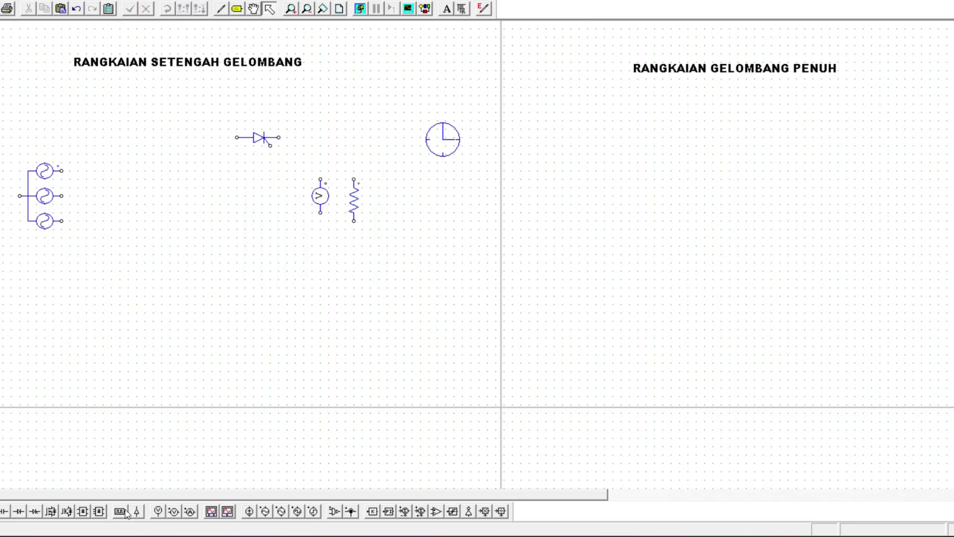
- Place two more thyristors below the first one
{"action": "left_click", "coordinate": [20, 512]}
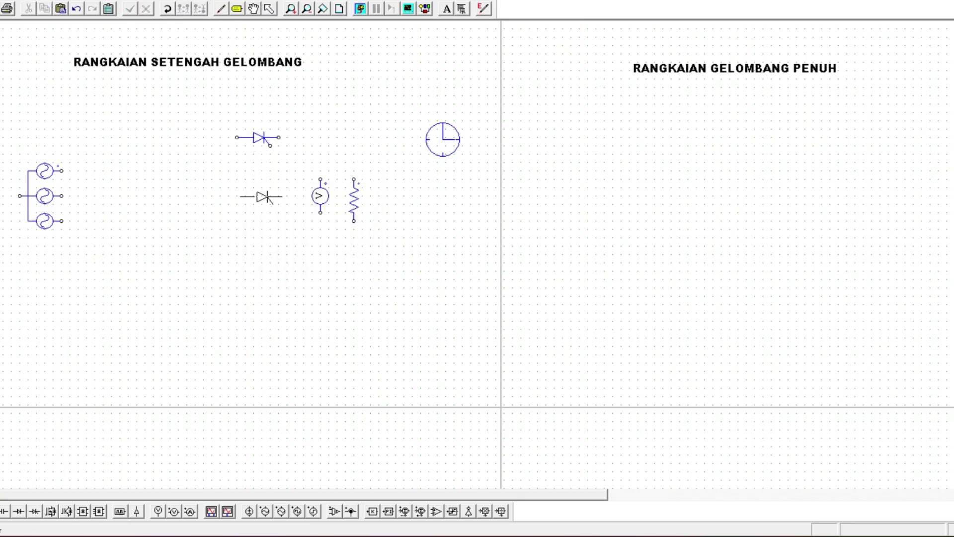
{"action": "left_click", "coordinate": [266, 196]}
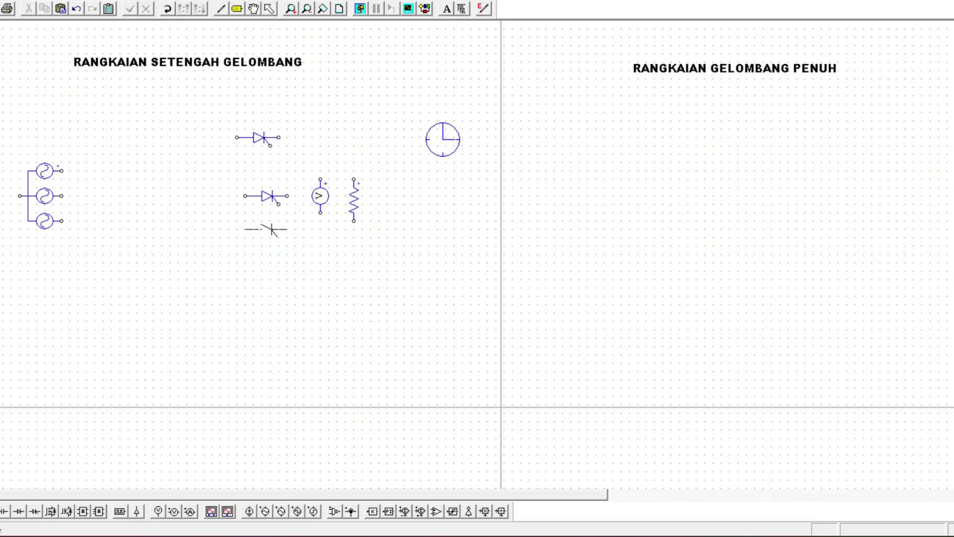
{"action": "left_click", "coordinate": [262, 246]}
{"action": "left_click", "coordinate": [269, 9]}
- Align the two lower thyristors vertically under the first one with room between them for the gating blocks
{"action": "left_click_drag", "start_coordinate": [269, 245], "coordinate": [267, 263]}
{"action": "double_click", "coordinate": [273, 195]}
{"action": "left_click", "coordinate": [307, 139]}
{"action": "left_click_drag", "start_coordinate": [256, 199], "coordinate": [257, 205]}
{"action": "left_click", "coordinate": [373, 121]}
{"action": "left_click_drag", "start_coordinate": [268, 263], "coordinate": [260, 264]}
- Place one gating block beneath each of the three thyristors, with its terminal facing the gate side
{"action": "left_click", "coordinate": [120, 511]}
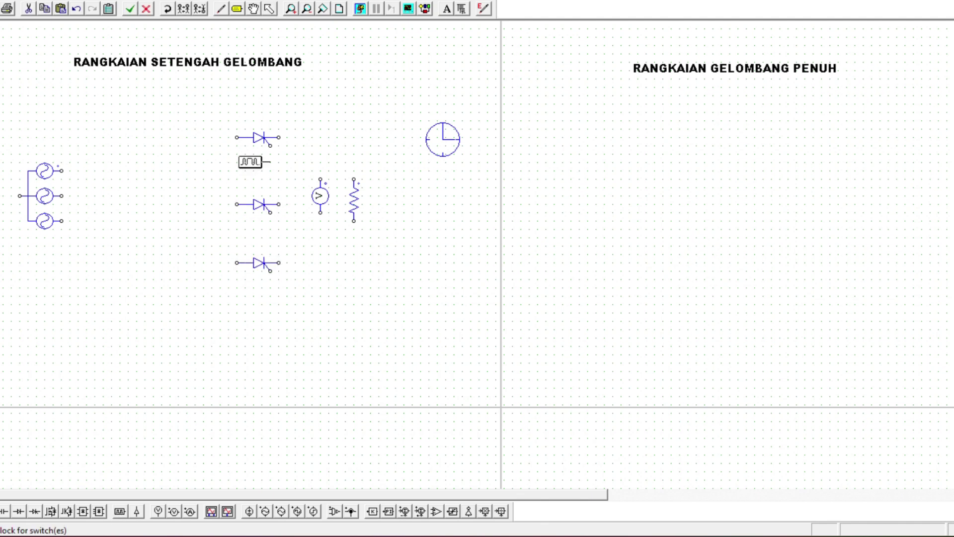
{"action": "left_click", "coordinate": [242, 163]}
{"action": "left_click", "coordinate": [242, 229]}
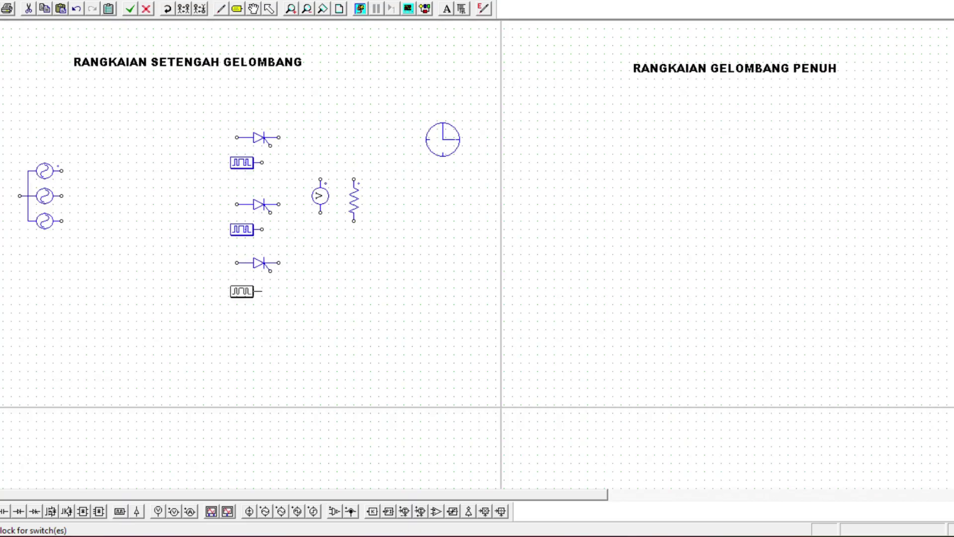
{"action": "left_click", "coordinate": [242, 288]}
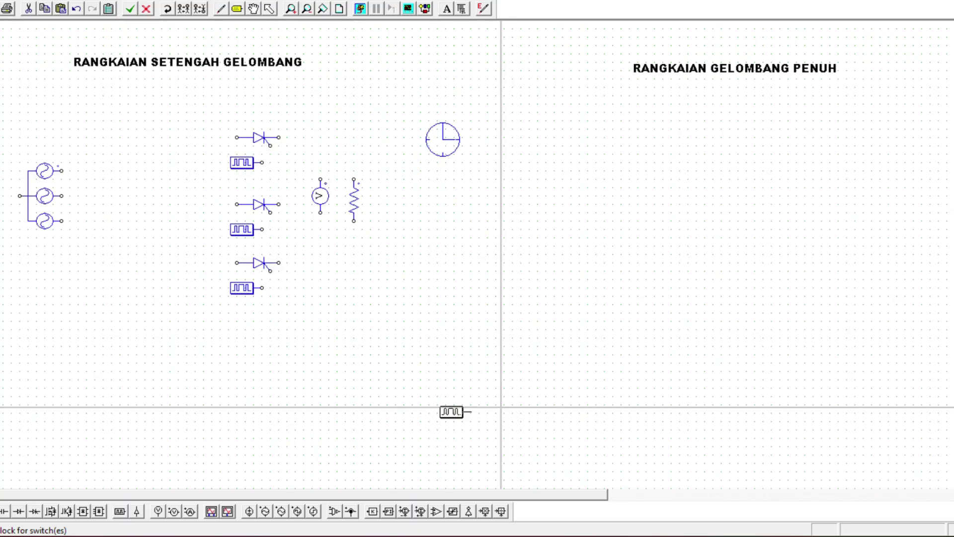
{"action": "key", "text": "Escape"}
- Shift the two lower thyristors and their gating blocks down to space the three phases more widely
{"action": "left_click_drag", "start_coordinate": [202, 191], "coordinate": [290, 345]}
{"action": "left_click_drag", "start_coordinate": [269, 280], "coordinate": [269, 288]}
{"action": "left_click_drag", "start_coordinate": [210, 258], "coordinate": [287, 320]}
{"action": "mouse_move", "coordinate": [269, 286]}
{"action": "left_mouse_down"}
{"action": "mouse_move", "coordinate": [270, 302]}
{"action": "mouse_move", "coordinate": [270, 295]}
{"action": "left_mouse_up"}
- Move the resistor and the two-node voltage probe farther from the thyristors, side by side
{"action": "left_click_drag", "start_coordinate": [354, 203], "coordinate": [395, 216]}
{"action": "double_click", "coordinate": [320, 195]}
{"action": "left_click", "coordinate": [309, 139]}
{"action": "left_click_drag", "start_coordinate": [311, 204], "coordinate": [358, 221]}
- Place a current probe in line with the middle thyristor's output
{"action": "left_click", "coordinate": [190, 511]}
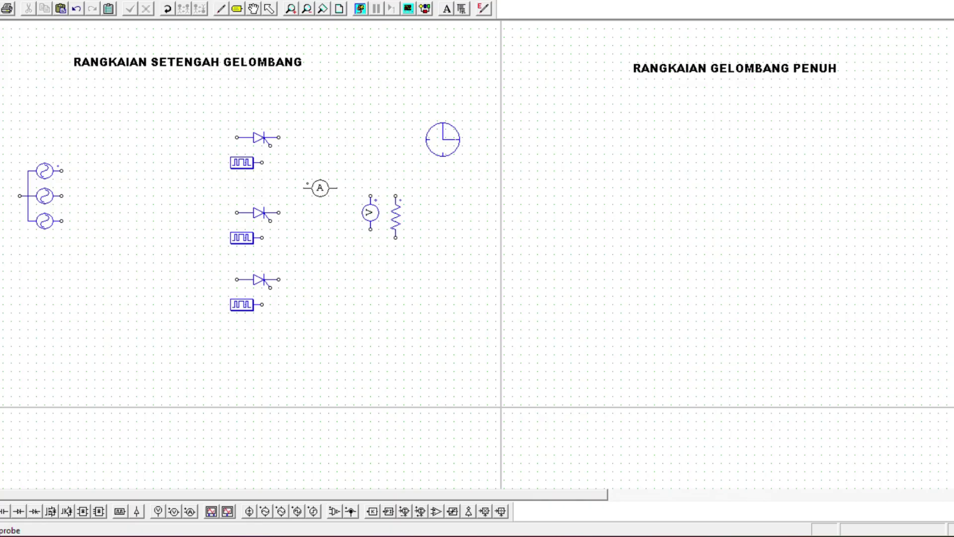
{"action": "left_click", "coordinate": [328, 213]}
{"action": "left_click", "coordinate": [269, 9]}
- Move the voltage probe and resistor below the current probe's level and align the three-phase source with the middle thyristor
{"action": "left_click_drag", "start_coordinate": [358, 171], "coordinate": [408, 242]}
{"action": "left_click_drag", "start_coordinate": [388, 228], "coordinate": [395, 271]}
{"action": "left_click", "coordinate": [447, 239]}
{"action": "left_click_drag", "start_coordinate": [45, 195], "coordinate": [69, 212]}
{"action": "left_click", "coordinate": [105, 138]}
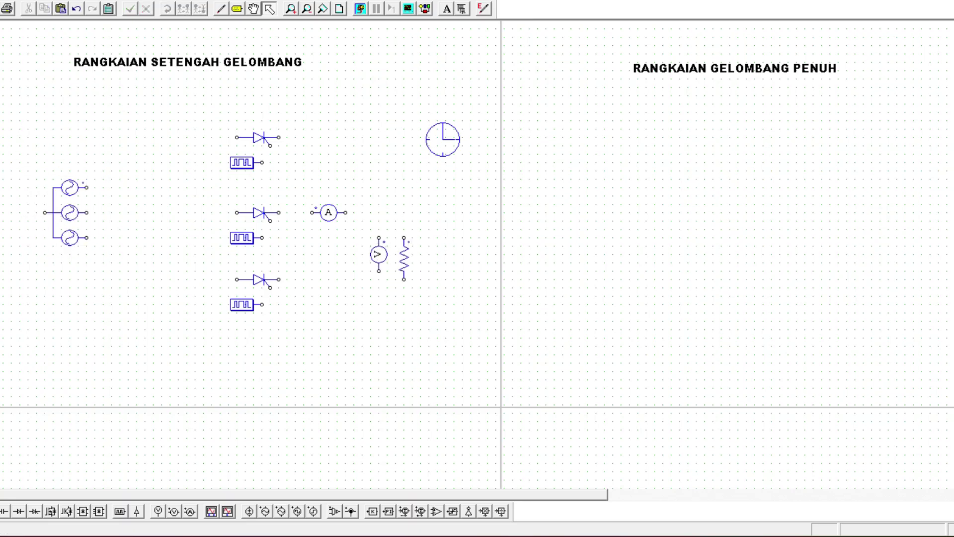
- Add a ground element beside the neutral terminal of the three-phase source
{"action": "left_click", "coordinate": [90, 1]}
{"action": "mouse_move", "coordinate": [199, 54]}
{"action": "left_click", "coordinate": [295, 110]}
- Wire the source neutral to the lower terminals of the two-node voltage probe and the resistor as the return path
{"action": "left_click", "coordinate": [224, 8]}
{"action": "mouse_move", "coordinate": [45, 214]}
{"action": "left_mouse_down"}
{"action": "mouse_move", "coordinate": [0, 240]}
{"action": "mouse_move", "coordinate": [23, 235]}
{"action": "mouse_move", "coordinate": [366, 356]}
{"action": "mouse_move", "coordinate": [379, 355]}
{"action": "mouse_move", "coordinate": [378, 271]}
{"action": "left_mouse_up"}
{"action": "left_click_drag", "start_coordinate": [379, 354], "coordinate": [404, 280]}
- Wire each of the three source phases to the anode of its corresponding thyristor
{"action": "left_click_drag", "start_coordinate": [87, 213], "coordinate": [236, 213]}
{"action": "mouse_move", "coordinate": [86, 238]}
{"action": "left_mouse_down"}
{"action": "mouse_move", "coordinate": [149, 237]}
{"action": "mouse_move", "coordinate": [190, 285]}
{"action": "mouse_move", "coordinate": [236, 280]}
{"action": "left_mouse_up"}
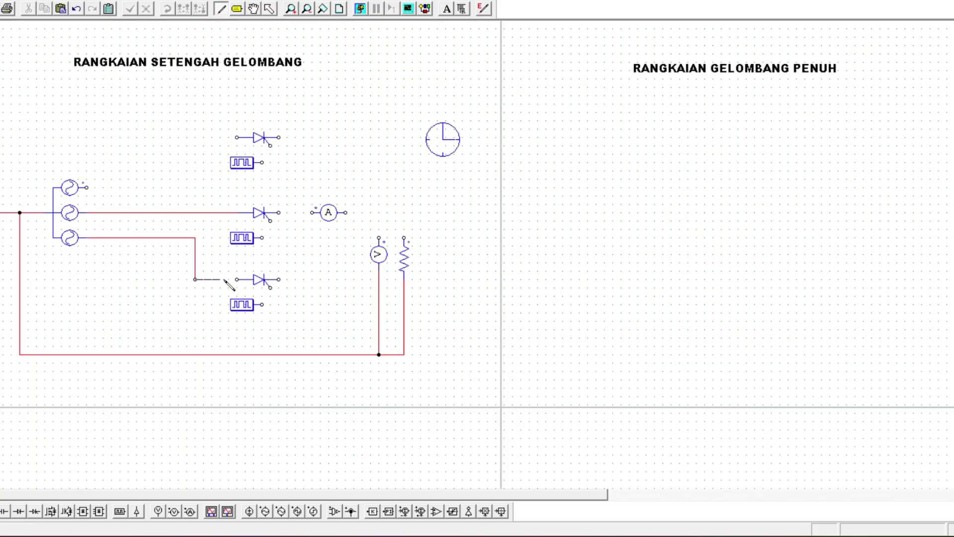
{"action": "mouse_move", "coordinate": [87, 188]}
{"action": "left_mouse_down"}
{"action": "mouse_move", "coordinate": [189, 188]}
{"action": "mouse_move", "coordinate": [196, 166]}
{"action": "mouse_move", "coordinate": [253, 138]}
{"action": "left_mouse_up"}
- Wire each thyristor's gate to the gating block beneath it
{"action": "left_click_drag", "start_coordinate": [271, 144], "coordinate": [262, 162]}
{"action": "left_click_drag", "start_coordinate": [270, 220], "coordinate": [262, 238]}
{"action": "left_click_drag", "start_coordinate": [271, 287], "coordinate": [262, 304]}
- Shift the three thyristors and their gating blocks together closer to the source
{"action": "left_click", "coordinate": [269, 9]}
{"action": "left_click_drag", "start_coordinate": [169, 117], "coordinate": [300, 342]}
{"action": "left_click_drag", "start_coordinate": [229, 255], "coordinate": [204, 254]}
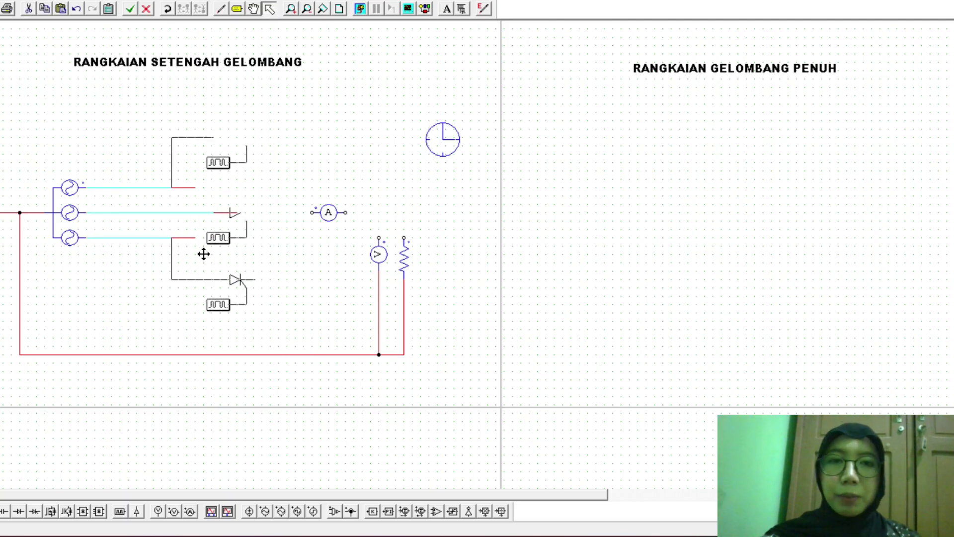
{"action": "left_click", "coordinate": [285, 177]}
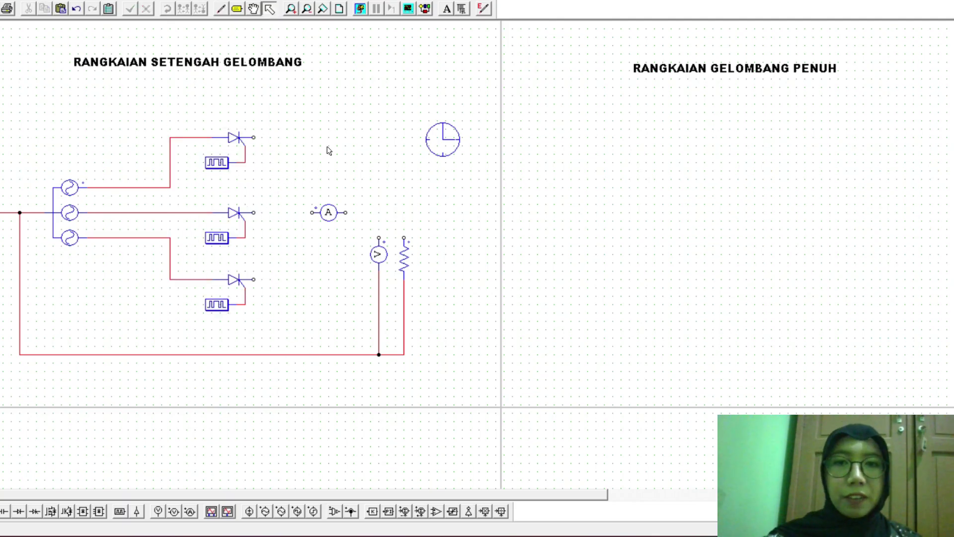
- Join the three thyristor cathodes and wire them through the current probe to the upper terminals of the voltage probe and resistor
{"action": "left_click", "coordinate": [221, 8]}
{"action": "mouse_move", "coordinate": [255, 138]}
{"action": "left_mouse_down"}
{"action": "mouse_move", "coordinate": [294, 269]}
{"action": "mouse_move", "coordinate": [254, 280]}
{"action": "left_mouse_up"}
{"action": "left_click_drag", "start_coordinate": [254, 212], "coordinate": [313, 212]}
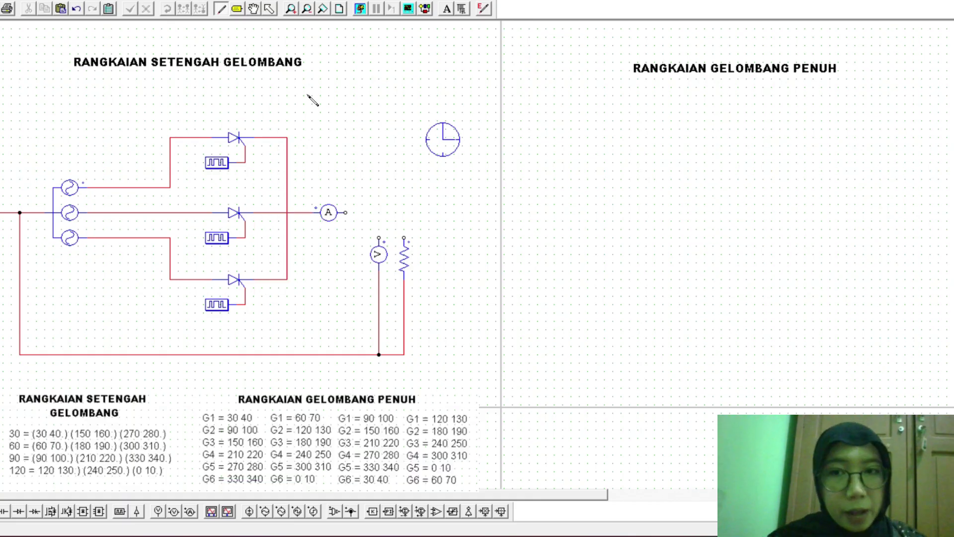
{"action": "left_click", "coordinate": [78, 8]}
{"action": "left_click_drag", "start_coordinate": [255, 213], "coordinate": [258, 215]}
{"action": "left_click_drag", "start_coordinate": [291, 213], "coordinate": [379, 238]}
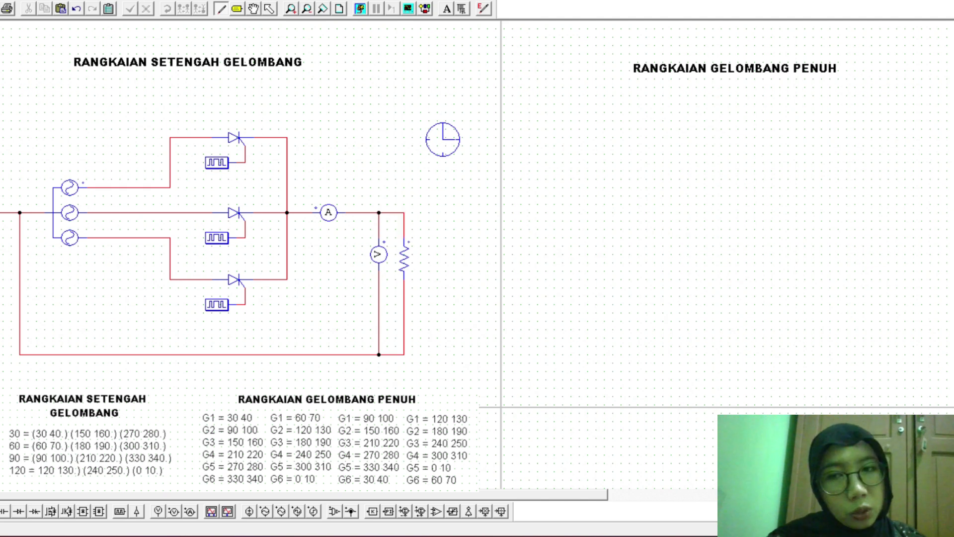
- Place a node-to-ground voltage probe on each of the three gating block outputs
{"action": "left_click", "coordinate": [174, 511]}
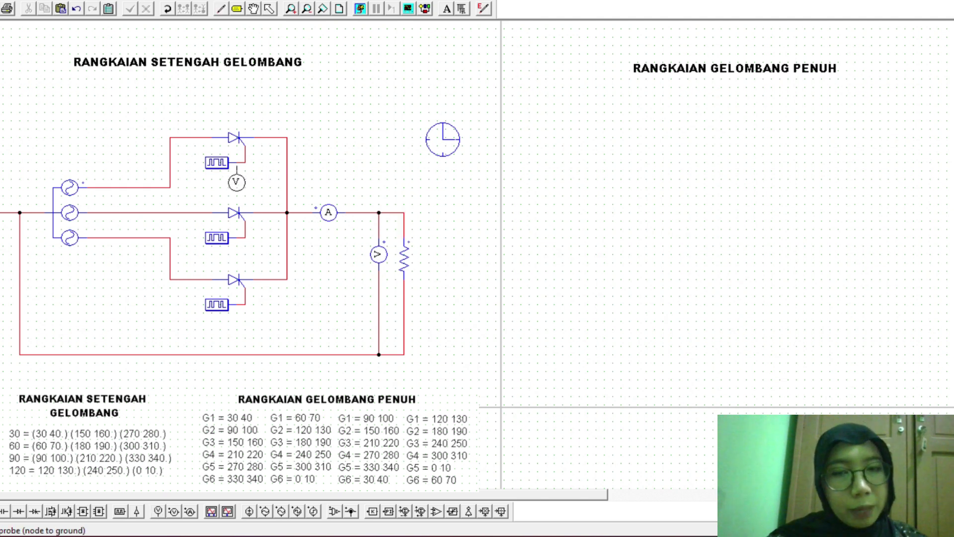
{"action": "left_click", "coordinate": [245, 162]}
{"action": "left_click", "coordinate": [245, 238]}
{"action": "left_click", "coordinate": [245, 304]}
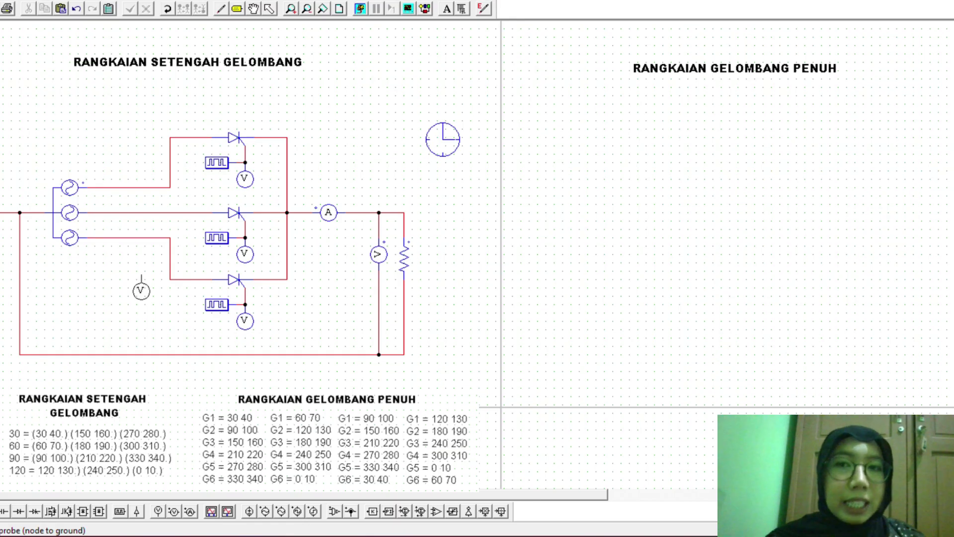
- Place three node-to-ground voltage probes in a staggered row above the source's phase lines
{"action": "left_click", "coordinate": [95, 170]}
{"action": "left_click", "coordinate": [111, 154]}
{"action": "left_click", "coordinate": [128, 136]}
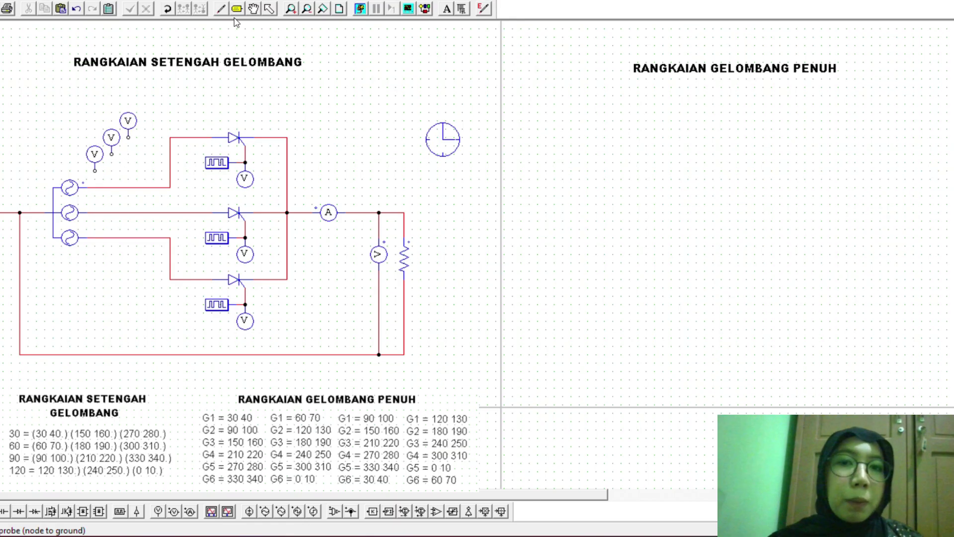
- Wire the three staggered voltage probes to the first, second and third source phase lines respectively
{"action": "left_click", "coordinate": [222, 9]}
{"action": "left_click_drag", "start_coordinate": [111, 154], "coordinate": [117, 212]}
{"action": "left_click_drag", "start_coordinate": [128, 139], "coordinate": [128, 237]}
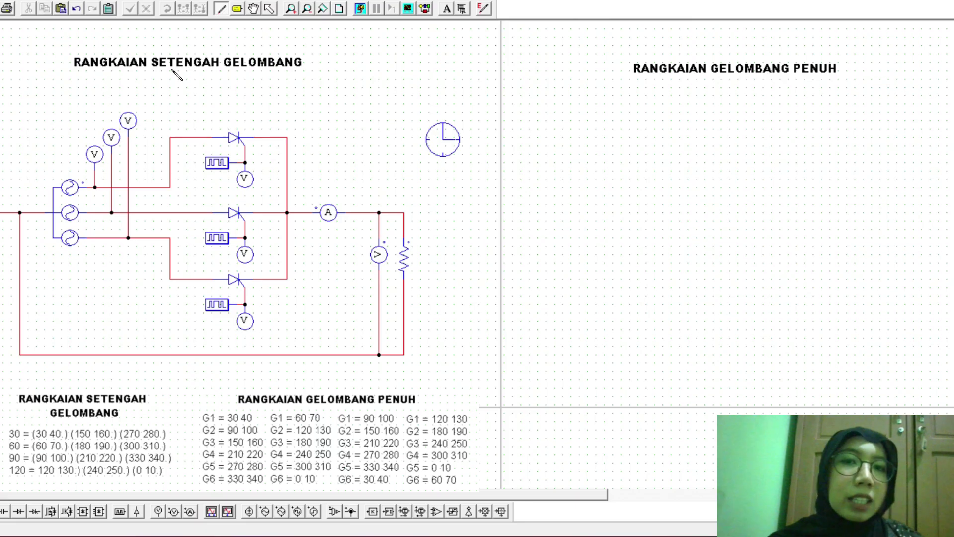
{"action": "left_click", "coordinate": [269, 8]}
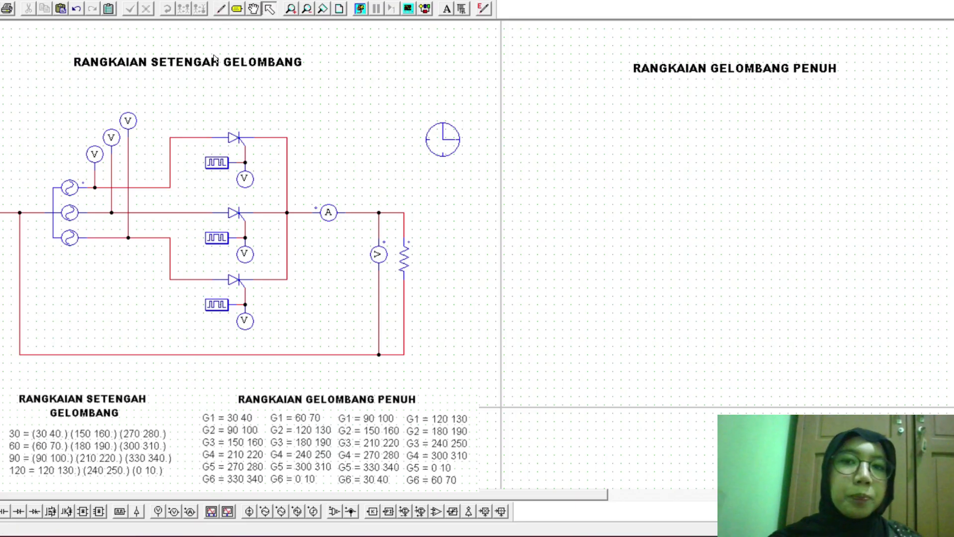
- Set the three-phase source to 380 V line-to-line and 50 Hz, display both values, and place their labels above and below the source
{"action": "double_click", "coordinate": [69, 212]}
{"action": "left_click", "coordinate": [210, 230]}
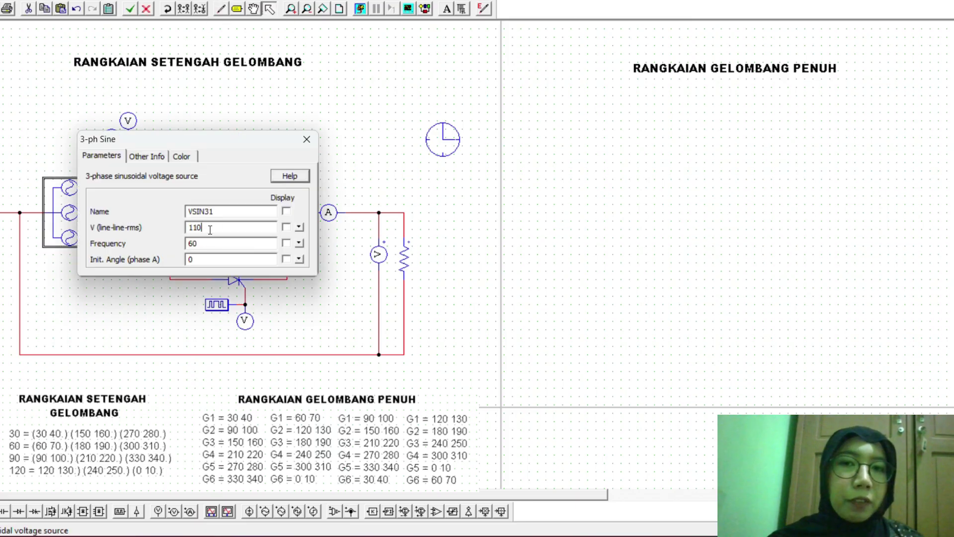
{"action": "type", "text": "50"}
{"action": "left_click", "coordinate": [286, 227]}
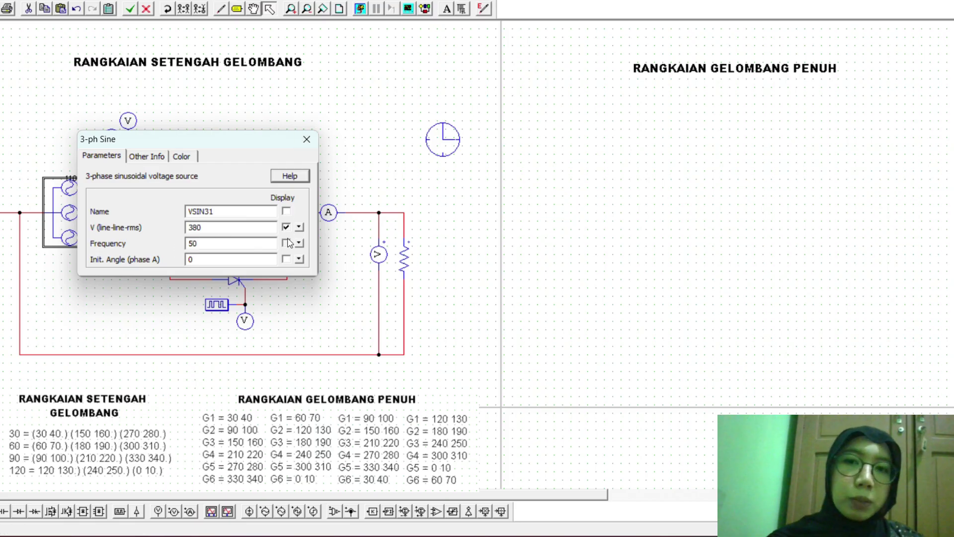
{"action": "left_click", "coordinate": [307, 139]}
{"action": "left_click_drag", "start_coordinate": [72, 178], "coordinate": [58, 247]}
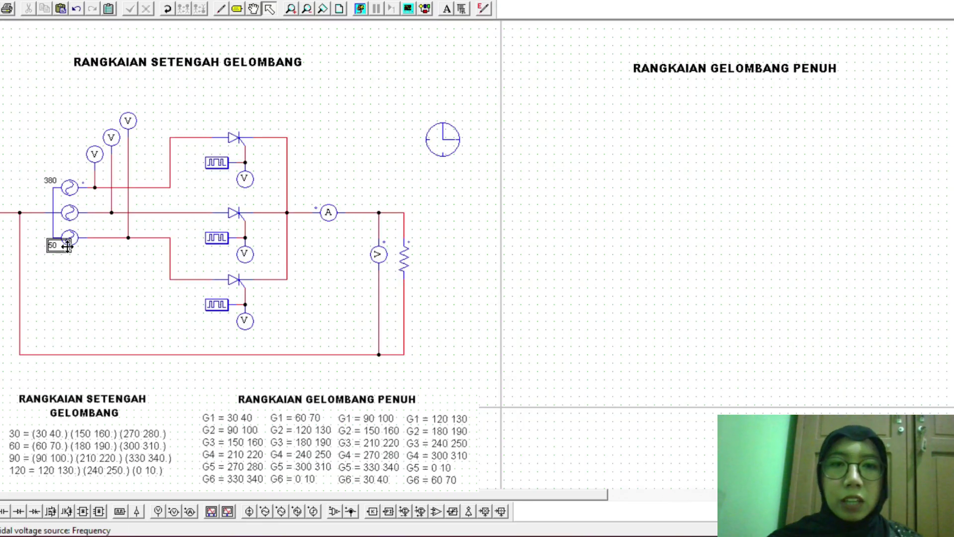
- Name the three source phase probes Vin1, Vin2 and Vin3, and display each name beside its probe
{"action": "double_click", "coordinate": [94, 154]}
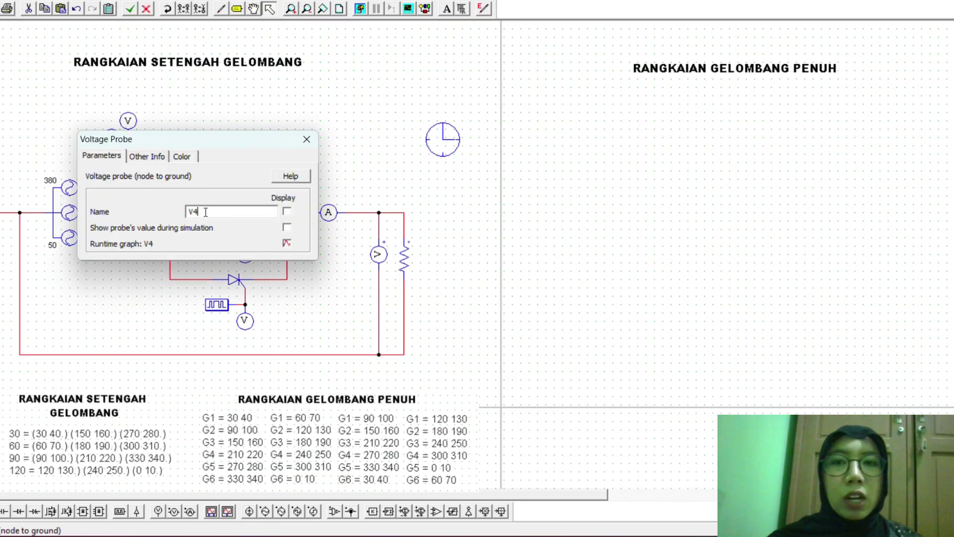
{"action": "left_click", "coordinate": [286, 211]}
{"action": "left_click", "coordinate": [306, 139]}
{"action": "left_click_drag", "start_coordinate": [118, 157], "coordinate": [100, 139]}
{"action": "double_click", "coordinate": [112, 138]}
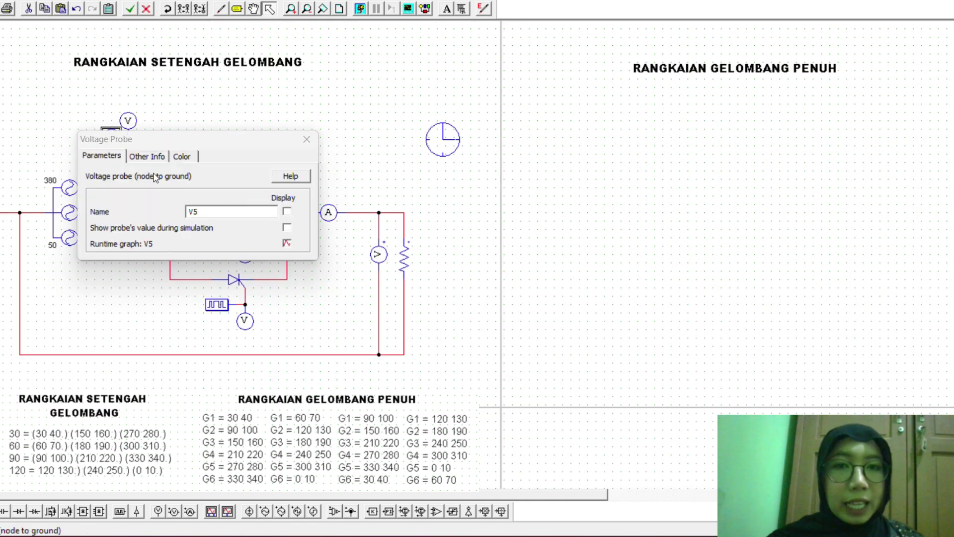
{"action": "left_click", "coordinate": [287, 212]}
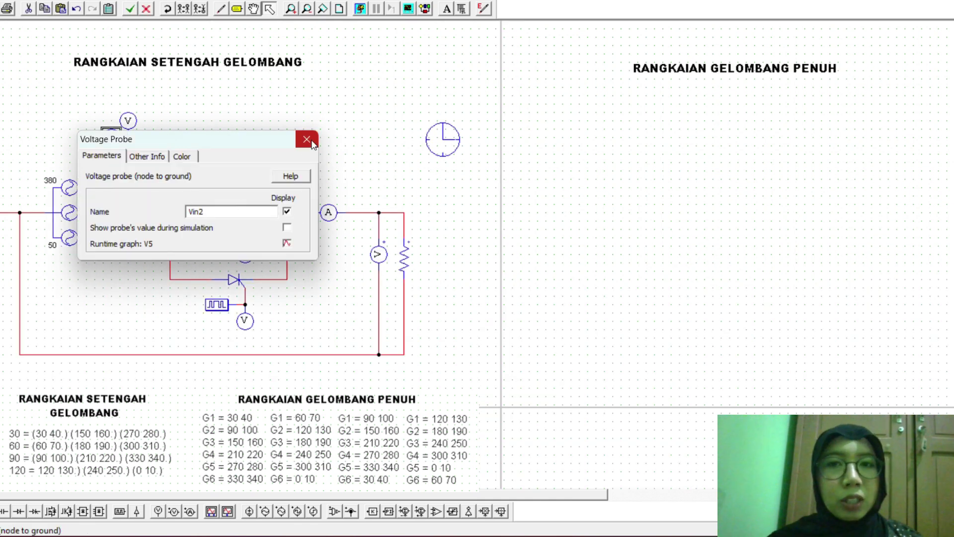
{"action": "left_click", "coordinate": [306, 139]}
{"action": "double_click", "coordinate": [132, 121]}
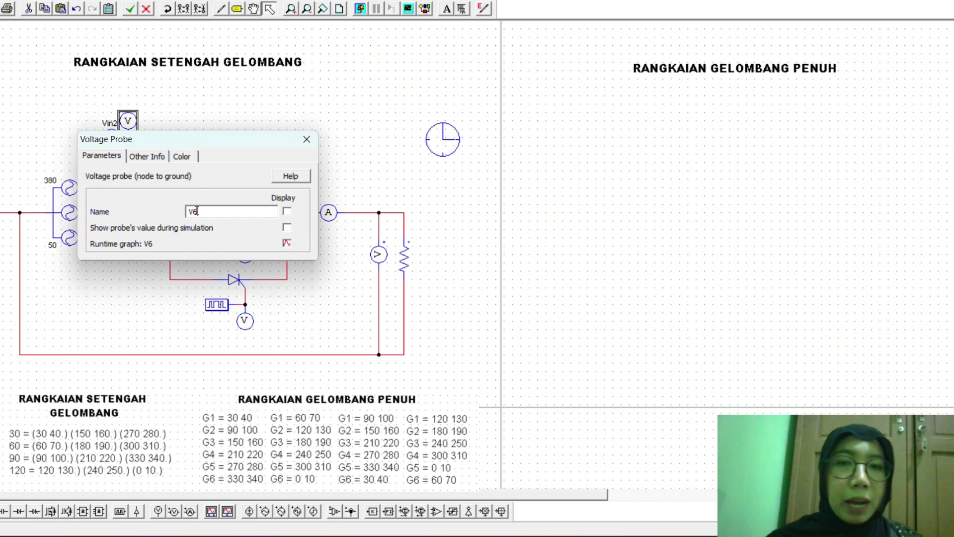
{"action": "type", "text": "Vin3"}
{"action": "left_click", "coordinate": [287, 212]}
{"action": "left_click", "coordinate": [306, 140]}
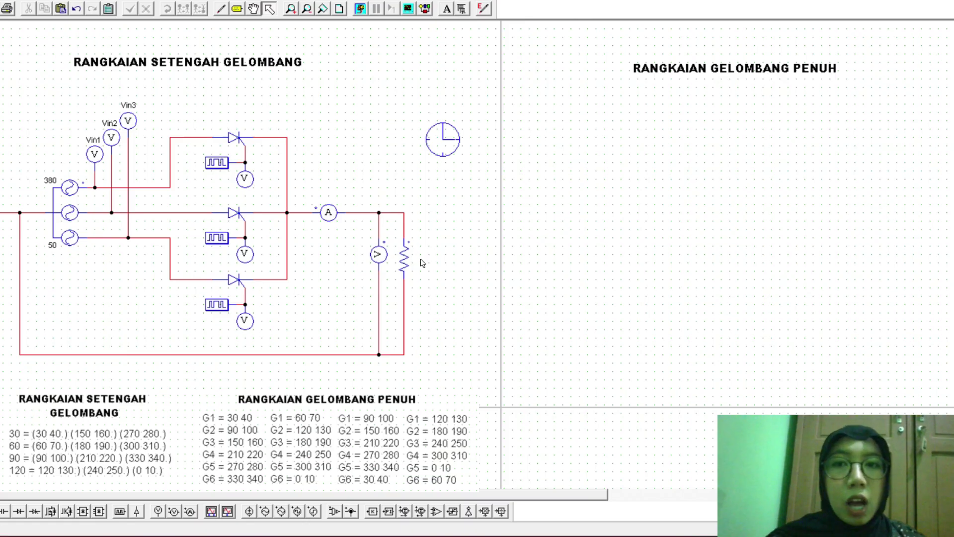
- Set the load resistor to 100 with name and value displayed, and name the first gate probe Vg1 with its label displayed
{"action": "double_click", "coordinate": [404, 258]}
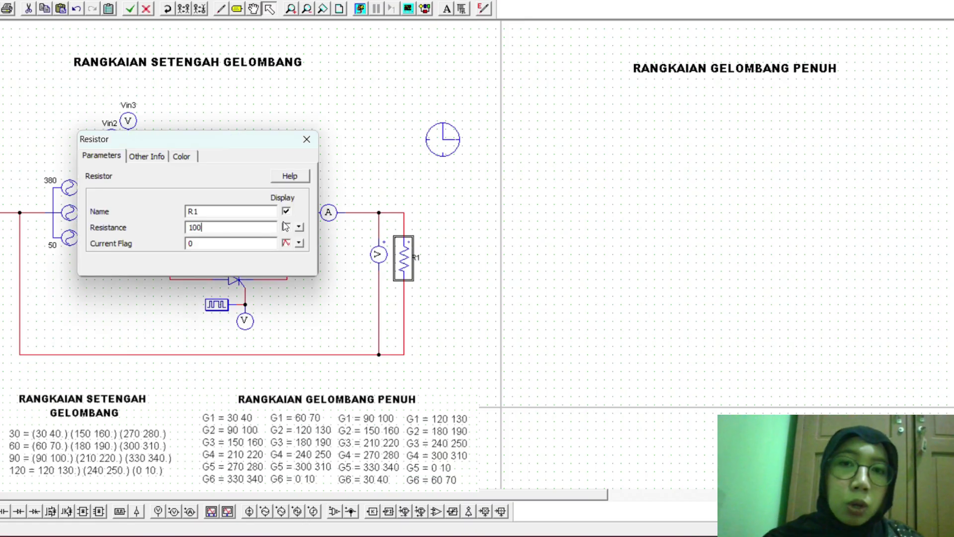
{"action": "left_click", "coordinate": [307, 139]}
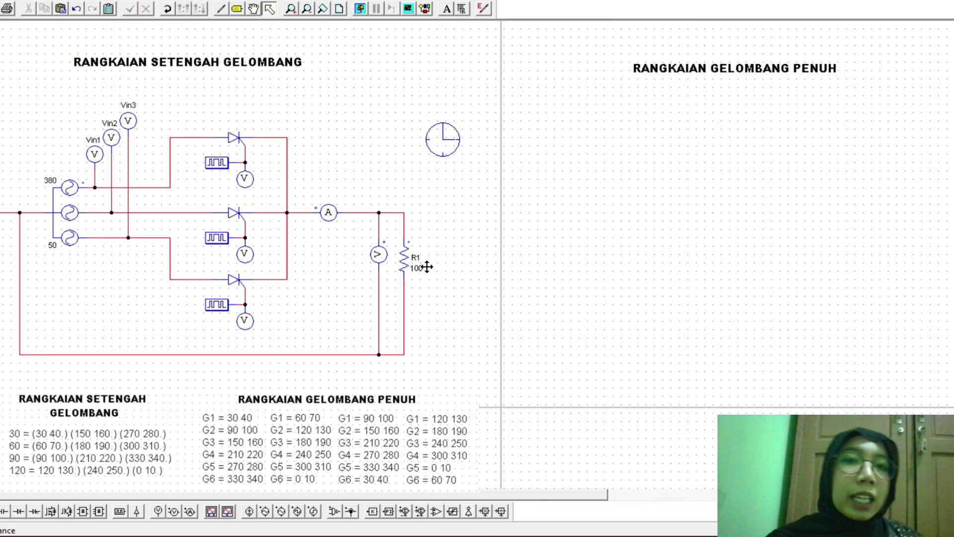
{"action": "double_click", "coordinate": [245, 178]}
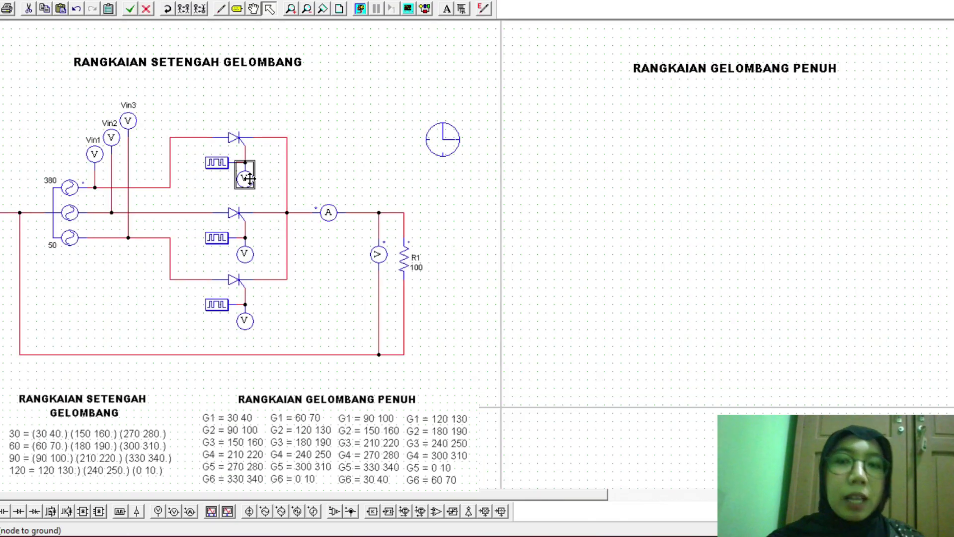
{"action": "left_click", "coordinate": [287, 211]}
{"action": "key", "text": "Return"}
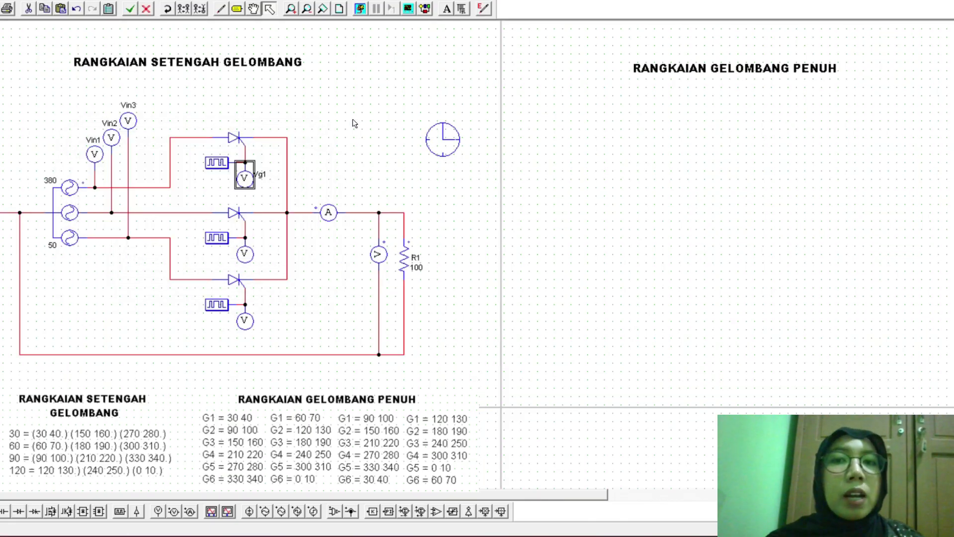
- Name the second and third gate probes Vg2 and Vg3, display their names and place the labels beside the probes
{"action": "left_click", "coordinate": [245, 254]}
{"action": "double_click", "coordinate": [245, 253]}
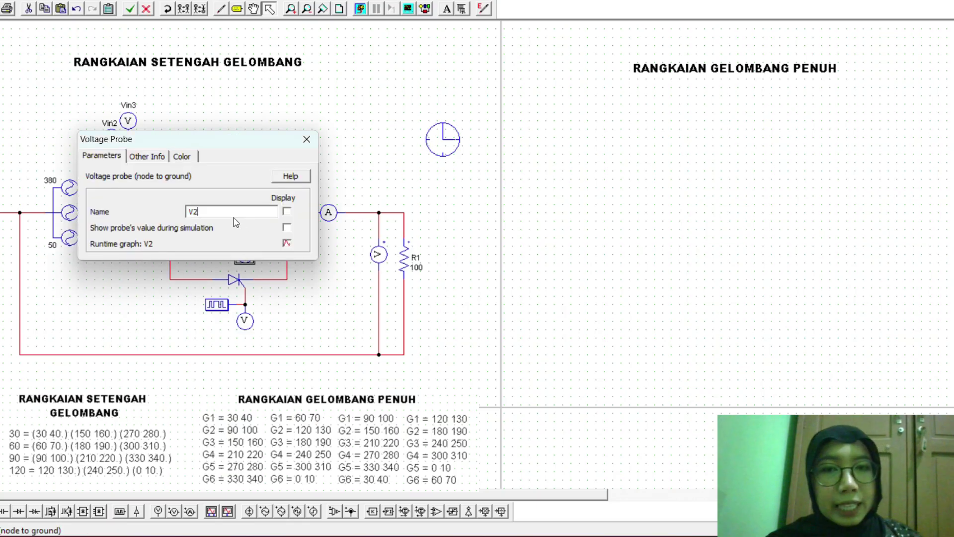
{"action": "left_click", "coordinate": [287, 212]}
{"action": "left_click", "coordinate": [306, 140]}
{"action": "left_click_drag", "start_coordinate": [267, 249], "coordinate": [283, 264]}
{"action": "double_click", "coordinate": [247, 320]}
{"action": "left_click", "coordinate": [254, 214]}
{"action": "key", "text": "BackSpace"}
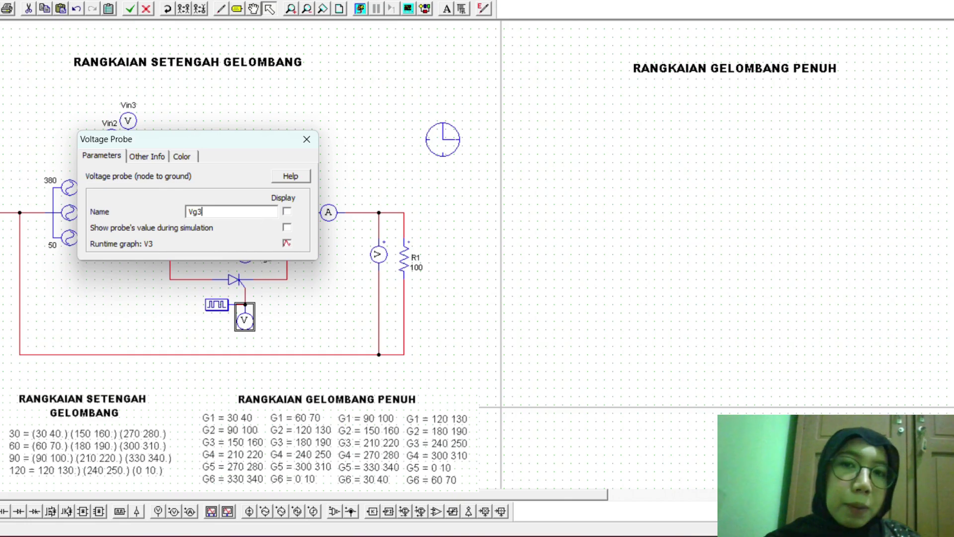
{"action": "left_click", "coordinate": [307, 139]}
{"action": "double_click", "coordinate": [268, 316]}
{"action": "left_click", "coordinate": [342, 139]}
{"action": "left_click_drag", "start_coordinate": [270, 321], "coordinate": [277, 333]}
- Display the current probe's name I1 and place the label above the probe
{"action": "double_click", "coordinate": [328, 212]}
{"action": "left_click", "coordinate": [292, 209]}
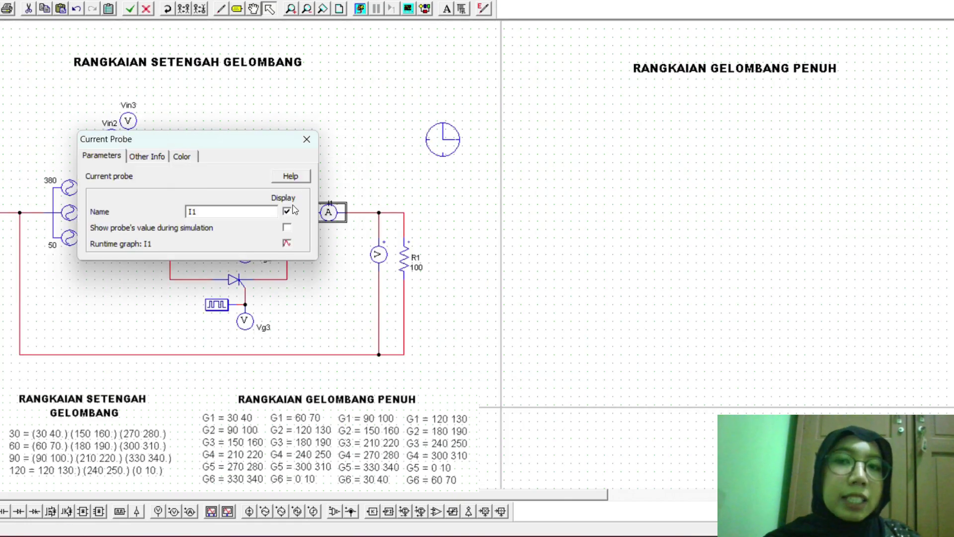
{"action": "left_click", "coordinate": [306, 140]}
{"action": "left_click_drag", "start_coordinate": [335, 205], "coordinate": [337, 188]}
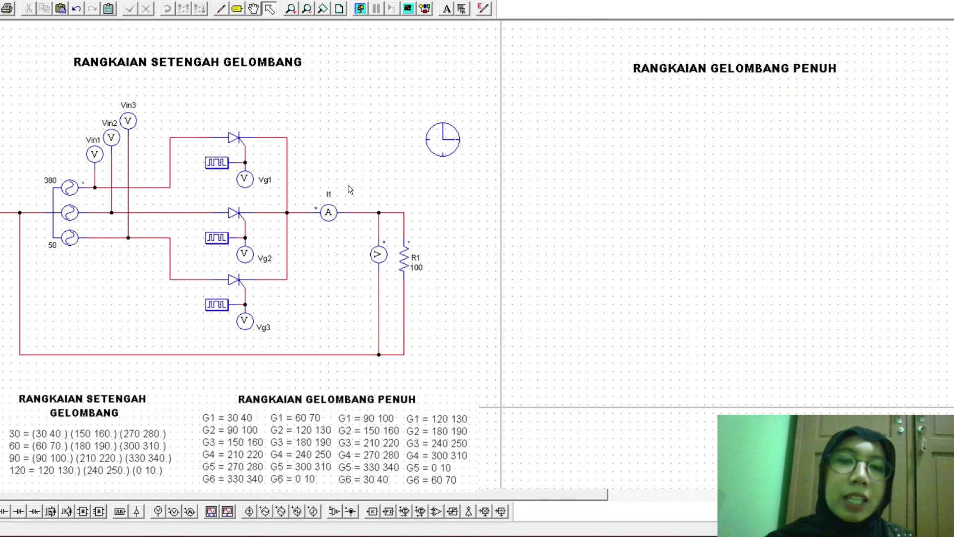
- Name the load's node-to-node voltage probe Vo, display the name and place the label at the probe's lower left
{"action": "double_click", "coordinate": [379, 254]}
{"action": "type", "text": "V"}
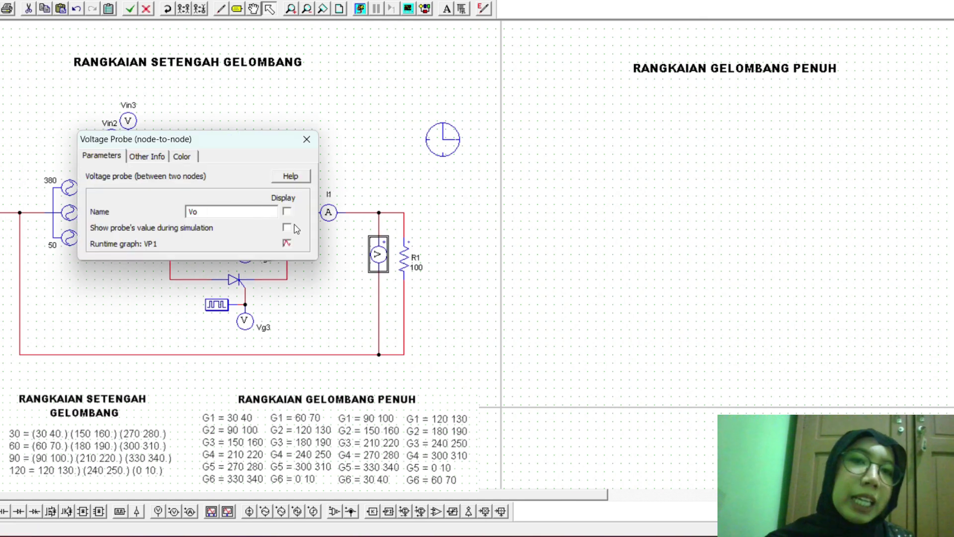
{"action": "type", "text": "o"}
{"action": "left_click", "coordinate": [307, 139]}
{"action": "left_click_drag", "start_coordinate": [393, 253], "coordinate": [367, 268]}
- Copy the three-phase source with its Vin probes and wires into the RANGKAIAN GELOMBANG PENUH area
{"action": "left_click", "coordinate": [64, 212]}
{"action": "left_click_drag", "start_coordinate": [26, 78], "coordinate": [172, 294]}
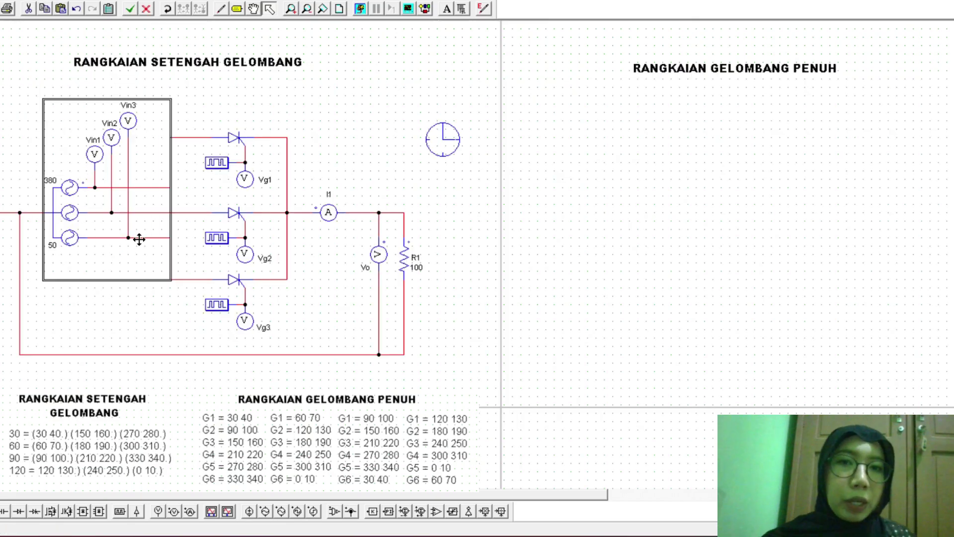
{"action": "left_click", "coordinate": [558, 196]}
{"action": "left_click", "coordinate": [60, 8]}
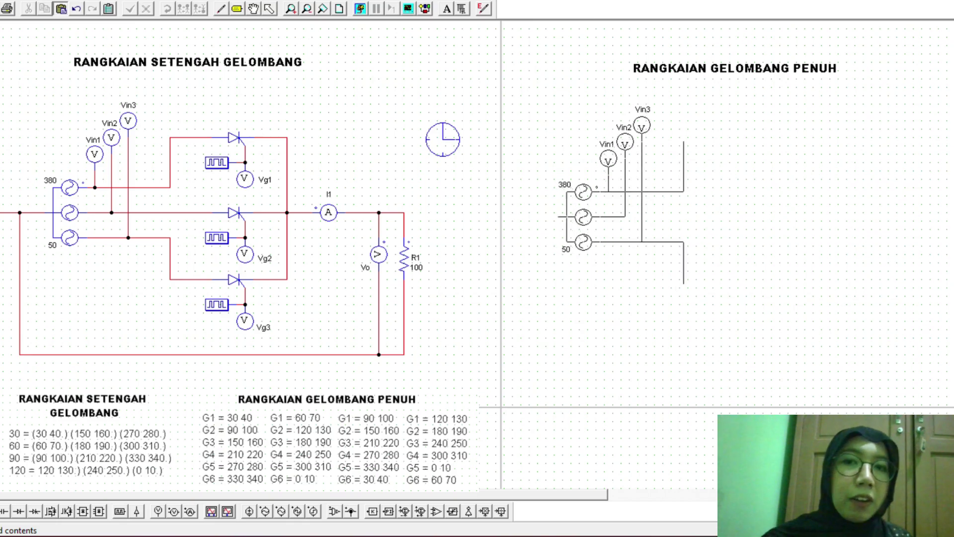
{"action": "left_click", "coordinate": [609, 200]}
- Cut the leftover wire stubs beyond the probe connections from the copied source's first and third phase lines
{"action": "right_click", "coordinate": [665, 196]}
{"action": "left_click", "coordinate": [698, 206]}
{"action": "right_click", "coordinate": [673, 194]}
{"action": "left_click", "coordinate": [681, 236]}
{"action": "left_click", "coordinate": [672, 255]}
{"action": "right_click", "coordinate": [673, 251]}
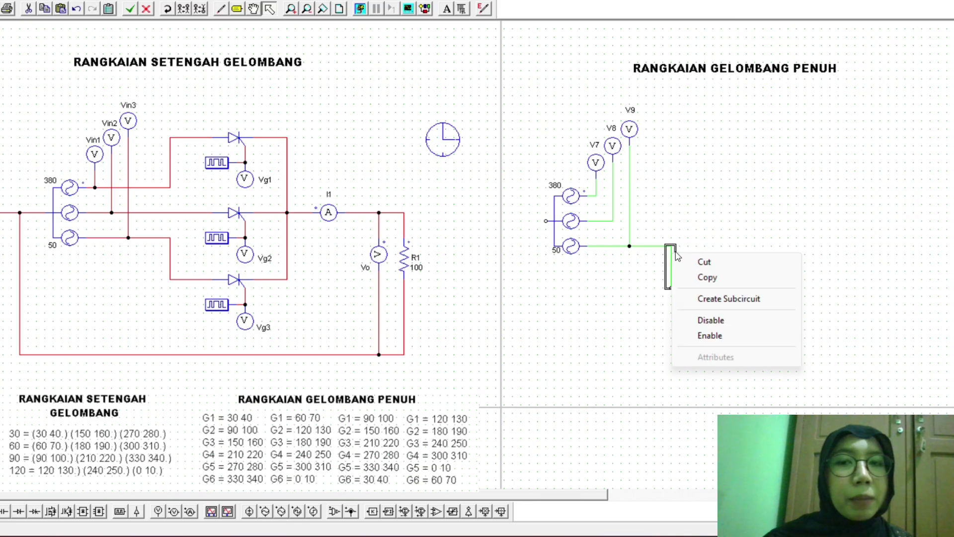
{"action": "left_click", "coordinate": [703, 259]}
{"action": "left_click", "coordinate": [665, 246]}
{"action": "right_click", "coordinate": [670, 246]}
{"action": "left_click", "coordinate": [700, 252]}
- Place six upward-pointing thyristors beside the copied source, three in an upper row and three in a lower row
{"action": "left_click", "coordinate": [37, 509]}
{"action": "right_click", "coordinate": [681, 176]}
{"action": "right_click", "coordinate": [685, 172]}
{"action": "right_click", "coordinate": [686, 170]}
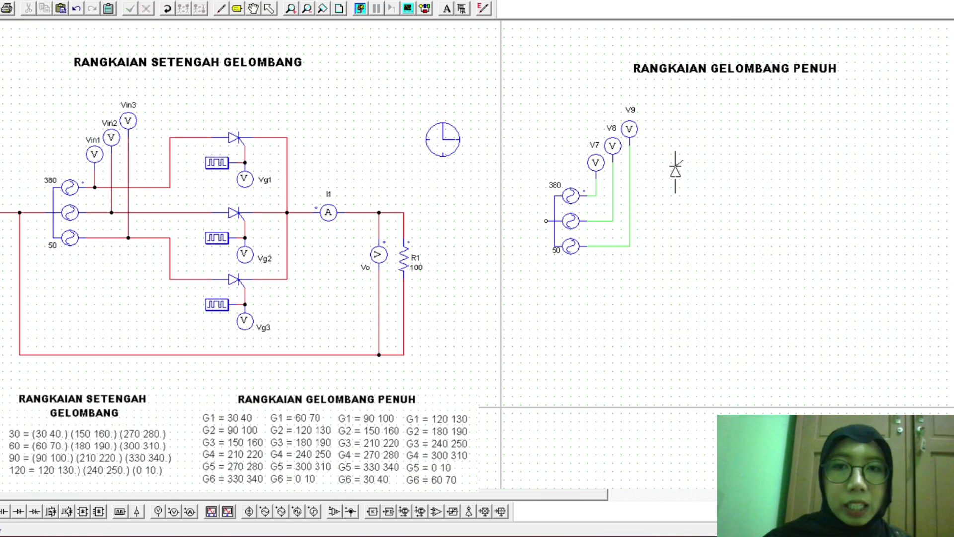
{"action": "left_click", "coordinate": [696, 150]}
{"action": "left_click", "coordinate": [696, 283]}
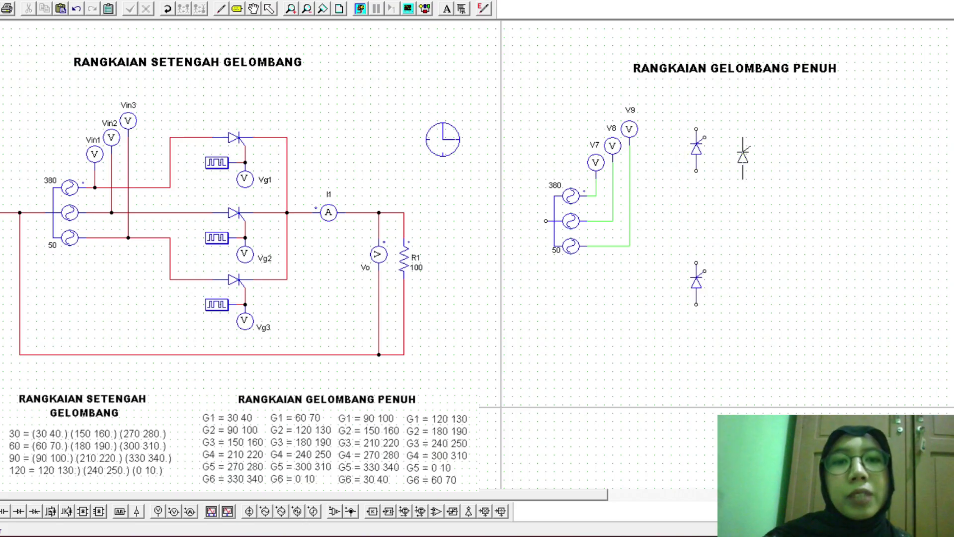
{"action": "left_click", "coordinate": [780, 149]}
{"action": "left_click", "coordinate": [789, 283]}
{"action": "left_click", "coordinate": [863, 149]}
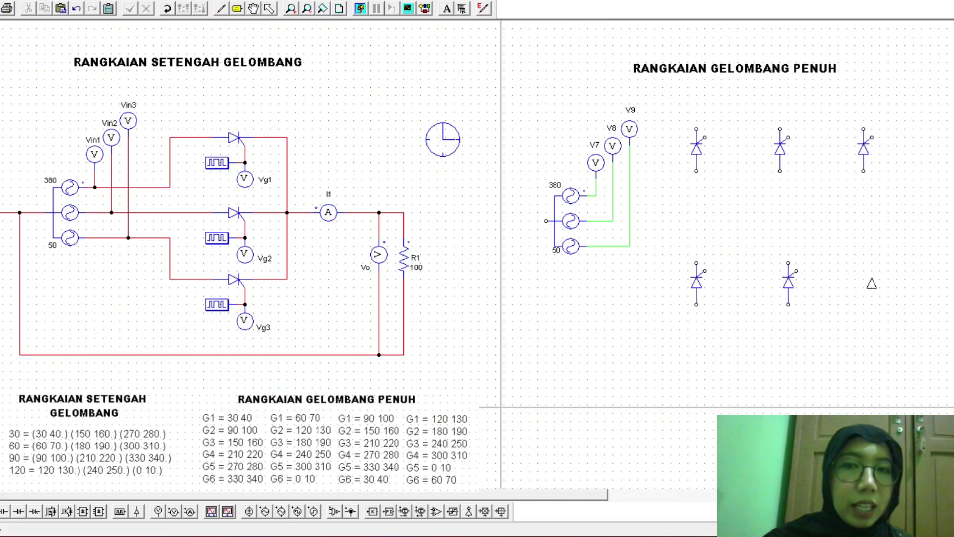
- Place a gating block beside the gate of each of the six full-wave thyristors, with its output facing the thyristor
{"action": "left_click", "coordinate": [120, 511]}
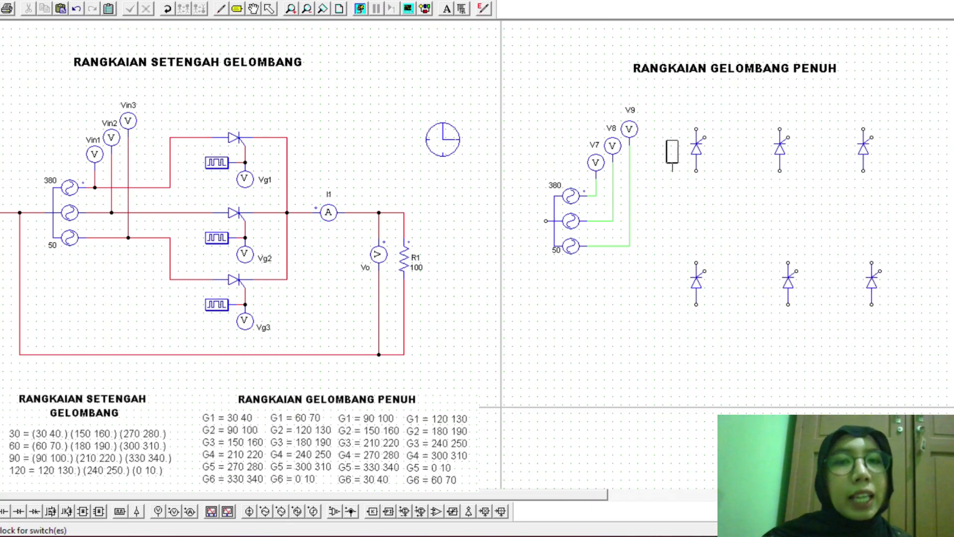
{"action": "left_click", "coordinate": [740, 137]}
{"action": "left_click", "coordinate": [825, 136]}
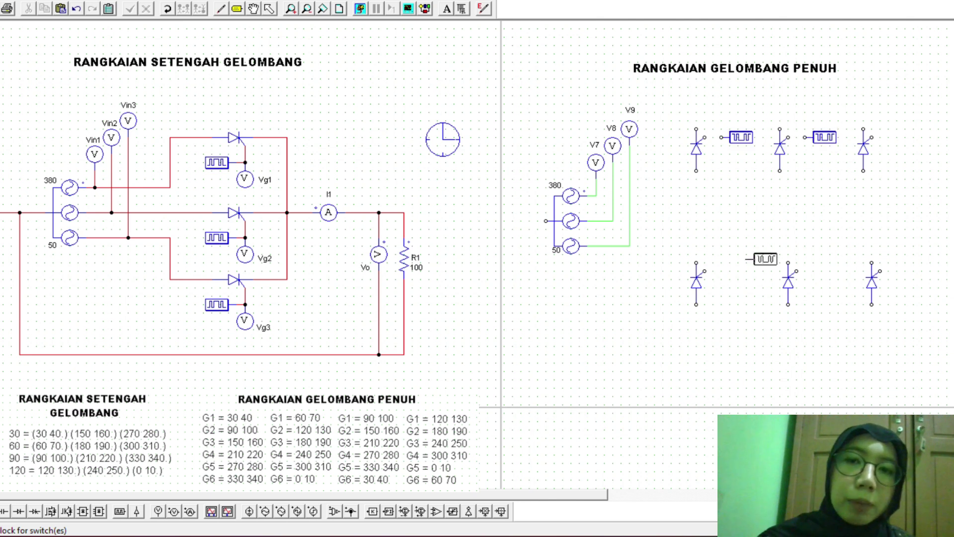
{"action": "left_click", "coordinate": [741, 270]}
{"action": "left_click", "coordinate": [833, 270]}
{"action": "left_click", "coordinate": [909, 137]}
{"action": "left_click", "coordinate": [916, 270]}
- Place a vertical resistor and a node-to-node voltage probe beside the thyristor bridge, and a current probe above the last upper gating block
{"action": "left_click", "coordinate": [0, 511]}
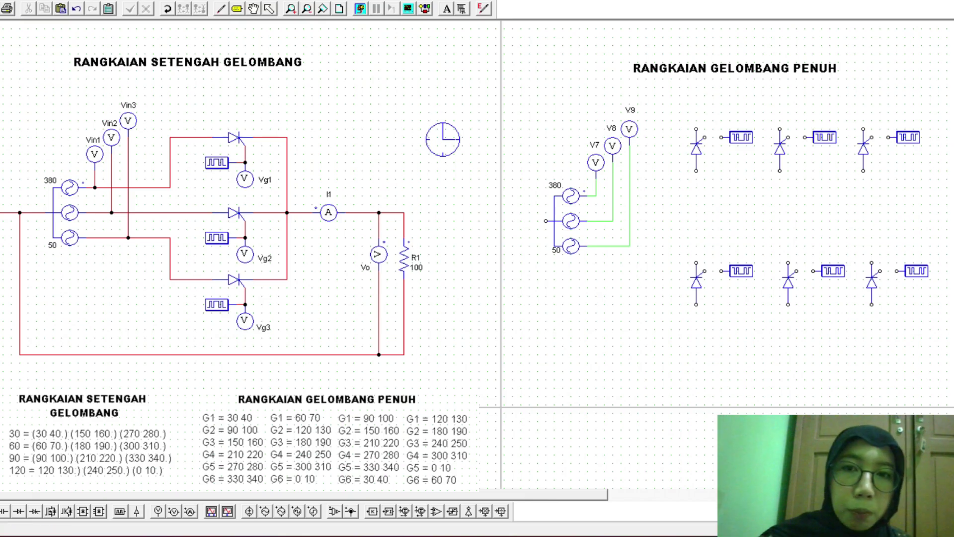
{"action": "left_click_drag", "start_coordinate": [473, 495], "coordinate": [573, 489]}
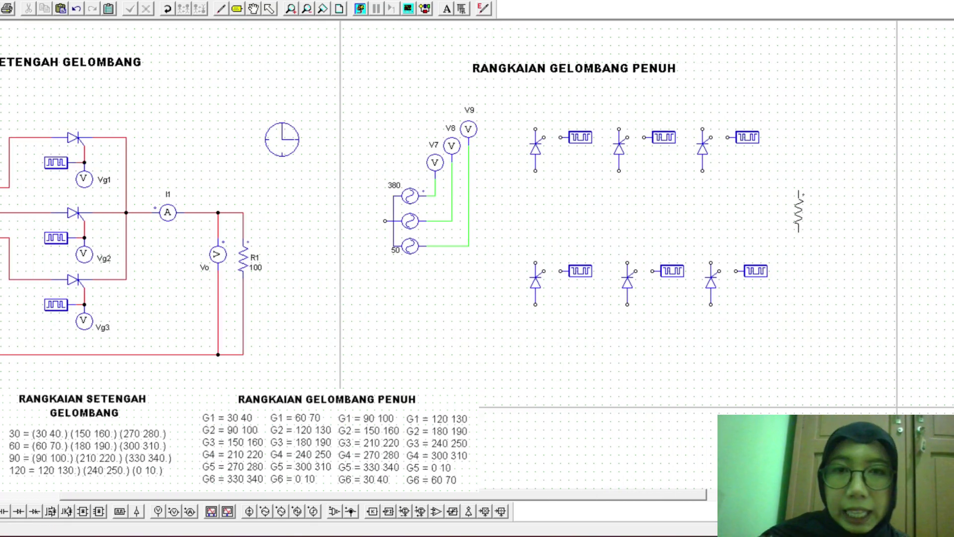
{"action": "left_click", "coordinate": [802, 217]}
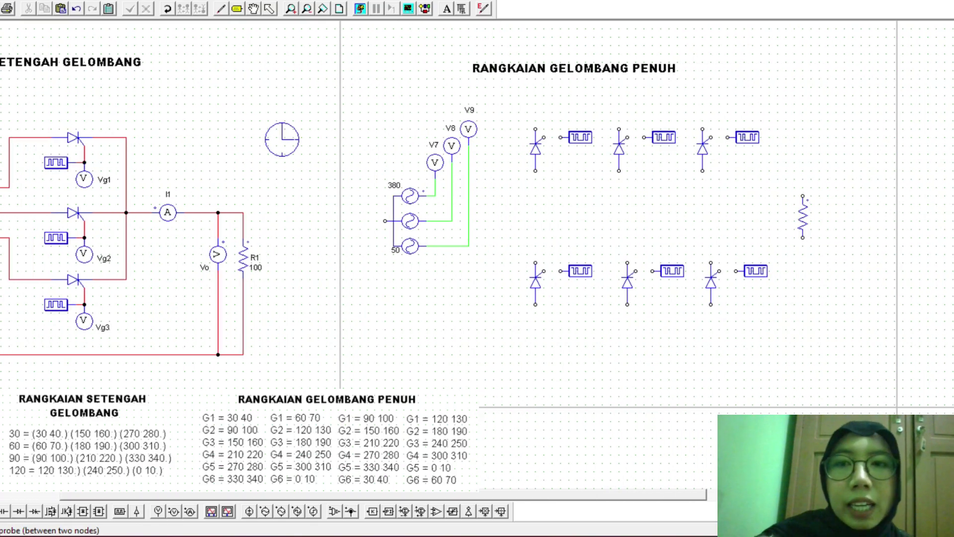
{"action": "left_click", "coordinate": [836, 221]}
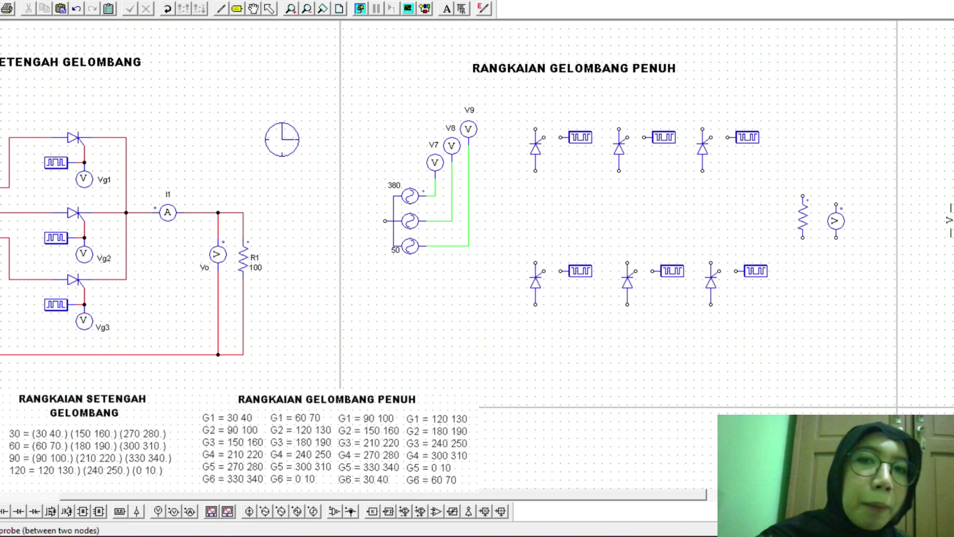
{"action": "left_click", "coordinate": [404, 511]}
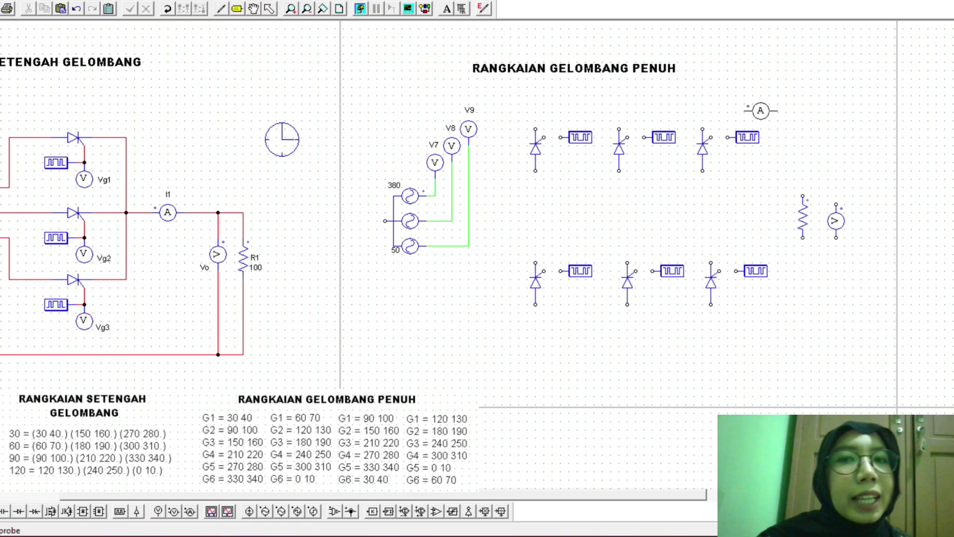
{"action": "left_click", "coordinate": [752, 112]}
- Wire the first upper thyristor's anode straight down to the cathode of the first lower thyristor
{"action": "left_click", "coordinate": [220, 9]}
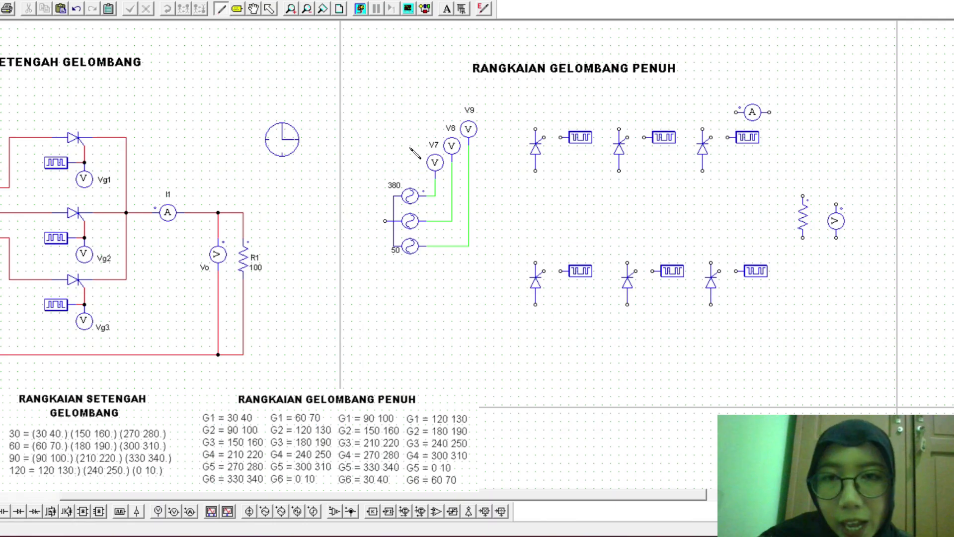
{"action": "left_click_drag", "start_coordinate": [535, 171], "coordinate": [535, 262]}
{"action": "mouse_move", "coordinate": [619, 170]}
{"action": "left_mouse_down"}
{"action": "mouse_move", "coordinate": [626, 238]}
{"action": "mouse_move", "coordinate": [622, 166]}
{"action": "left_mouse_up"}
{"action": "key", "text": "ctrl+z"}
- Move the second and third lower thyristors with their gating blocks directly beneath the matching upper ones
{"action": "left_click", "coordinate": [267, 9]}
{"action": "left_click_drag", "start_coordinate": [620, 236], "coordinate": [690, 320]}
{"action": "left_click_drag", "start_coordinate": [596, 231], "coordinate": [685, 348]}
{"action": "left_click_drag", "start_coordinate": [663, 307], "coordinate": [654, 296]}
{"action": "left_click", "coordinate": [684, 226]}
{"action": "left_click_drag", "start_coordinate": [704, 253], "coordinate": [756, 294]}
{"action": "left_click", "coordinate": [706, 234]}
- Wire the upper thyristor to the lower thyristor in the second and third bridge columns
{"action": "left_click", "coordinate": [221, 9]}
{"action": "left_click_drag", "start_coordinate": [619, 171], "coordinate": [622, 252]}
{"action": "left_click_drag", "start_coordinate": [703, 172], "coordinate": [702, 262]}
- Wire the first, second and third source phases to the midpoints of the first, second and third thyristor columns respectively
{"action": "left_click_drag", "start_coordinate": [436, 197], "coordinate": [535, 196]}
{"action": "left_click_drag", "start_coordinate": [462, 224], "coordinate": [619, 220]}
{"action": "left_click_drag", "start_coordinate": [468, 246], "coordinate": [703, 246]}
- Wire the first upper thyristor's cathode through the current probe to the upper terminal of the output voltage probe
{"action": "left_click_drag", "start_coordinate": [536, 129], "coordinate": [837, 204]}
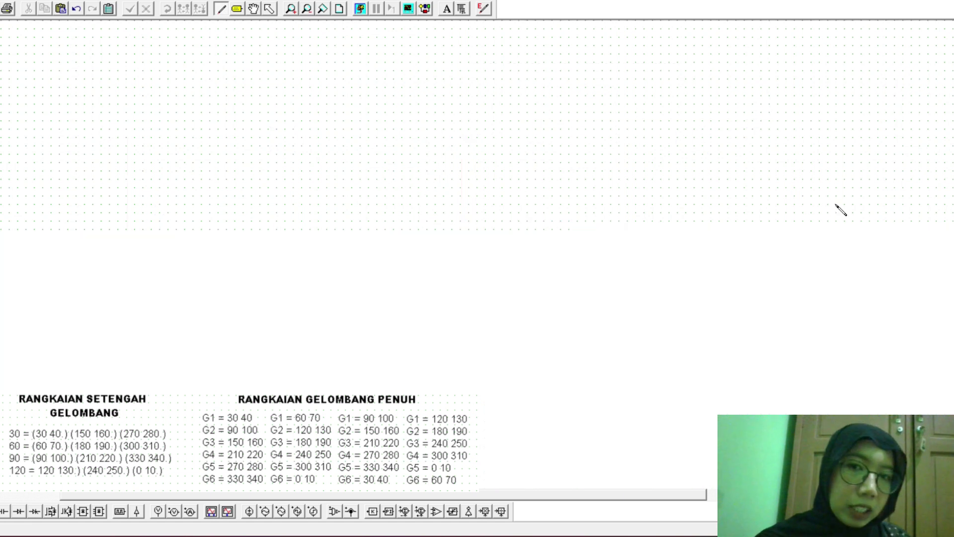
{"action": "left_click_drag", "start_coordinate": [536, 331], "coordinate": [869, 335]}
{"action": "key", "text": "ctrl+z"}
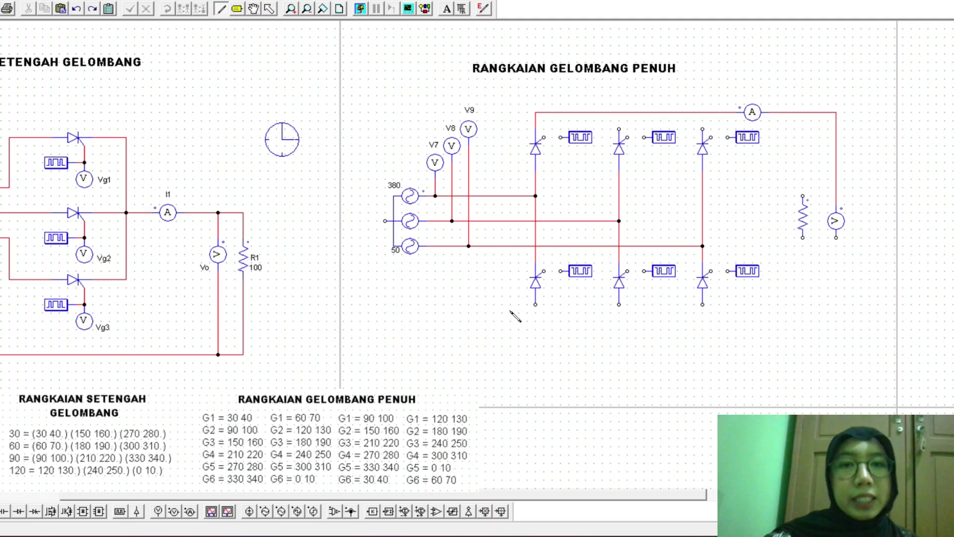
{"action": "left_click_drag", "start_coordinate": [537, 347], "coordinate": [814, 347]}
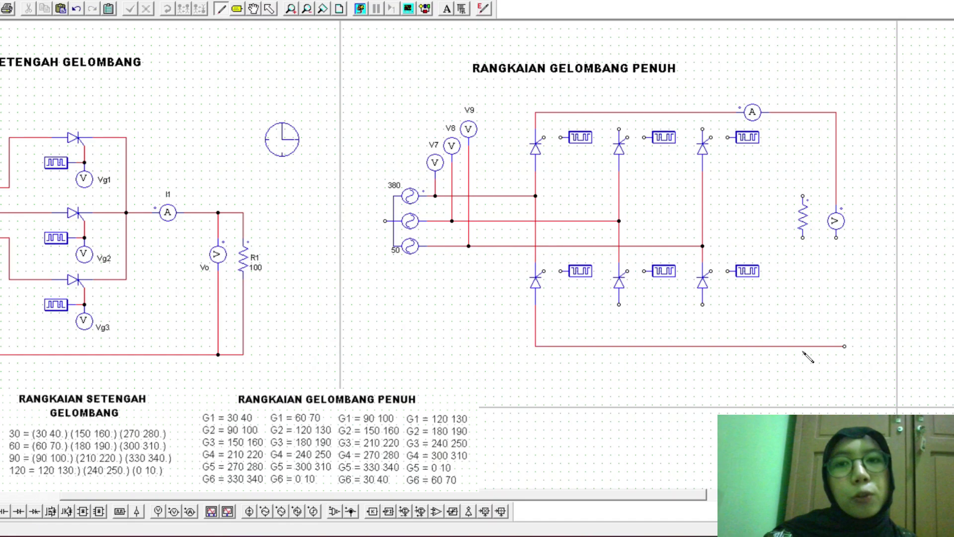
{"action": "left_click_drag", "start_coordinate": [839, 239], "coordinate": [838, 239]}
{"action": "left_click", "coordinate": [75, 10]}
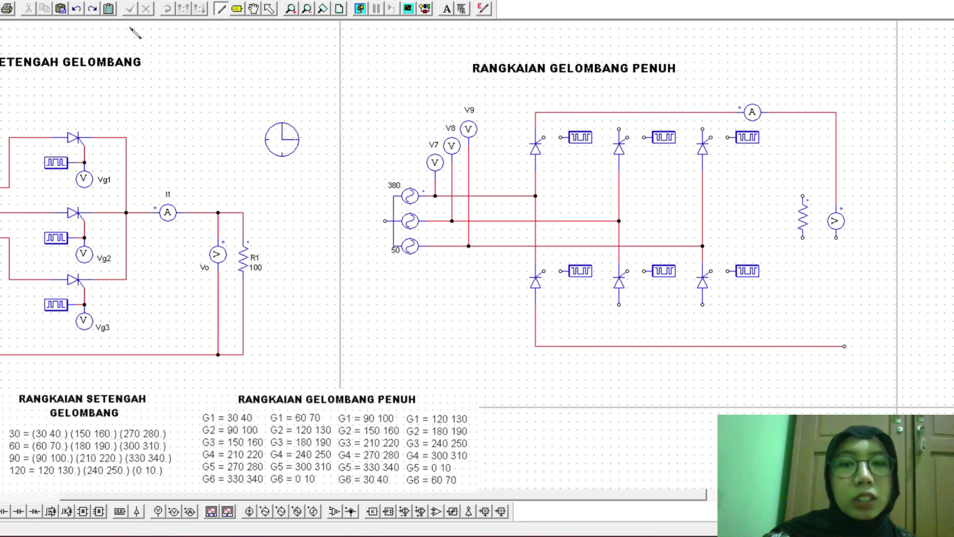
{"action": "key", "text": "ctrl+z"}
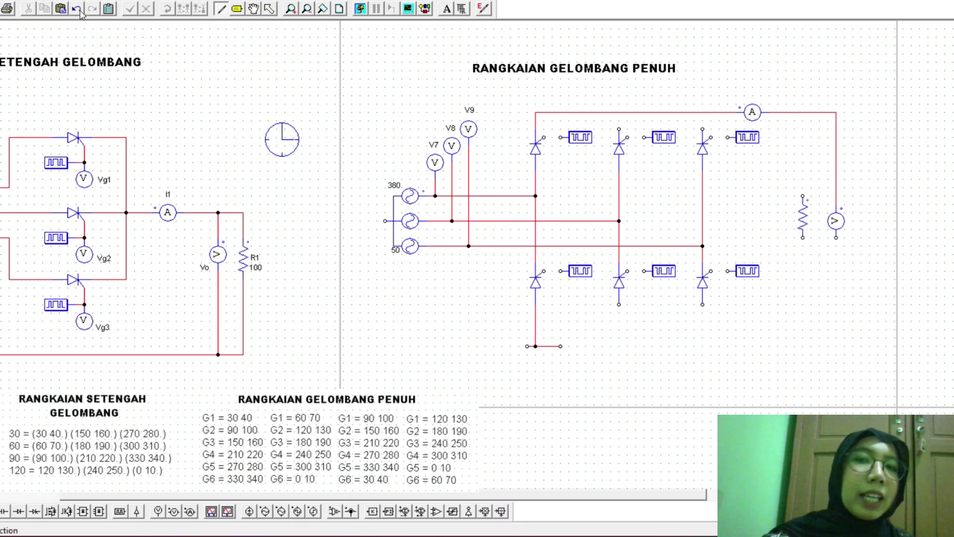
- Wire the lower rail to the resistor and output voltage probe, and connect the remaining thyristors and the resistor to the upper and lower rails
{"action": "mouse_move", "coordinate": [546, 348]}
{"action": "left_mouse_down"}
{"action": "mouse_move", "coordinate": [845, 298]}
{"action": "mouse_move", "coordinate": [838, 239]}
{"action": "mouse_move", "coordinate": [803, 346]}
{"action": "left_mouse_up"}
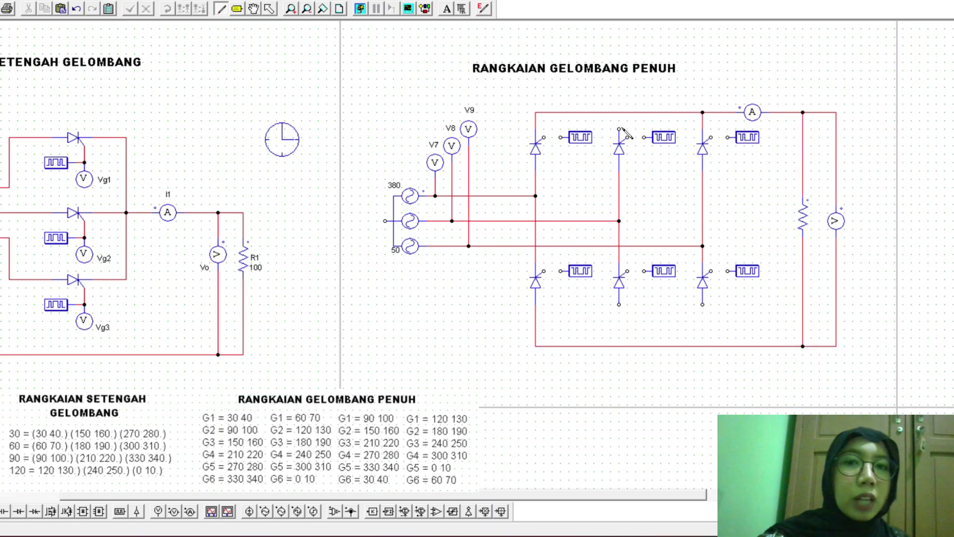
{"action": "left_click_drag", "start_coordinate": [704, 309], "coordinate": [703, 346]}
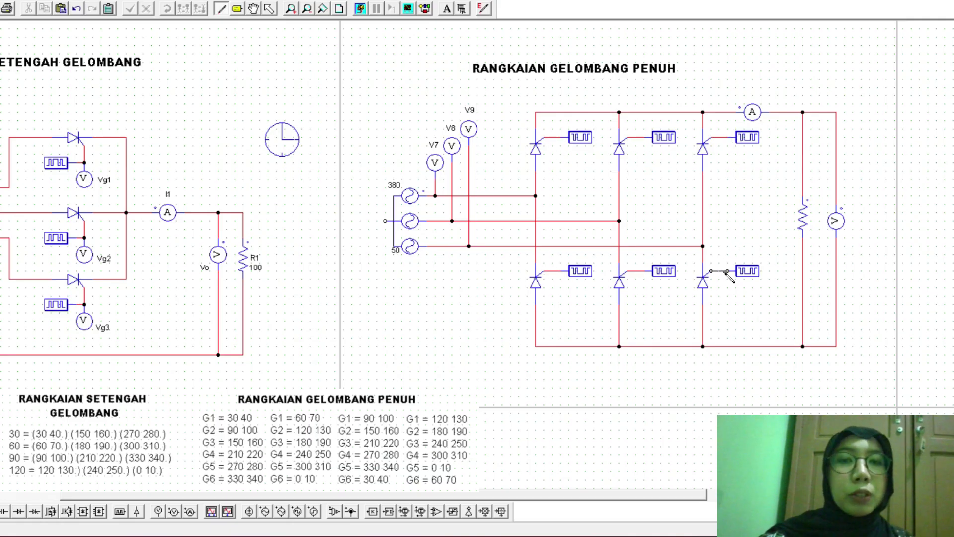
- Wire the gating blocks to their thyristor gates with short downward stubs for probes, and place a ground beside the full-wave three-phase source
{"action": "left_click_drag", "start_coordinate": [556, 272], "coordinate": [556, 280]}
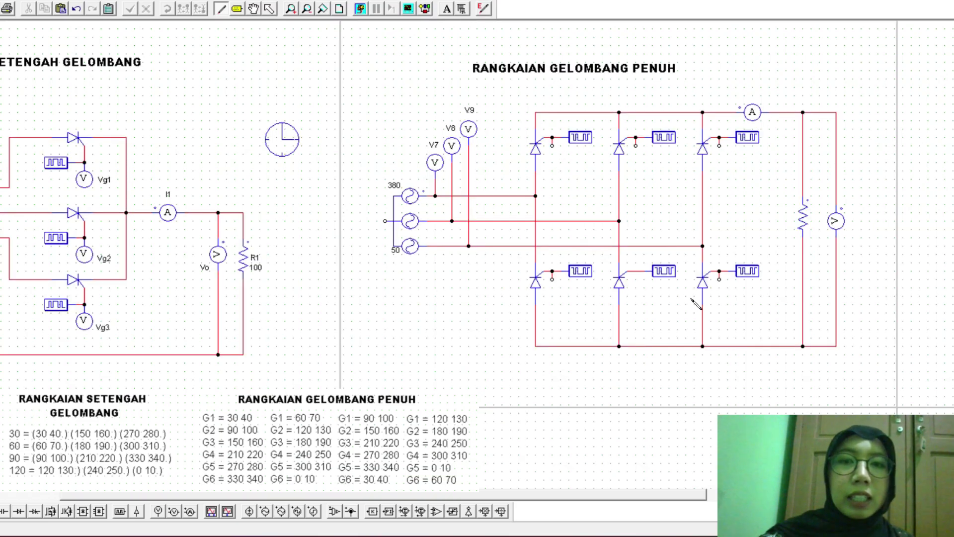
{"action": "left_click", "coordinate": [100, 2]}
{"action": "mouse_move", "coordinate": [139, 58]}
{"action": "left_click", "coordinate": [293, 114]}
- Place a node-to-ground voltage probe on each of the six gate stubs and wire the source neutral to the ground
{"action": "left_click", "coordinate": [158, 511]}
{"action": "left_click", "coordinate": [552, 162]}
{"action": "left_click", "coordinate": [635, 162]}
{"action": "left_click", "coordinate": [719, 162]}
{"action": "left_click", "coordinate": [552, 295]}
{"action": "left_click", "coordinate": [635, 295]}
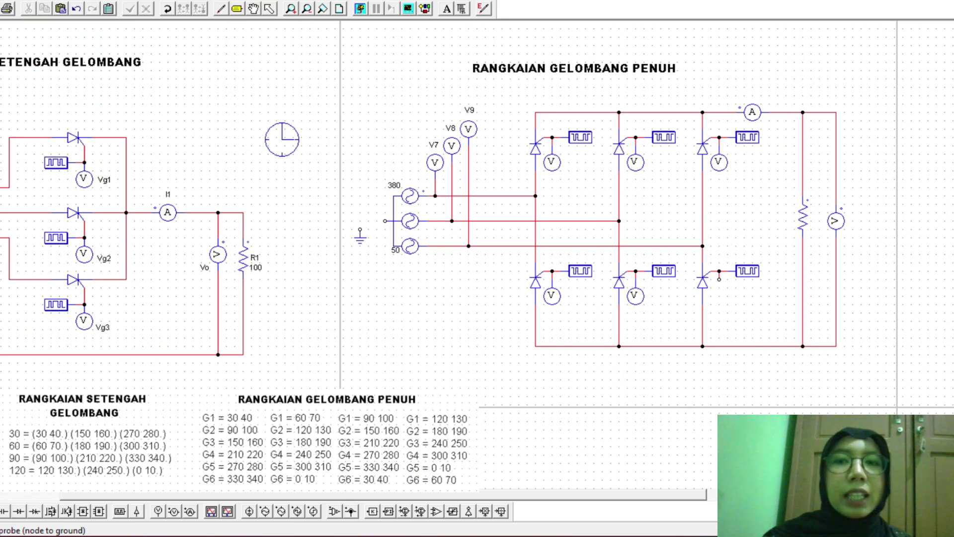
{"action": "left_click", "coordinate": [222, 9]}
{"action": "left_click_drag", "start_coordinate": [386, 221], "coordinate": [361, 231]}
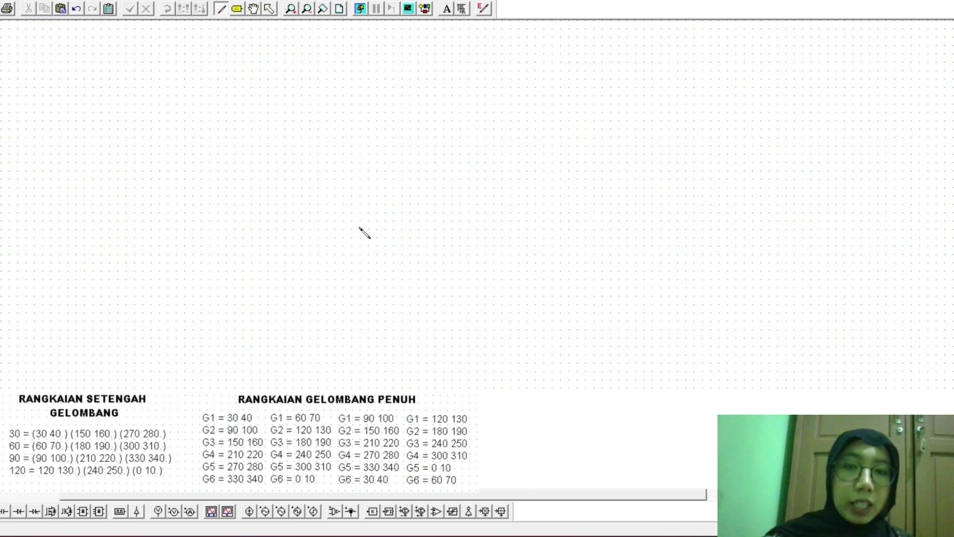
- Name the first and second upper gate probes V1 and V2 and display their names
{"action": "left_click", "coordinate": [268, 9]}
{"action": "double_click", "coordinate": [551, 161]}
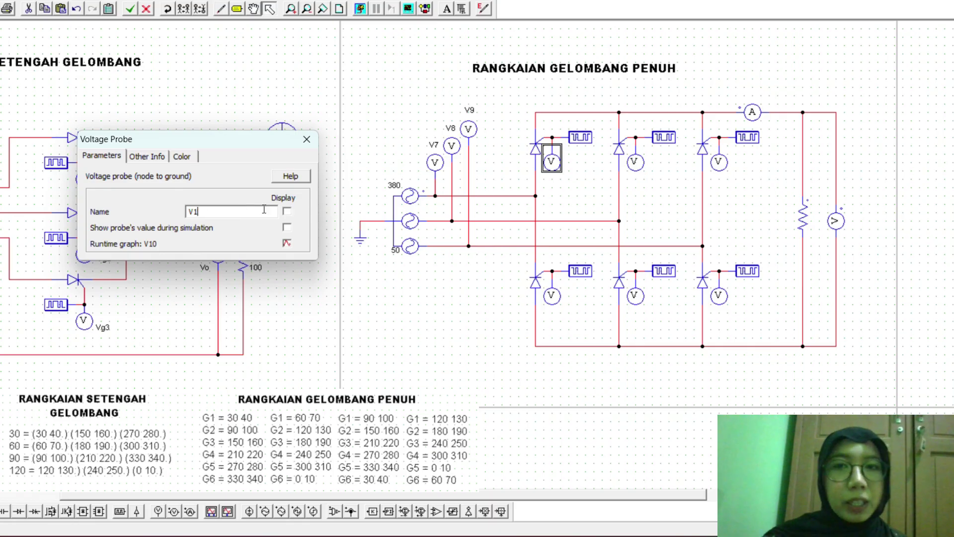
{"action": "key", "text": "Return"}
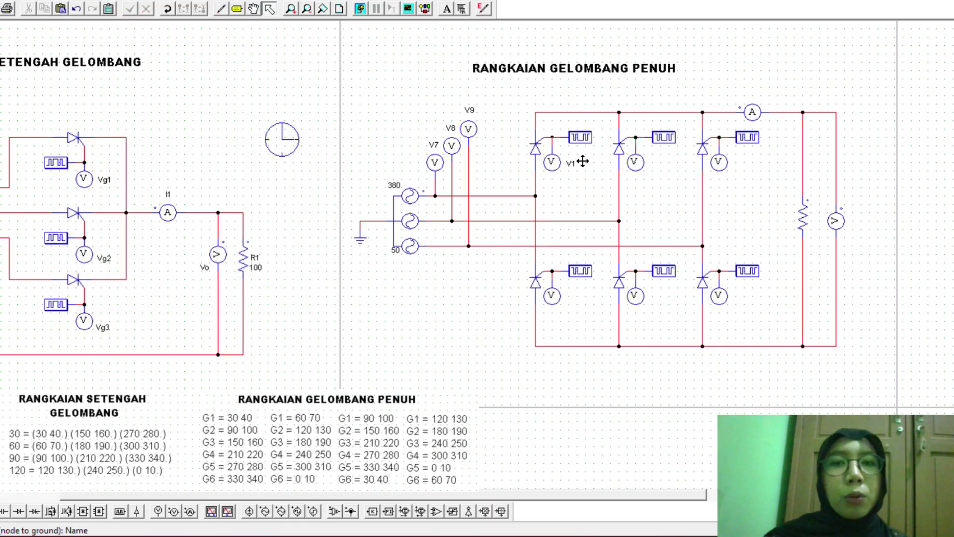
{"action": "double_click", "coordinate": [635, 162]}
{"action": "type", "text": "V"}
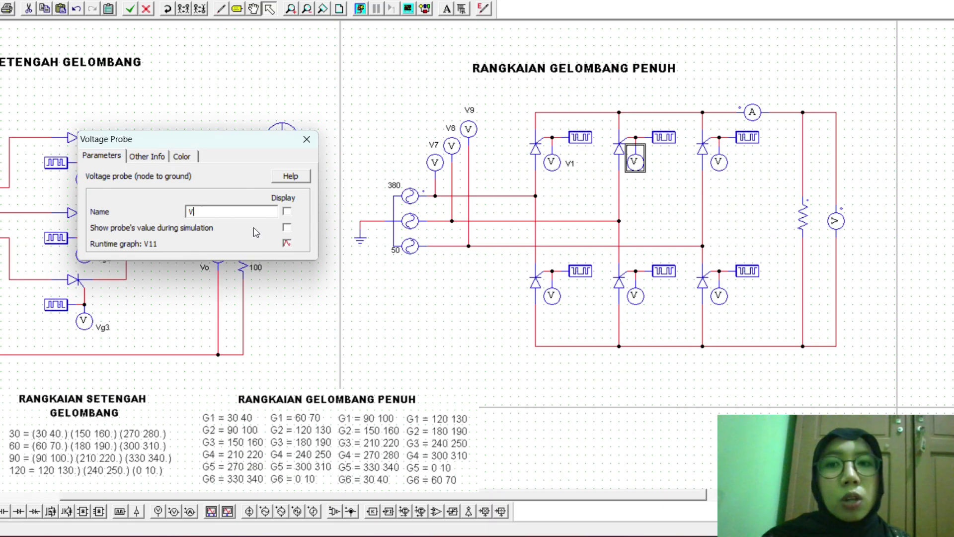
{"action": "type", "text": "2"}
{"action": "key", "text": "Return"}
{"action": "double_click", "coordinate": [635, 161]}
{"action": "left_click", "coordinate": [287, 211]}
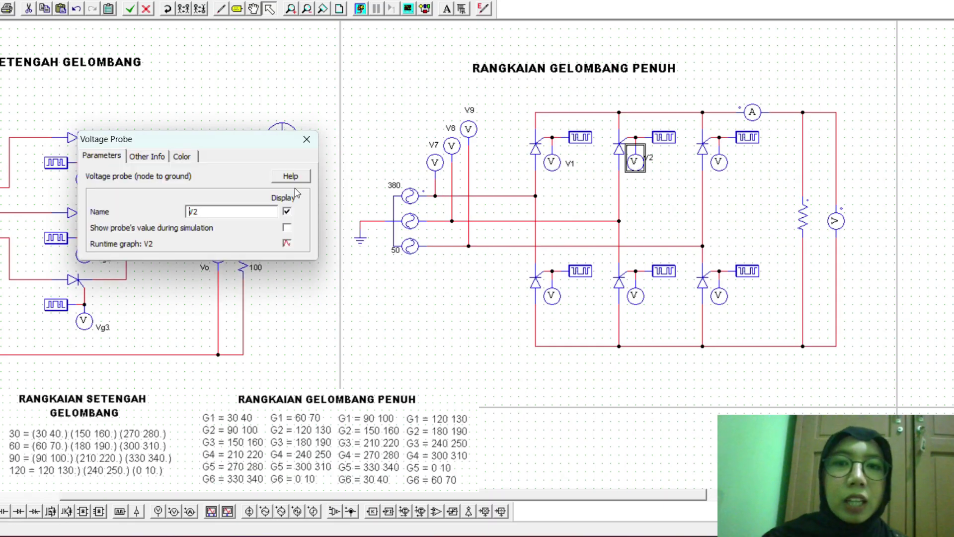
{"action": "key", "text": "Return"}
- Name the third upper gate probe V3 and the first lower gate probe V4, displaying both names
{"action": "double_click", "coordinate": [719, 161]}
{"action": "left_click", "coordinate": [247, 215]}
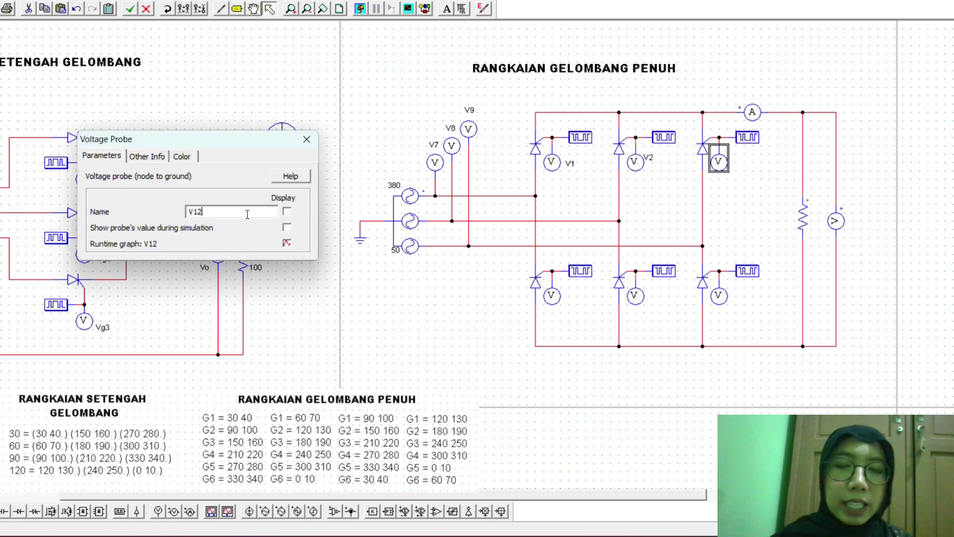
{"action": "key", "text": "Return"}
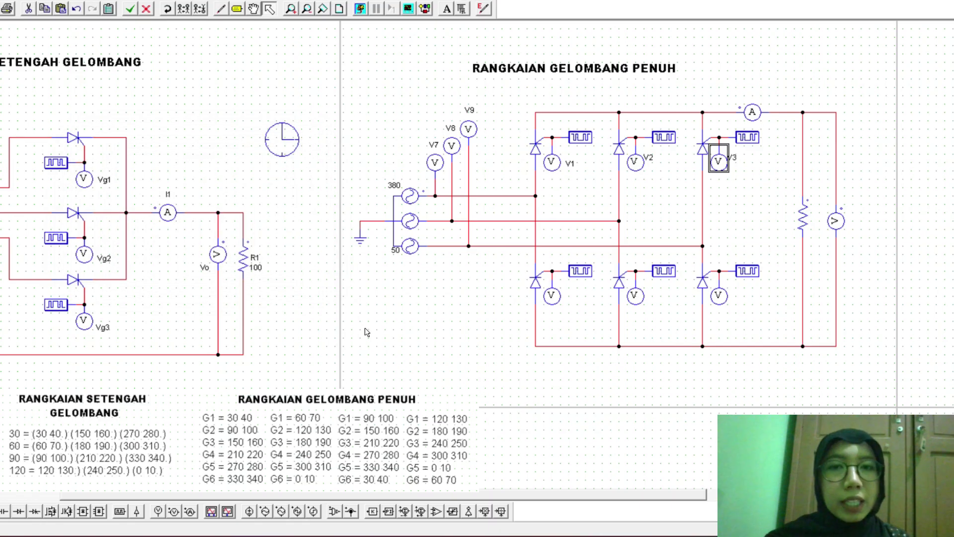
{"action": "double_click", "coordinate": [551, 295]}
{"action": "left_click", "coordinate": [220, 214]}
{"action": "type", "text": "4"}
{"action": "left_click", "coordinate": [287, 211]}
{"action": "key", "text": "Return"}
- Name the second and third lower gate probes V5 and V6 and display their names
{"action": "double_click", "coordinate": [636, 295]}
{"action": "left_click", "coordinate": [242, 210]}
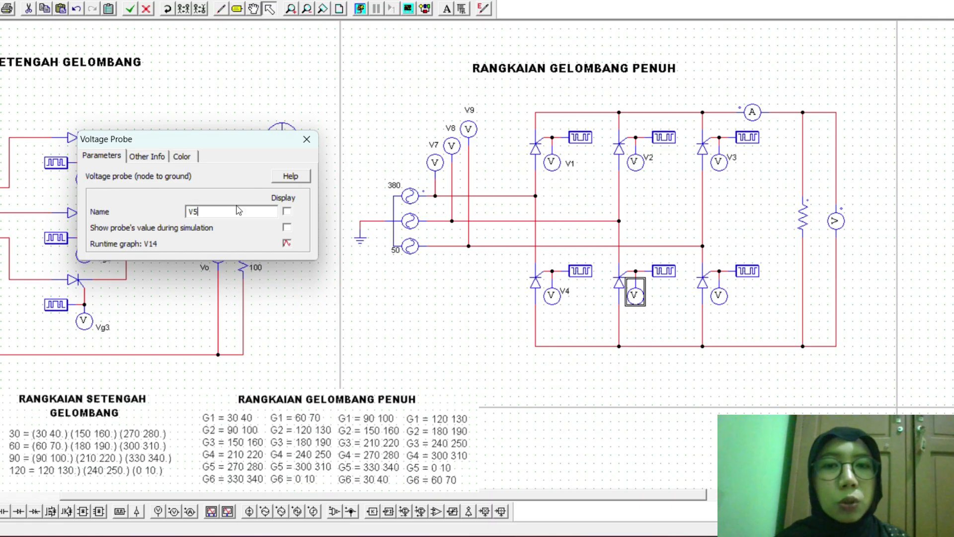
{"action": "left_click", "coordinate": [287, 212]}
{"action": "key", "text": "Return"}
{"action": "double_click", "coordinate": [719, 295]}
{"action": "left_click", "coordinate": [212, 212]}
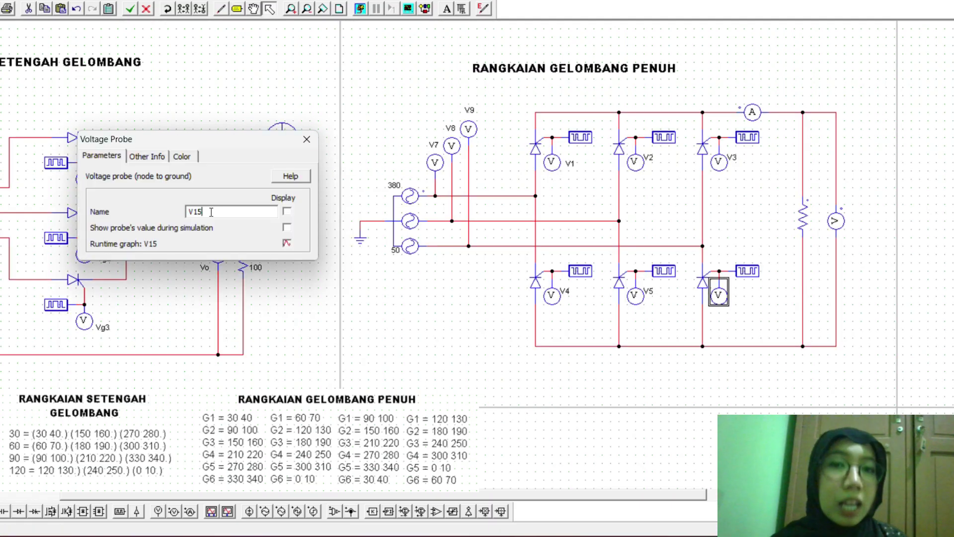
{"action": "type", "text": "6"}
{"action": "left_click", "coordinate": [287, 212]}
{"action": "key", "text": "Return"}
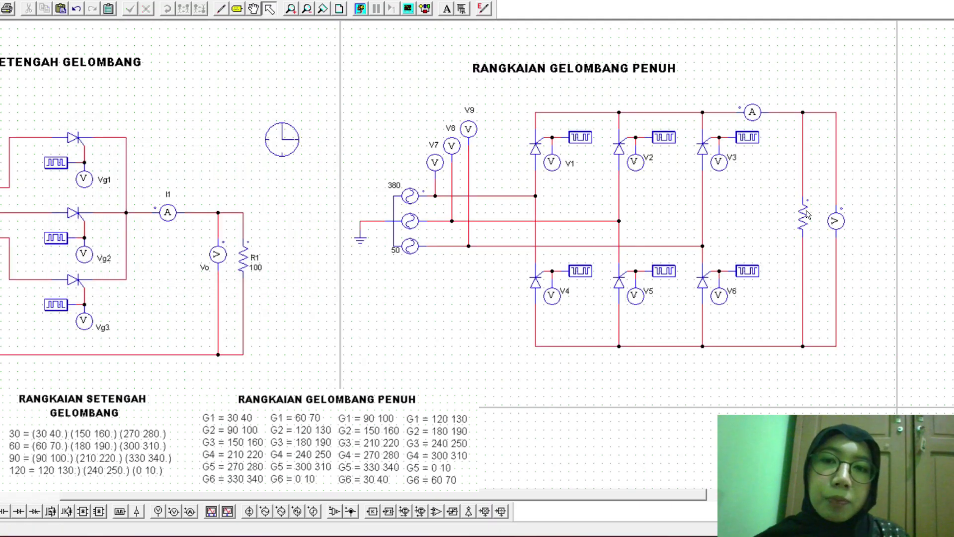
- Display the full-wave load resistor's name R2 and its resistance of 100, and move the labels to the resistor's left side
{"action": "double_click", "coordinate": [803, 217]}
{"action": "left_click", "coordinate": [185, 229]}
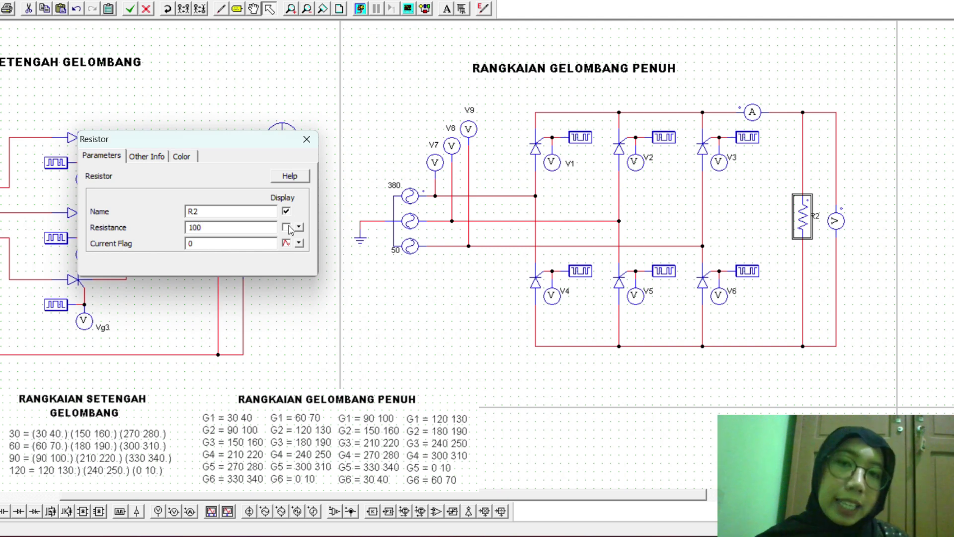
{"action": "left_click", "coordinate": [287, 227]}
{"action": "key", "text": "Return"}
{"action": "left_click_drag", "start_coordinate": [817, 205], "coordinate": [796, 218]}
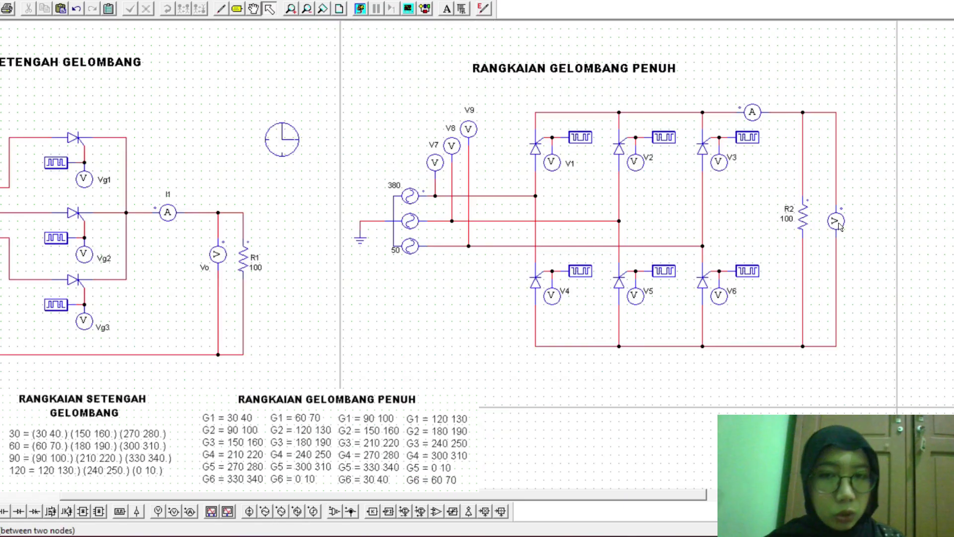
- Name the full-wave output voltage probe Vo1 and display its name
{"action": "double_click", "coordinate": [837, 222]}
{"action": "type", "text": "Vo"}
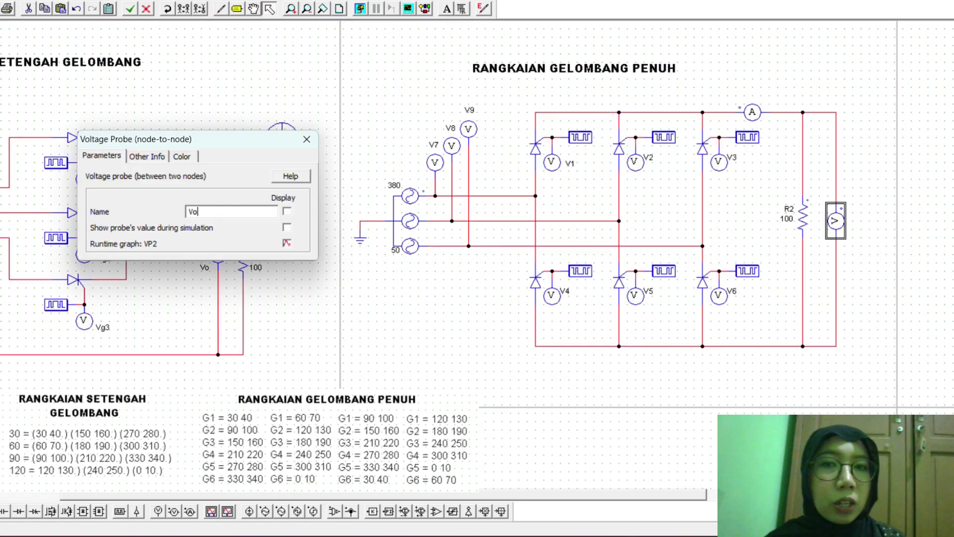
{"action": "type", "text": "1"}
{"action": "left_click", "coordinate": [287, 211]}
{"action": "key", "text": "Return"}
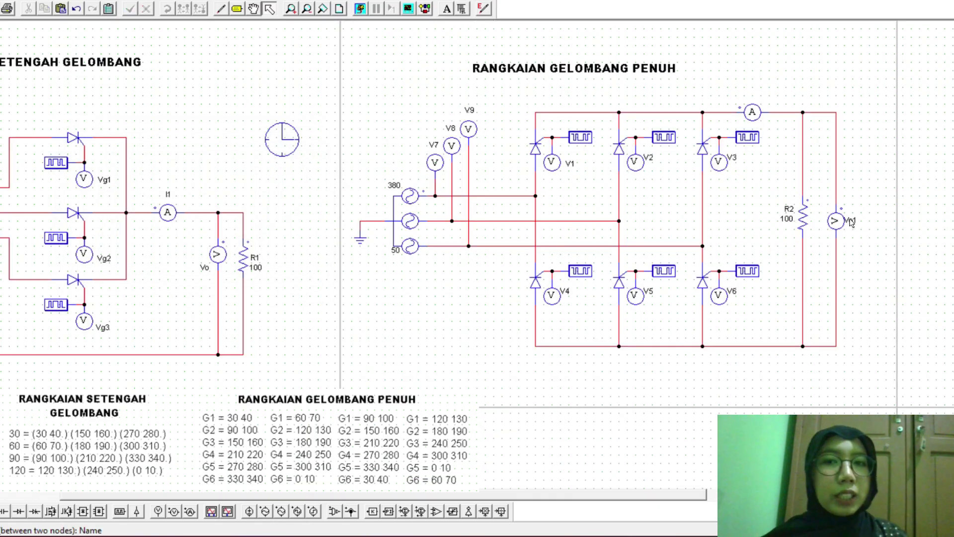
- Display the current probe's name I2 and move the label just above the probe
{"action": "double_click", "coordinate": [752, 112]}
{"action": "left_click", "coordinate": [287, 213]}
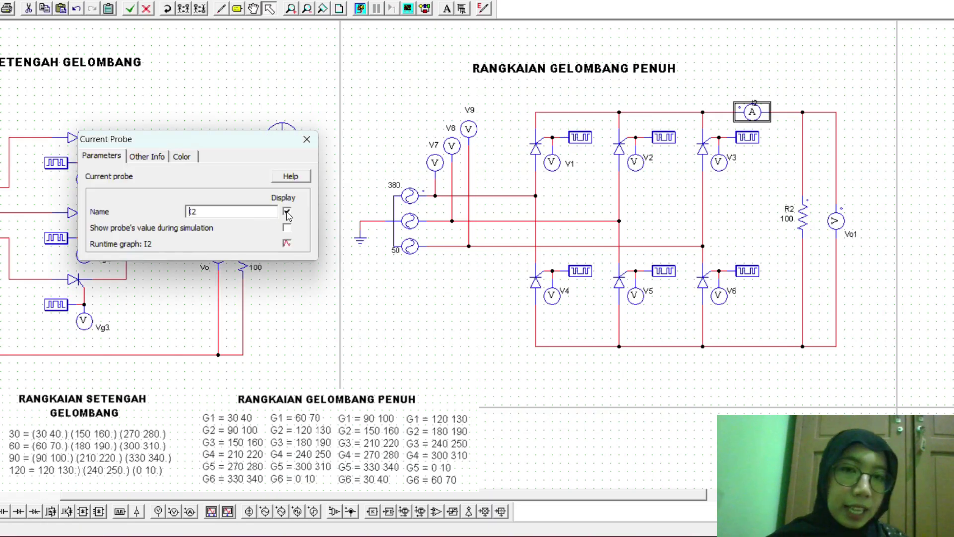
{"action": "left_click", "coordinate": [293, 164]}
{"action": "left_click_drag", "start_coordinate": [759, 104], "coordinate": [755, 98]}
{"action": "left_click", "coordinate": [775, 88]}
- Review the simulation control settings and run the simulation
{"action": "double_click", "coordinate": [282, 139]}
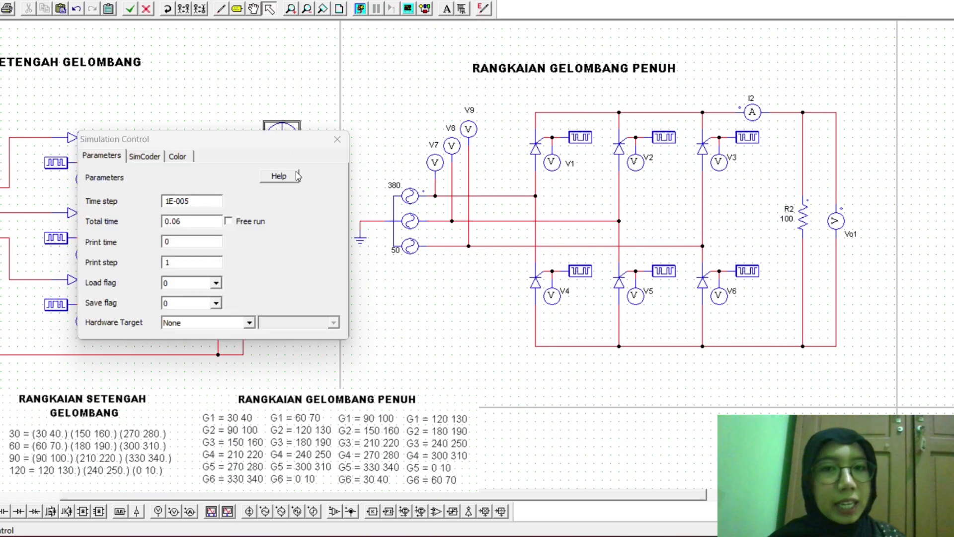
{"action": "left_click", "coordinate": [332, 136]}
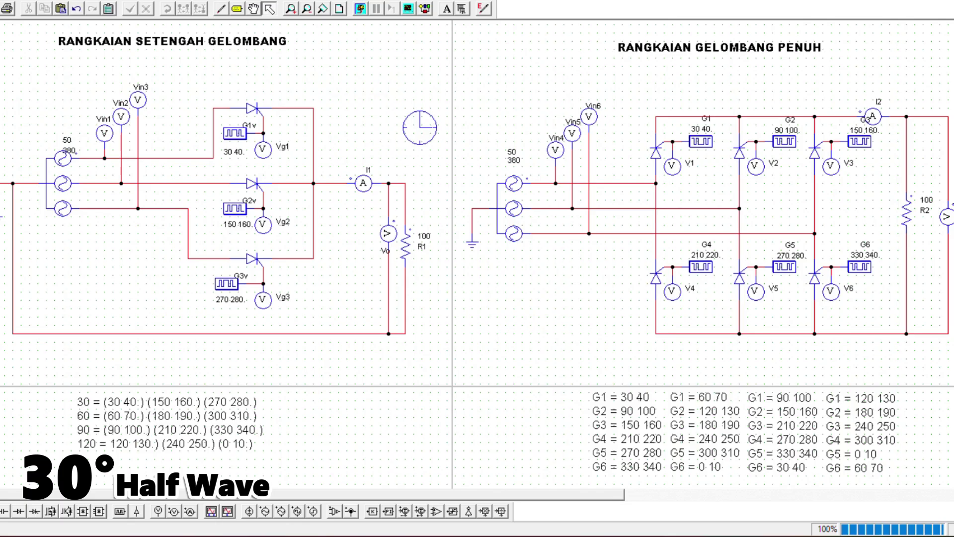
{"action": "left_click", "coordinate": [360, 8]}
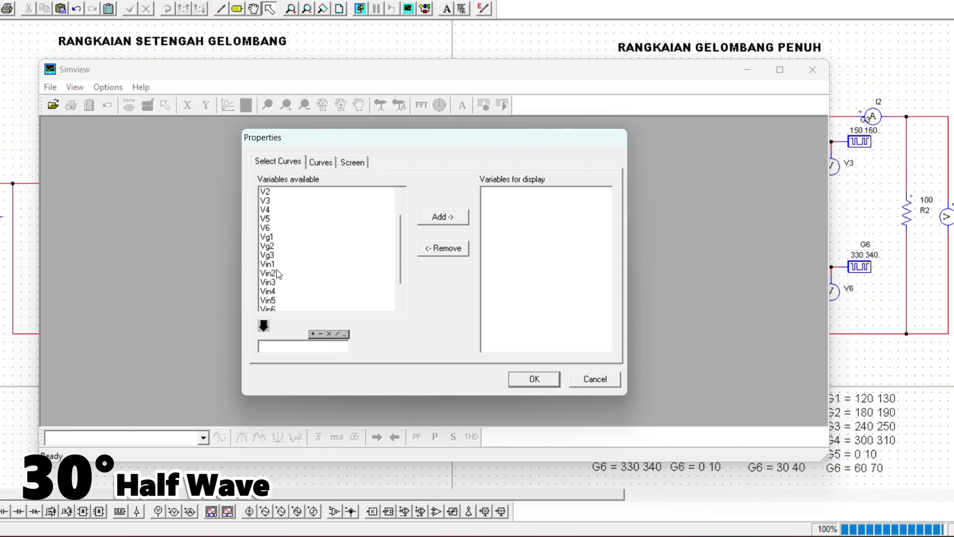
- Plot the input voltages Vin1, Vin2 and Vin3 together in Simview and maximize the graph window
{"action": "left_click", "coordinate": [279, 267]}
{"action": "left_click_drag", "start_coordinate": [281, 274], "coordinate": [283, 286]}
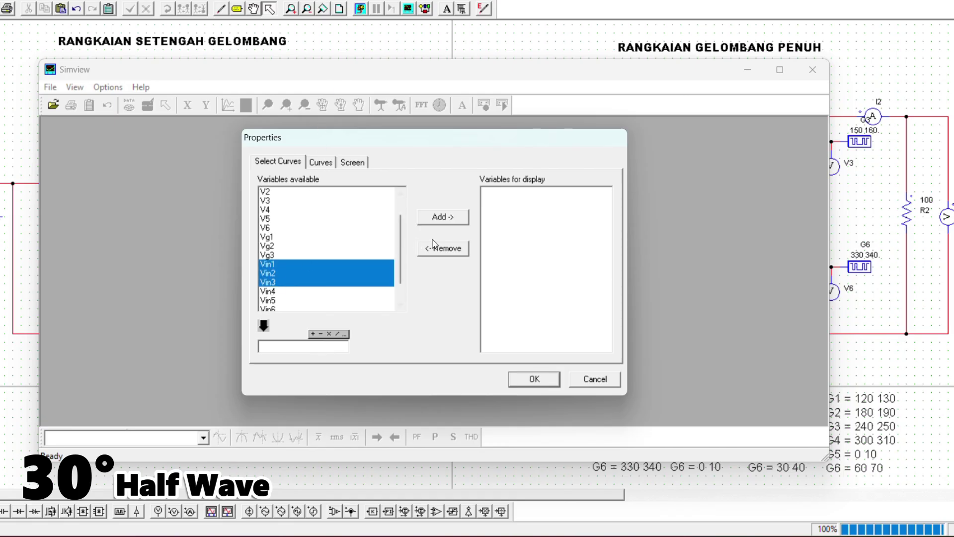
{"action": "left_click", "coordinate": [443, 219]}
{"action": "left_click", "coordinate": [534, 377]}
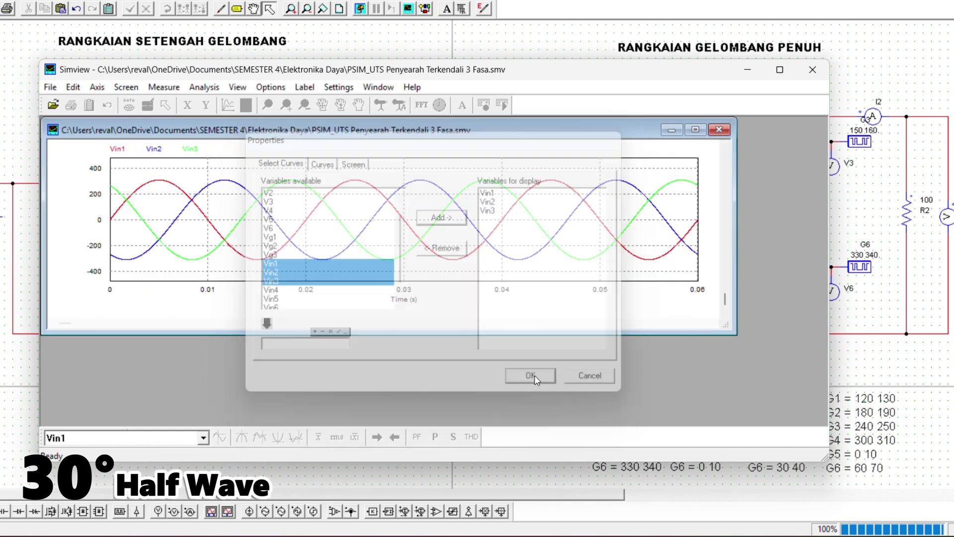
{"action": "left_click", "coordinate": [696, 129]}
- Add a second graph screen showing the half-wave output voltage Vo
{"action": "left_click", "coordinate": [227, 103]}
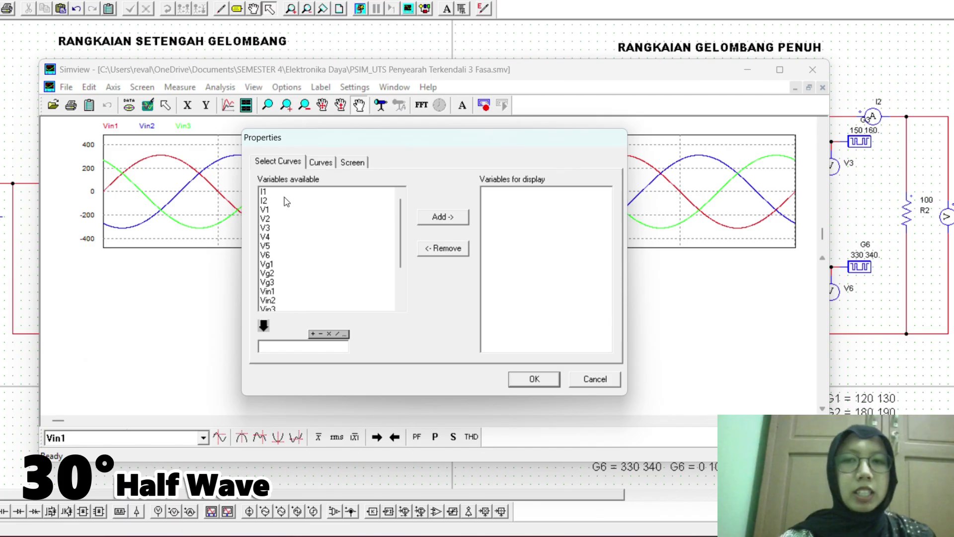
{"action": "scroll", "coordinate": [282, 239], "scroll_direction": "down", "scroll_amount": 2}
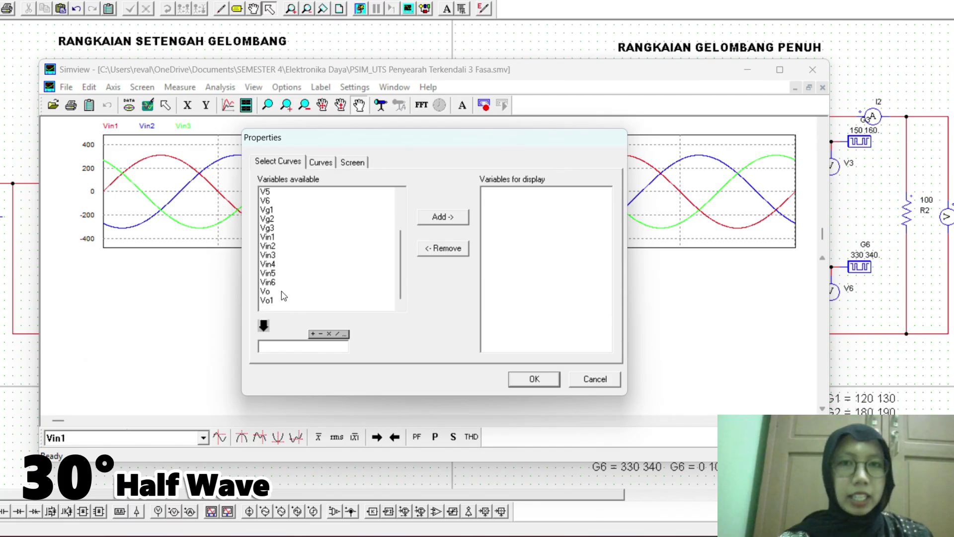
{"action": "left_click", "coordinate": [282, 293]}
{"action": "left_click", "coordinate": [443, 217]}
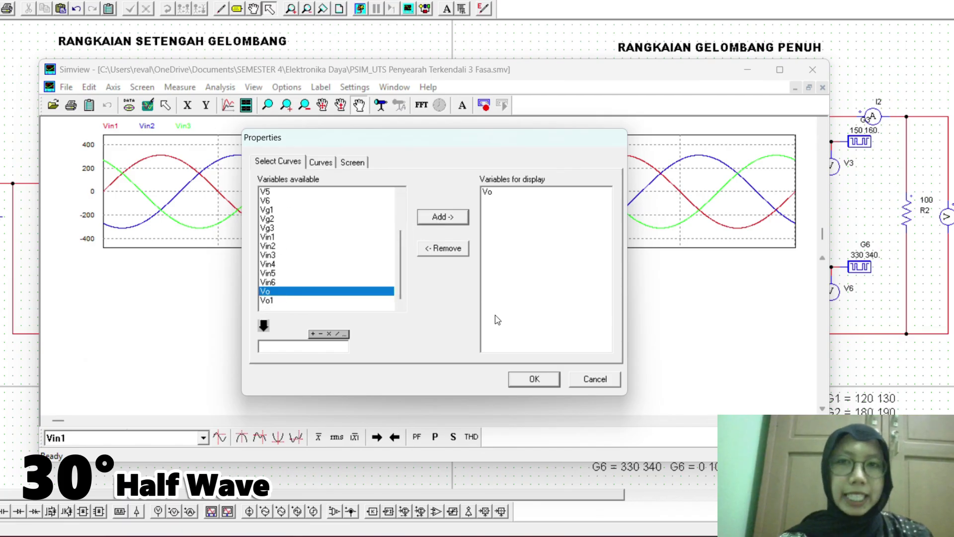
{"action": "left_click", "coordinate": [533, 379]}
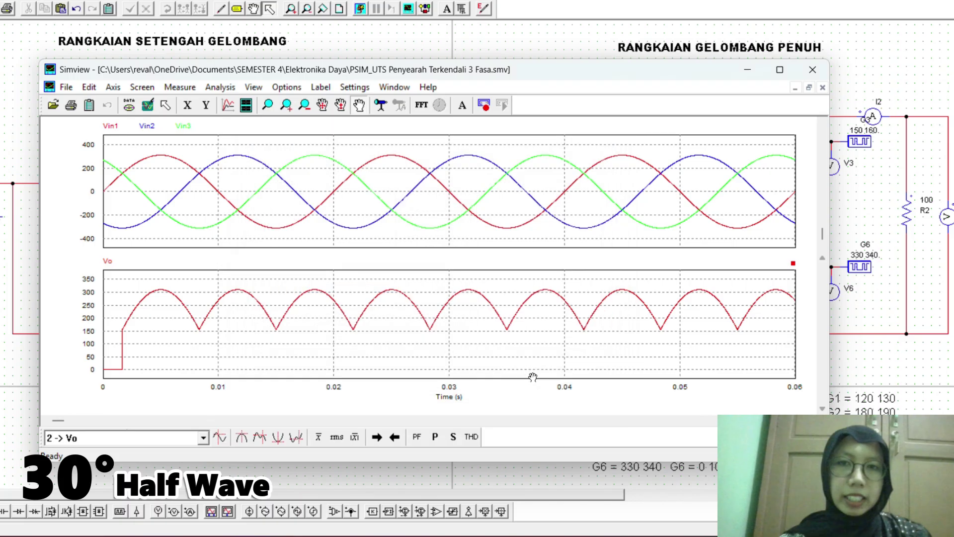
- Add a third graph screen showing the half-wave load current I1
{"action": "left_click", "coordinate": [246, 105]}
{"action": "left_click", "coordinate": [281, 192]}
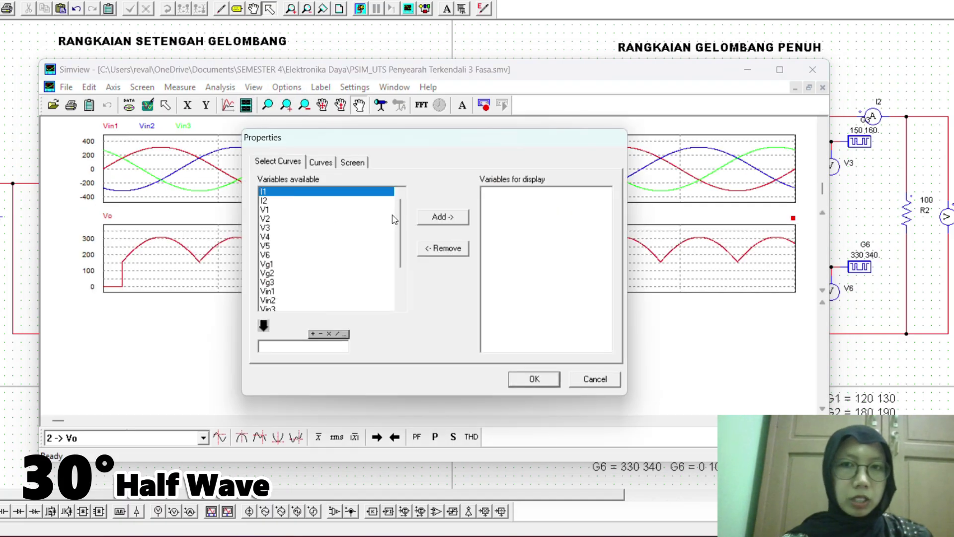
{"action": "left_click", "coordinate": [423, 219]}
{"action": "left_click", "coordinate": [533, 379]}
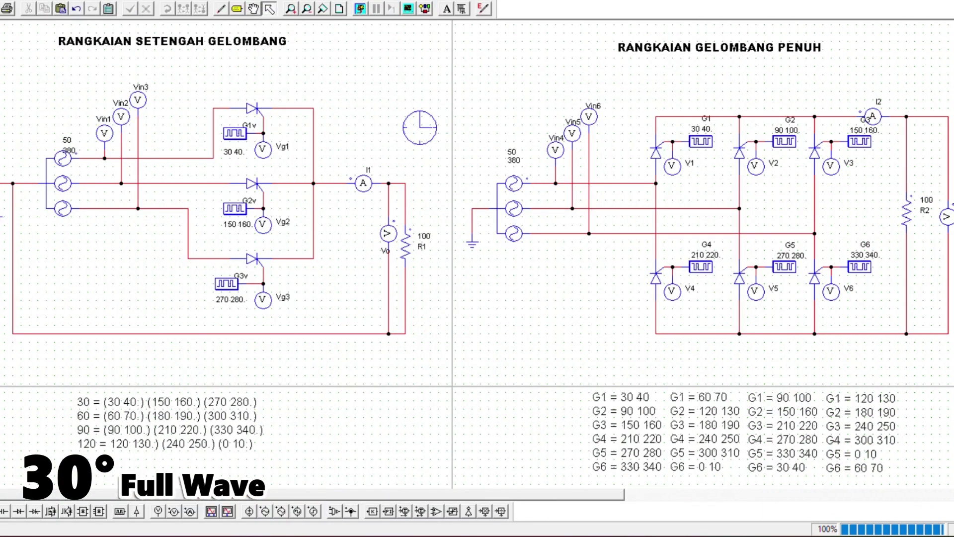
- Run the simulation, plot the full-wave input voltages Vin4, Vin5 and Vin6 together, and maximize the graph window
{"action": "left_click", "coordinate": [361, 9]}
{"action": "scroll", "coordinate": [301, 258], "scroll_direction": "down", "scroll_amount": 3}
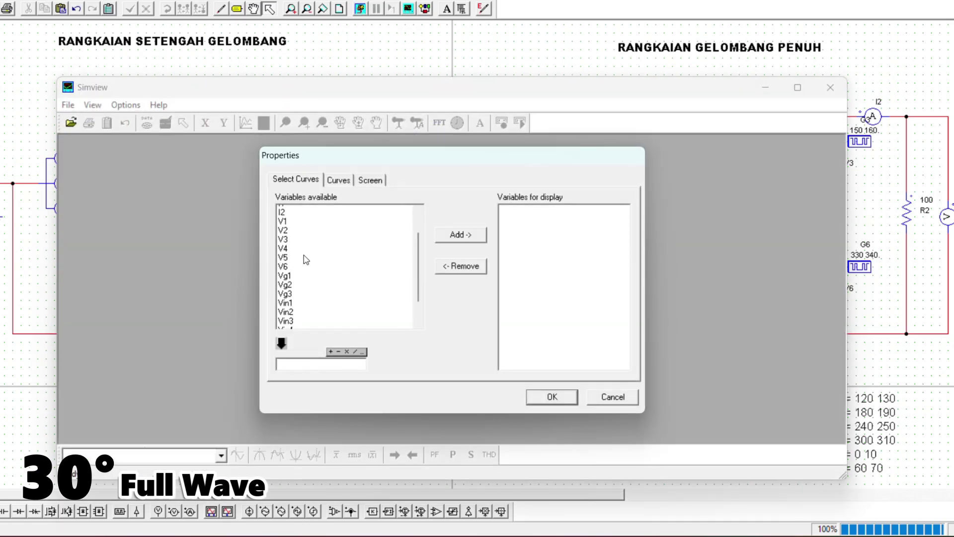
{"action": "left_click_drag", "start_coordinate": [297, 282], "coordinate": [304, 301]}
{"action": "left_click", "coordinate": [461, 236]}
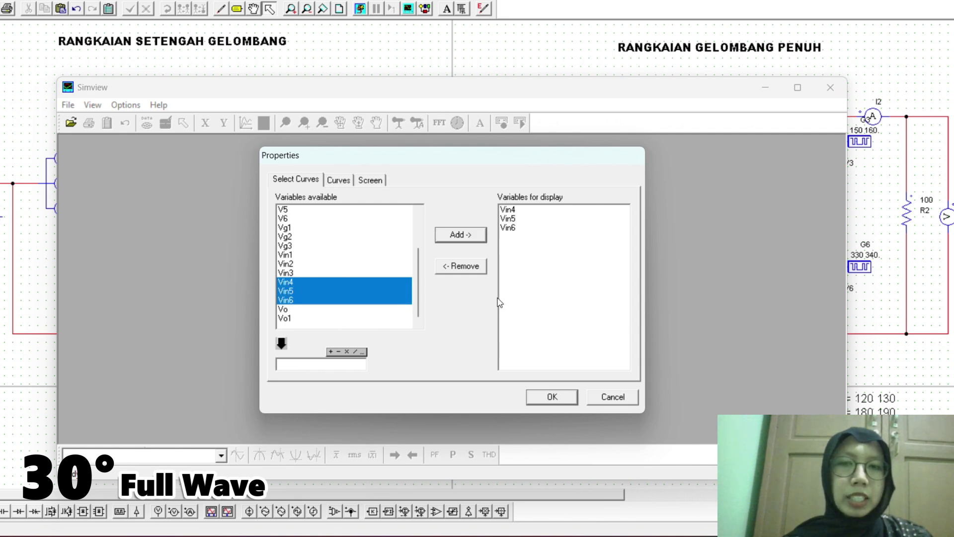
{"action": "left_click", "coordinate": [550, 396]}
{"action": "left_click", "coordinate": [715, 148]}
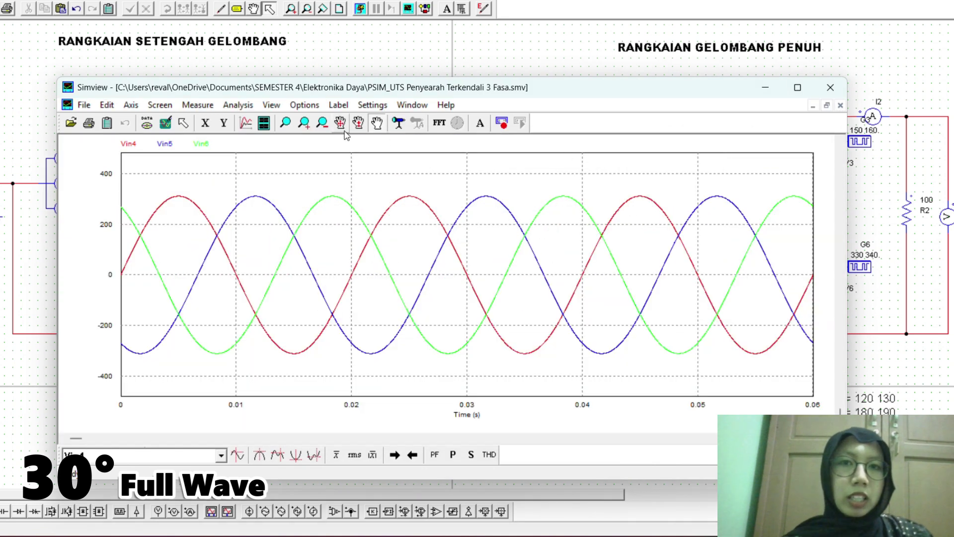
- Add a second graph screen showing the full-wave output voltage Vo1
{"action": "left_click", "coordinate": [264, 122]}
{"action": "scroll", "coordinate": [335, 256], "scroll_direction": "down", "scroll_amount": 3}
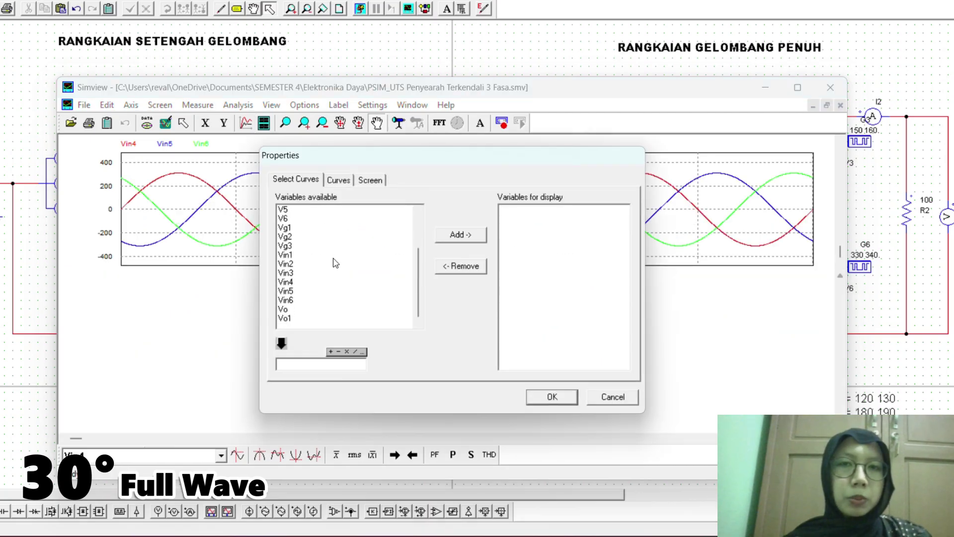
{"action": "left_click", "coordinate": [307, 320]}
{"action": "left_click", "coordinate": [457, 238]}
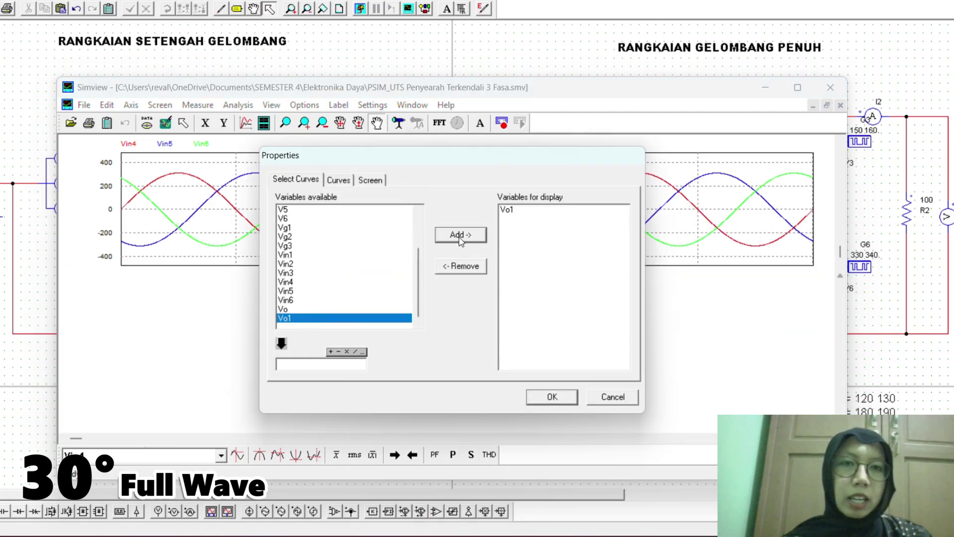
{"action": "left_click", "coordinate": [551, 396]}
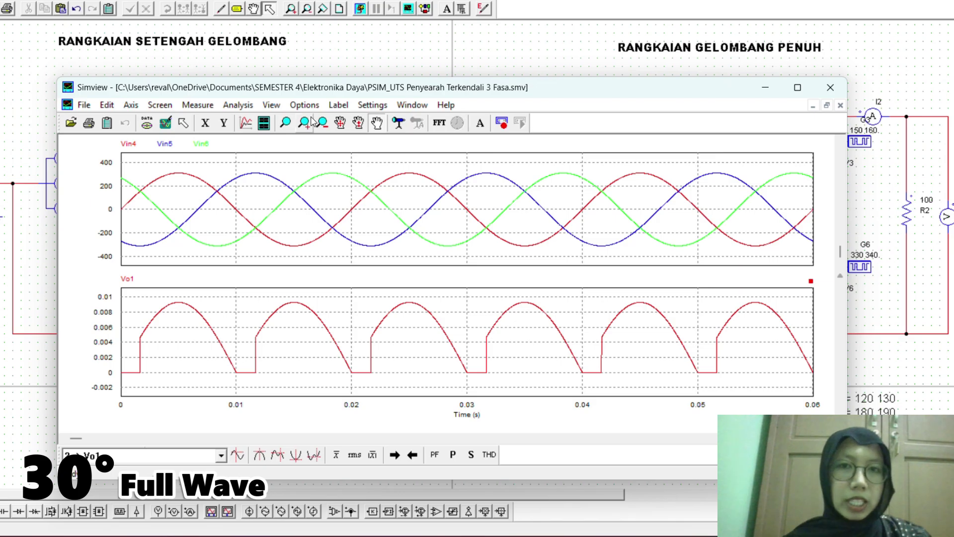
- Add a third graph screen showing the full-wave load current I2 and maximize the Simview window
{"action": "left_click", "coordinate": [264, 123]}
{"action": "left_click", "coordinate": [295, 211]}
{"action": "left_click", "coordinate": [294, 211]}
{"action": "left_click", "coordinate": [298, 217]}
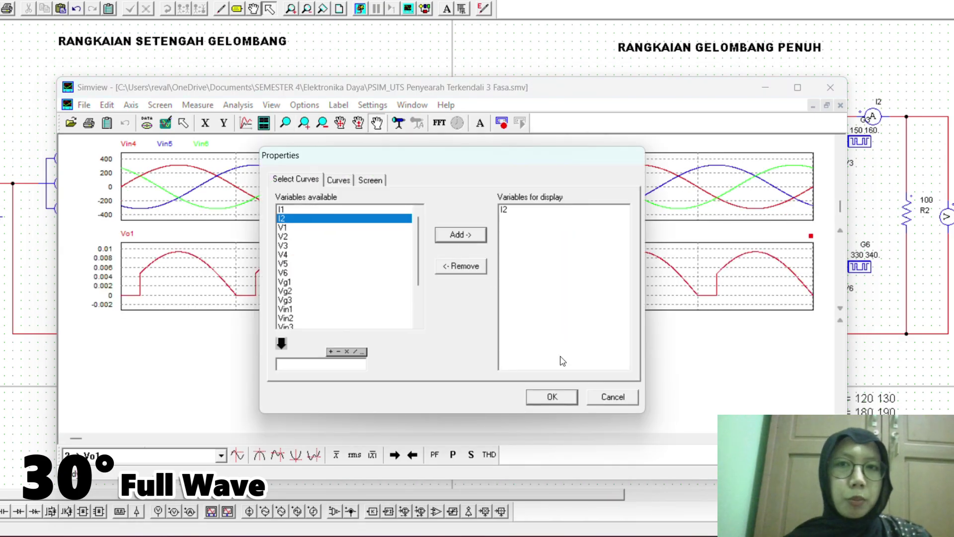
{"action": "left_click", "coordinate": [561, 397]}
{"action": "left_click", "coordinate": [794, 89]}
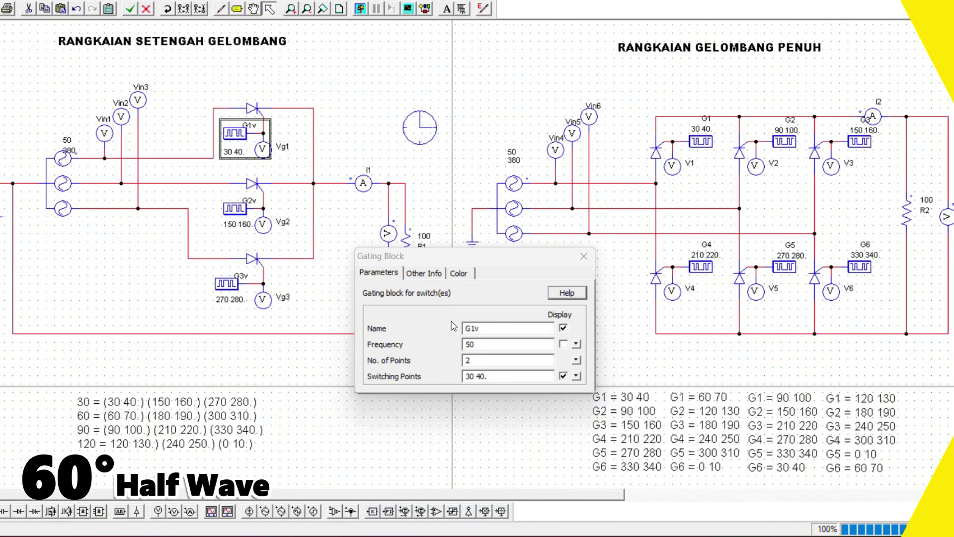
- Set the half-wave gating blocks' switching points to 60 70. for G1v, 180 190. for G2v and 300 310. for G3v
{"action": "left_click_drag", "start_coordinate": [495, 375], "coordinate": [463, 378]}
{"action": "type", "text": "60"}
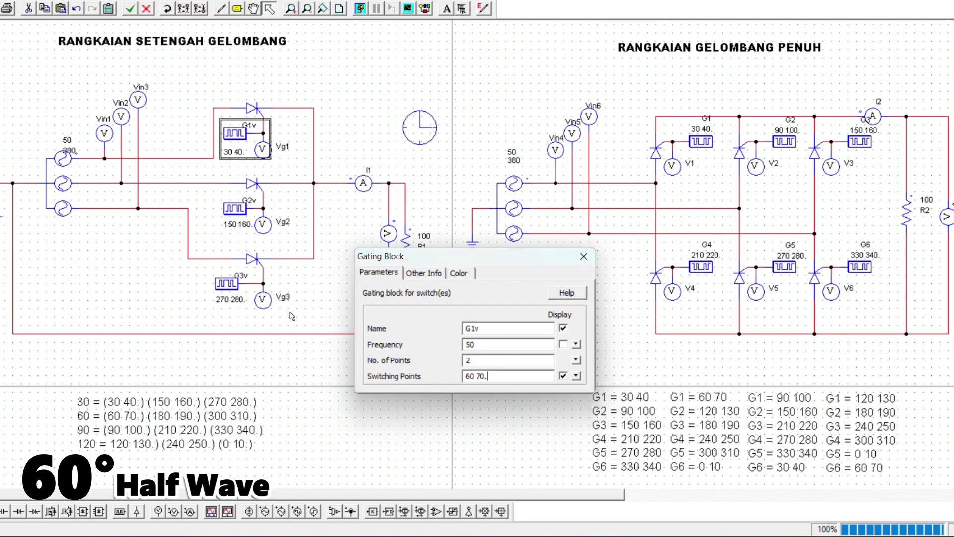
{"action": "left_click", "coordinate": [236, 209]}
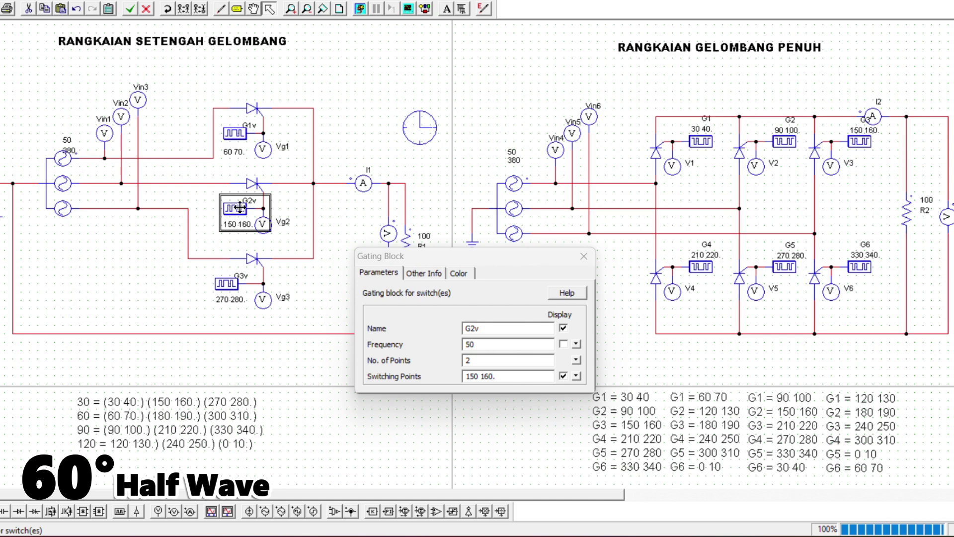
{"action": "left_click_drag", "start_coordinate": [507, 376], "coordinate": [451, 389]}
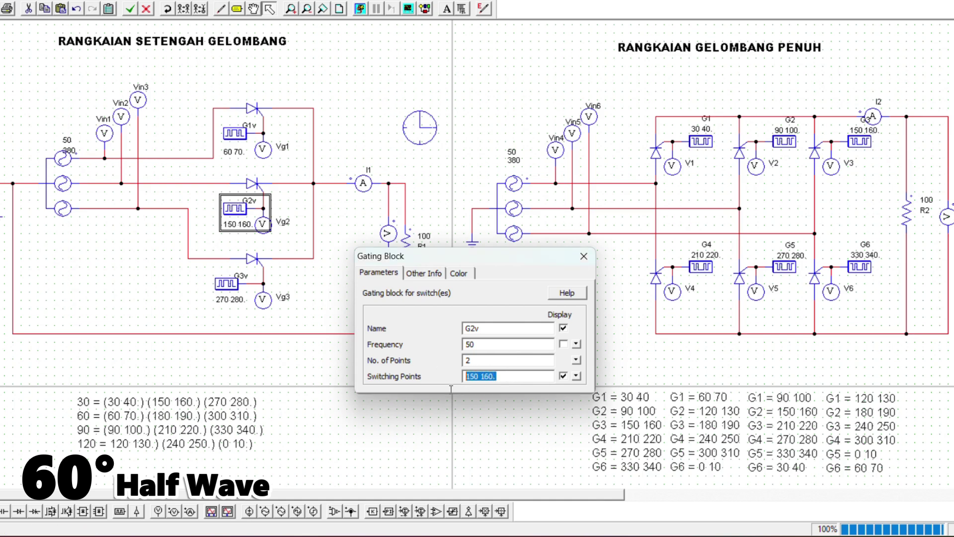
{"action": "type", "text": "180"}
{"action": "left_click", "coordinate": [226, 285]}
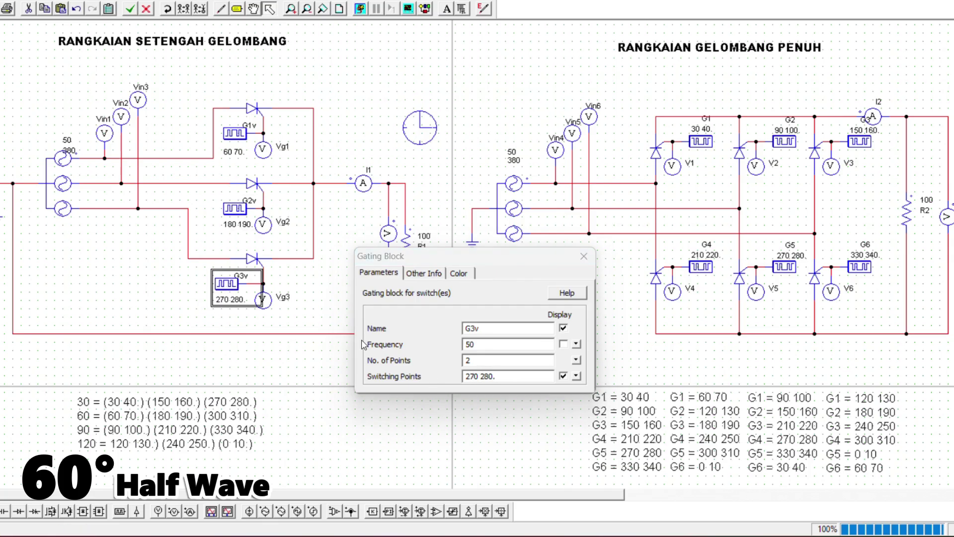
{"action": "left_click_drag", "start_coordinate": [499, 376], "coordinate": [458, 380]}
{"action": "type", "text": "30"}
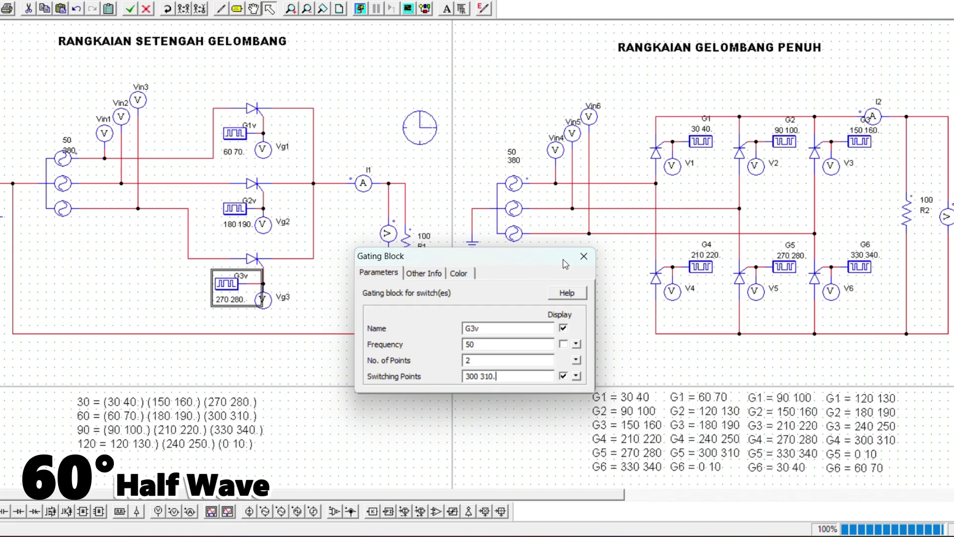
{"action": "left_click", "coordinate": [584, 256]}
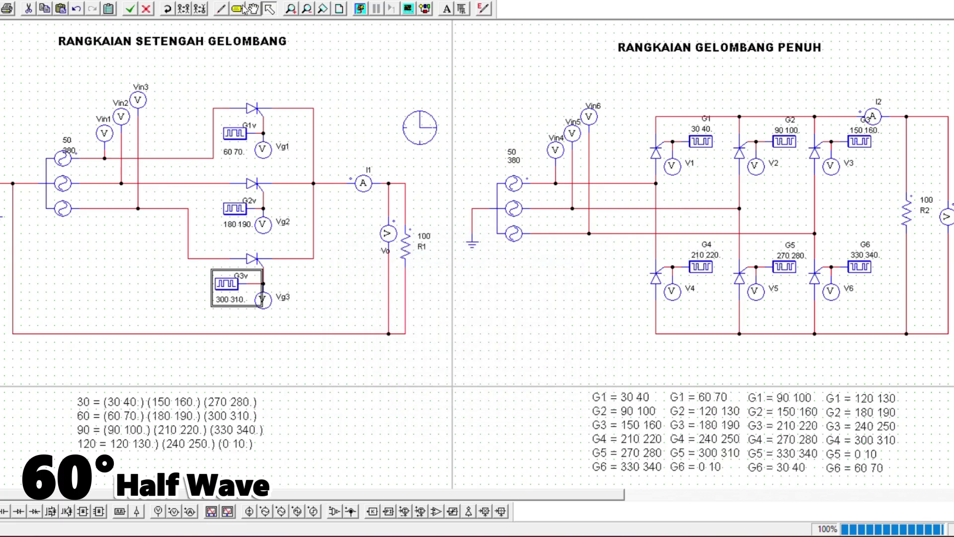
- Close the old Simview results and rerun the simulation with the 60° half-wave gating
{"action": "left_click", "coordinate": [360, 8]}
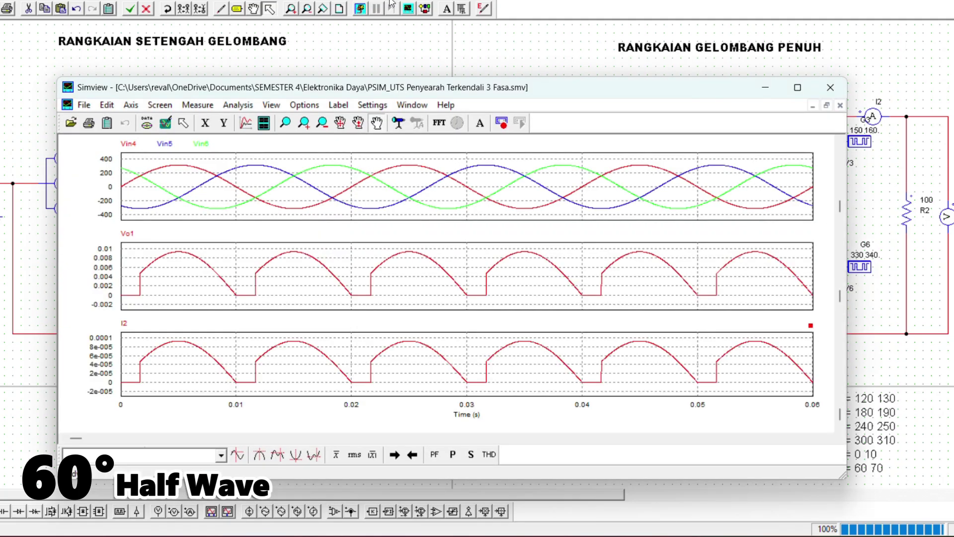
{"action": "left_click", "coordinate": [831, 87]}
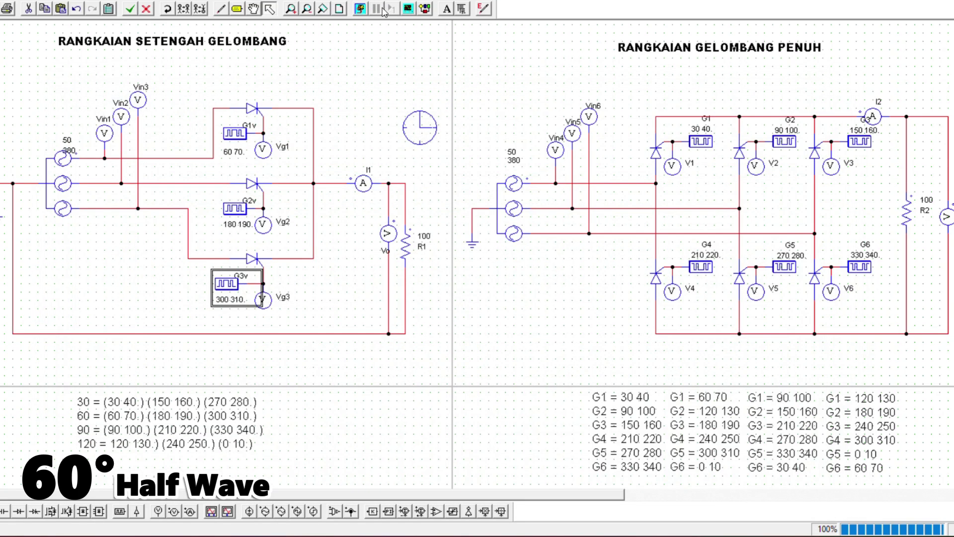
{"action": "left_click", "coordinate": [360, 8]}
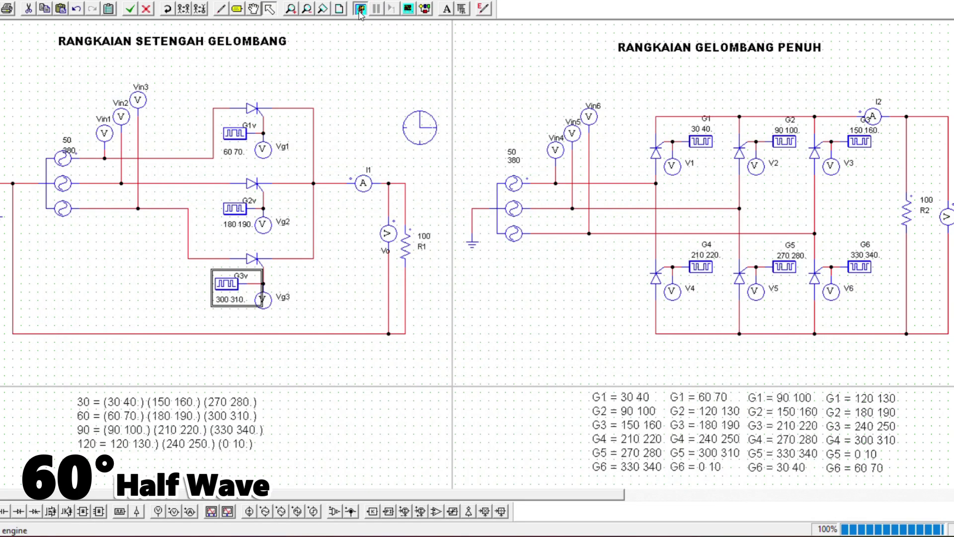
- Plot the half-wave input voltages Vin1, Vin2 and Vin3 together and maximize the graph window
{"action": "scroll", "coordinate": [347, 303], "scroll_direction": "down", "scroll_amount": 2}
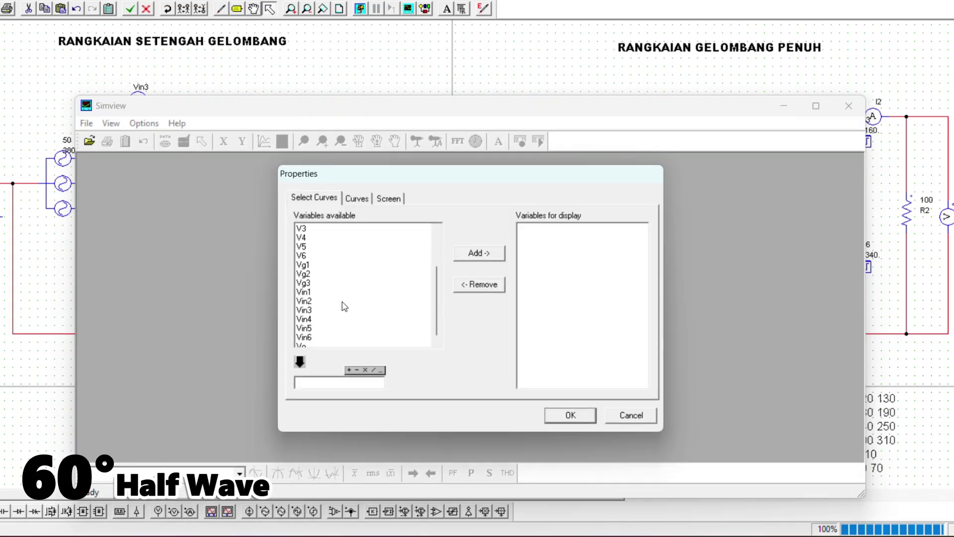
{"action": "left_click", "coordinate": [317, 275]}
{"action": "left_click", "coordinate": [315, 290]}
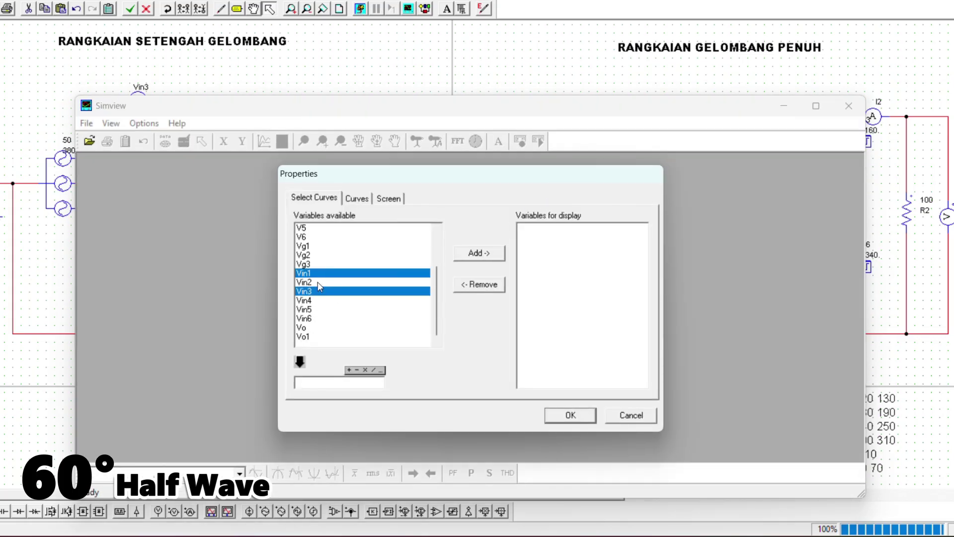
{"action": "left_click", "coordinate": [317, 283]}
{"action": "double_click", "coordinate": [317, 291]}
{"action": "left_click", "coordinate": [318, 292]}
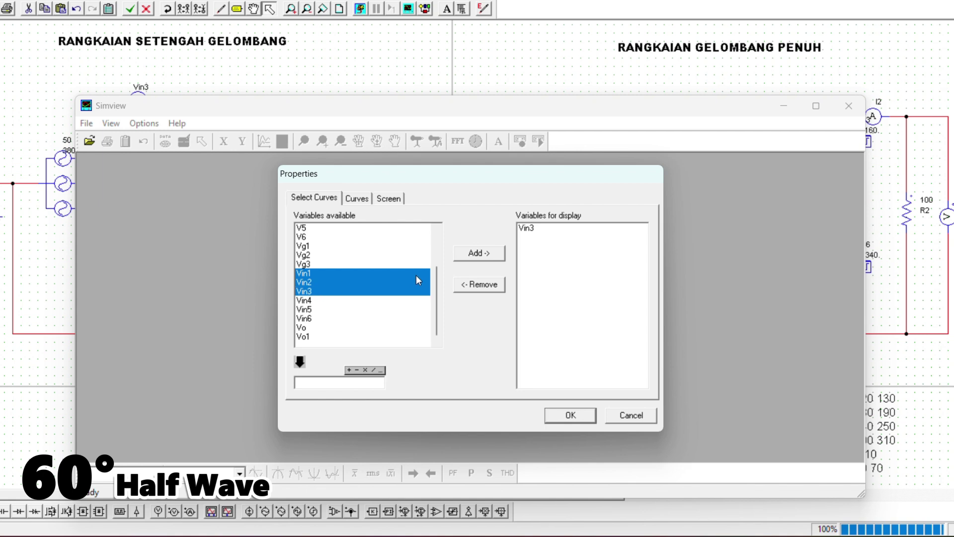
{"action": "left_click", "coordinate": [364, 290]}
{"action": "left_click", "coordinate": [382, 292]}
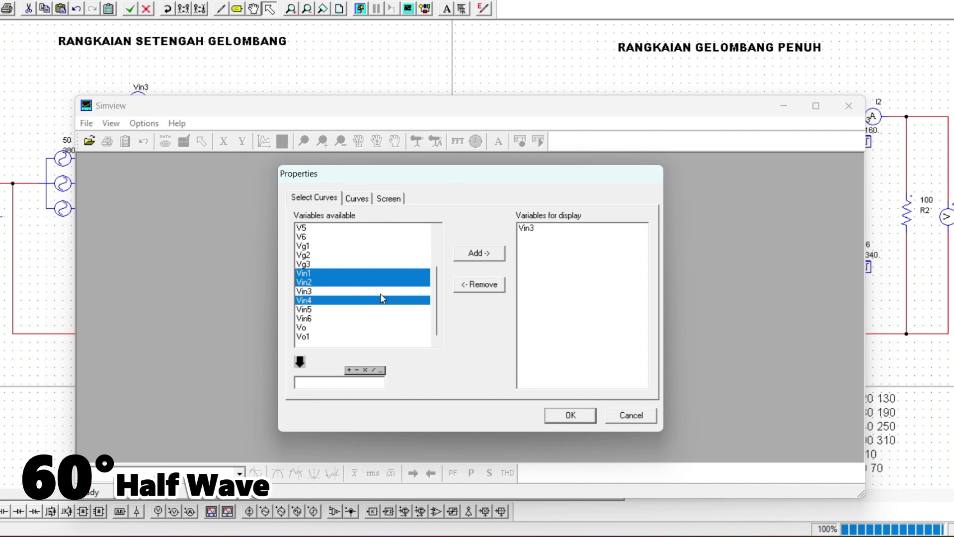
{"action": "left_click", "coordinate": [370, 293]}
{"action": "left_click", "coordinate": [368, 294]}
{"action": "left_click", "coordinate": [485, 253]}
{"action": "left_click", "coordinate": [574, 415]}
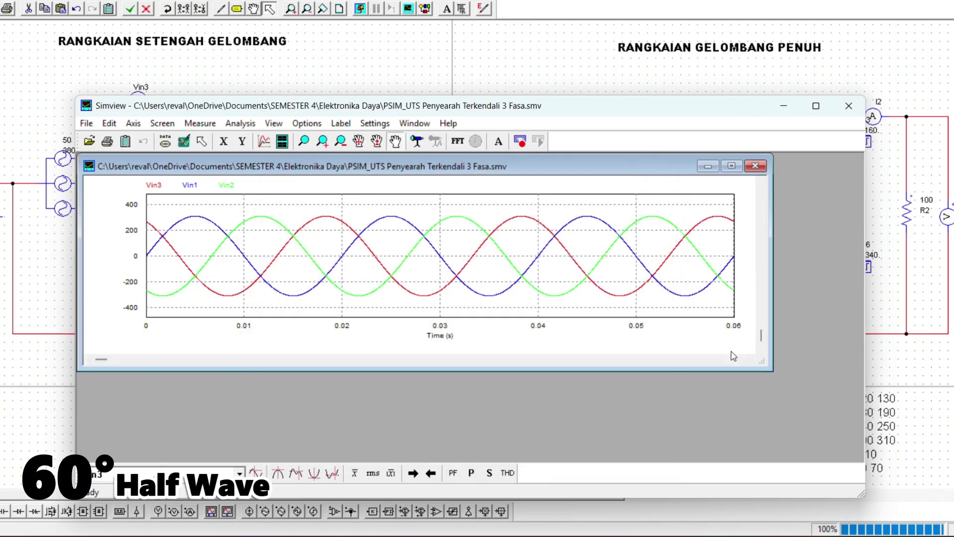
{"action": "left_click", "coordinate": [731, 166]}
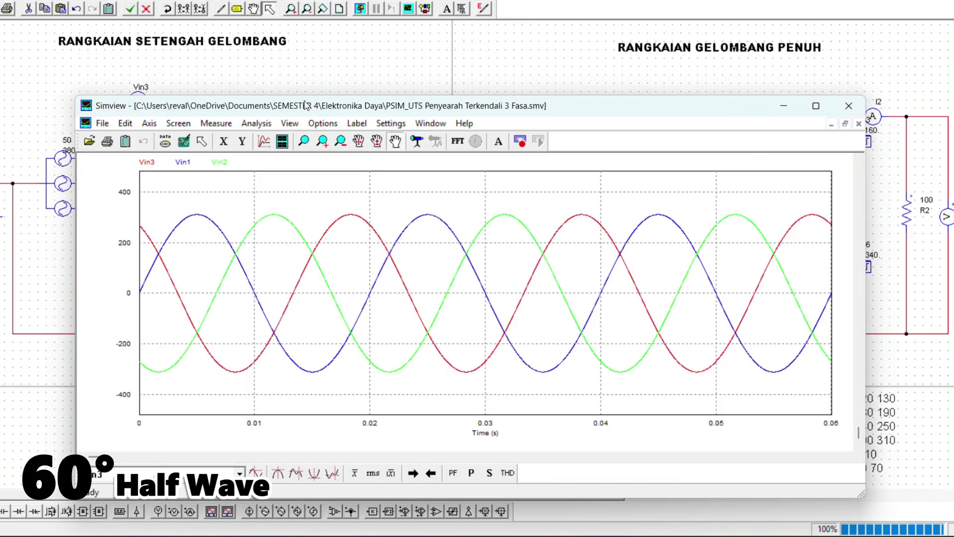
- Add a second graph screen showing the output voltage Vo for the 60° half-wave case
{"action": "left_click", "coordinate": [283, 144]}
{"action": "scroll", "coordinate": [311, 278], "scroll_direction": "down", "scroll_amount": 3}
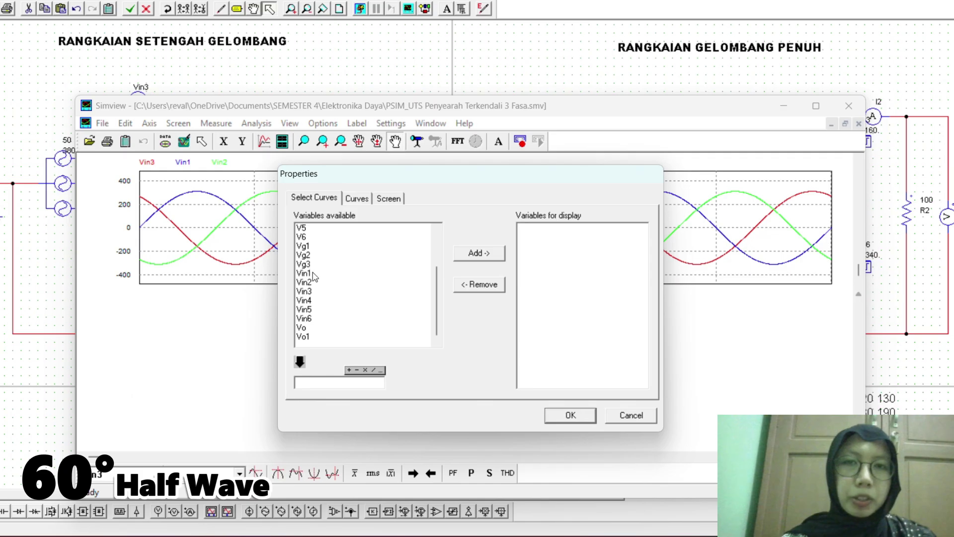
{"action": "left_click", "coordinate": [317, 328]}
{"action": "left_click", "coordinate": [502, 254]}
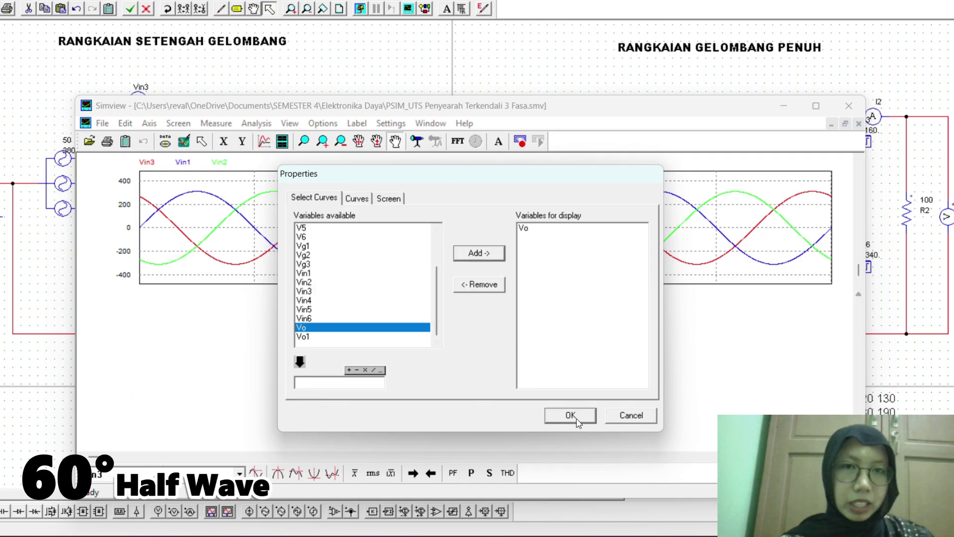
{"action": "left_click", "coordinate": [572, 416]}
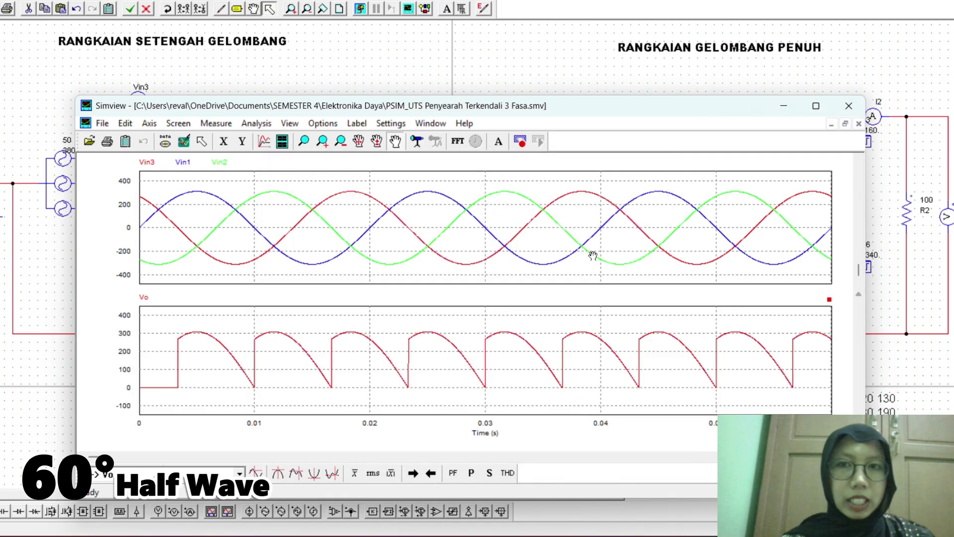
- Add a third graph screen showing the load current I1 for the 60° half-wave case
{"action": "left_click", "coordinate": [282, 142]}
{"action": "left_click", "coordinate": [318, 229]}
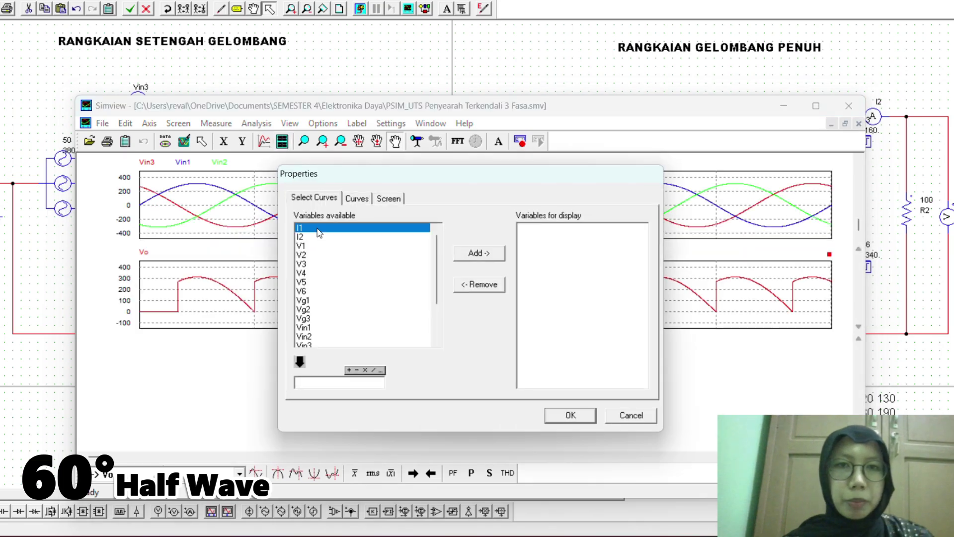
{"action": "left_click", "coordinate": [477, 255]}
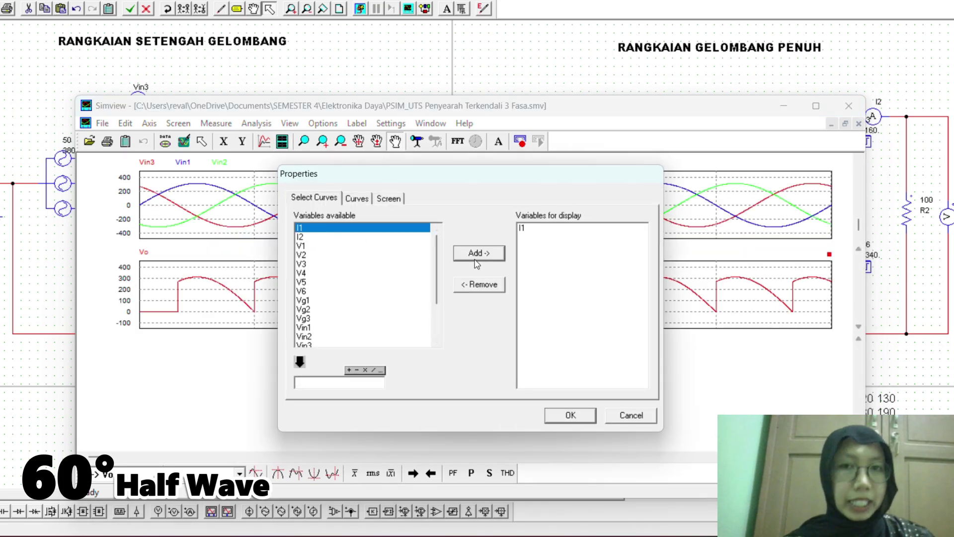
{"action": "left_click", "coordinate": [572, 416]}
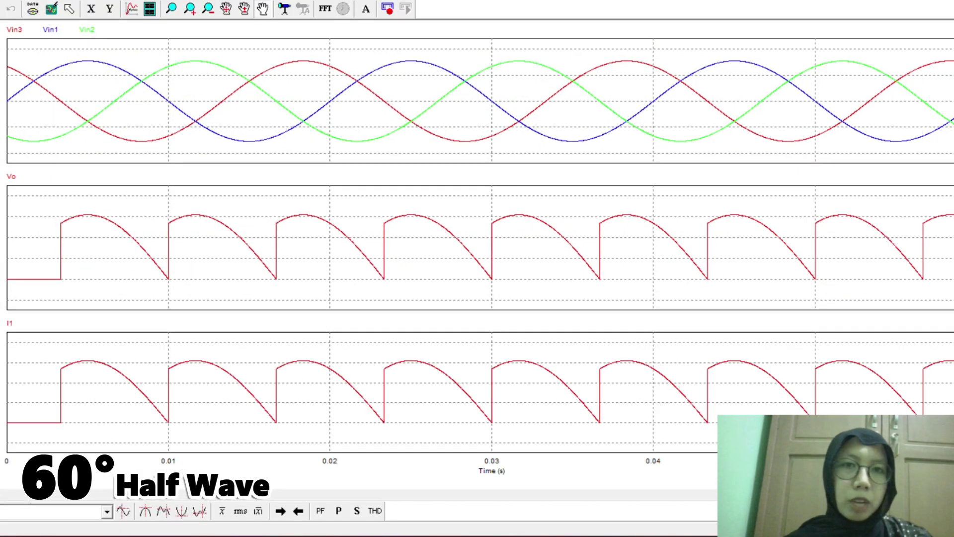
- Set the full-wave gating blocks' switching points to 60 70. for G1 and 120 130. for G2
{"action": "left_click_drag", "start_coordinate": [490, 379], "coordinate": [450, 387]}
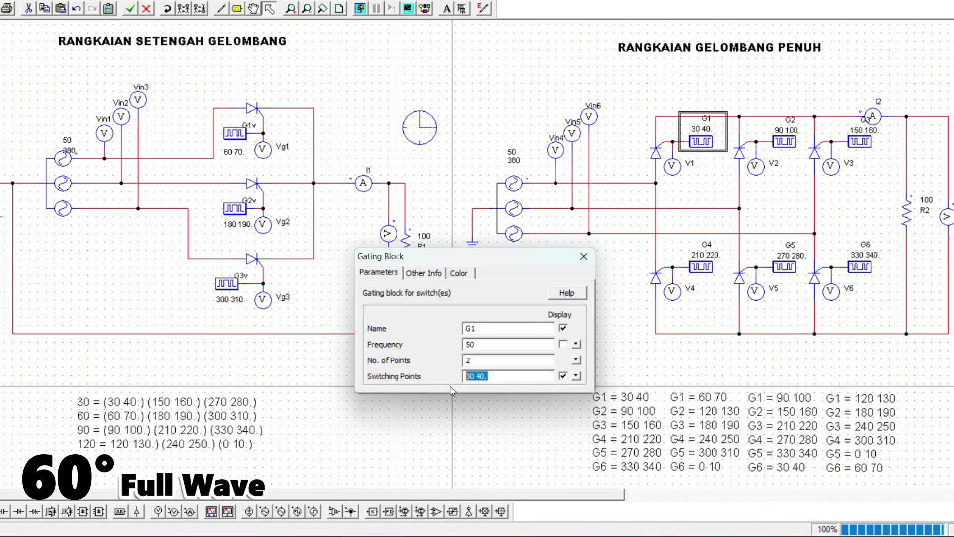
{"action": "type", "text": "60 70."}
{"action": "left_click", "coordinate": [776, 145]}
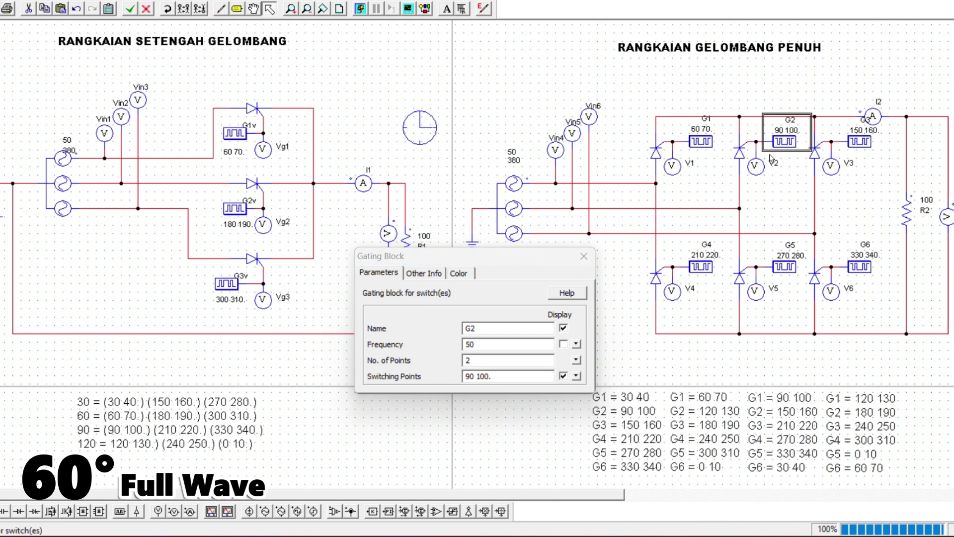
{"action": "left_click_drag", "start_coordinate": [507, 381], "coordinate": [388, 387]}
{"action": "type", "text": "12"}
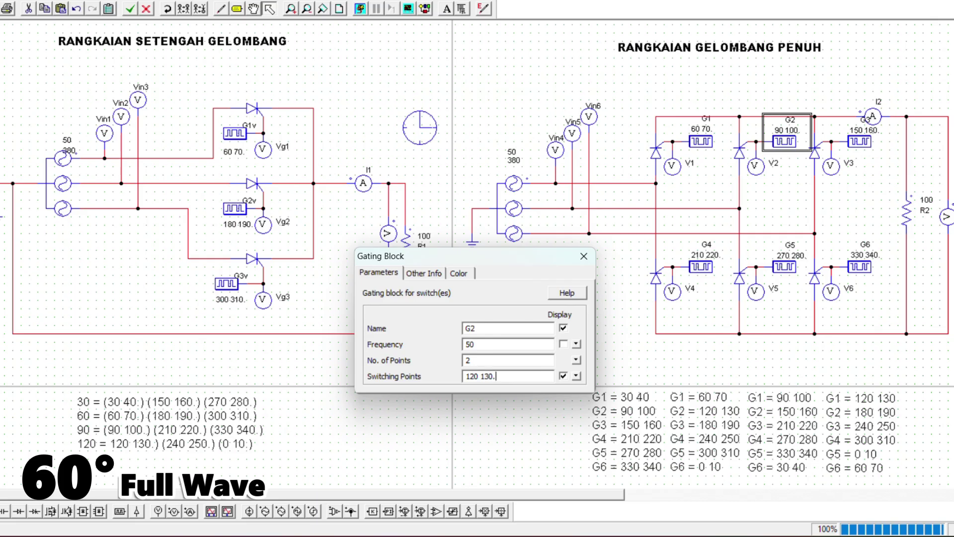
- Set the full-wave gating blocks' switching points to 180 190. for G3 and 240 250. for G4
{"action": "left_click", "coordinate": [876, 141]}
{"action": "left_click_drag", "start_coordinate": [522, 376], "coordinate": [433, 384]}
{"action": "type", "text": "1"}
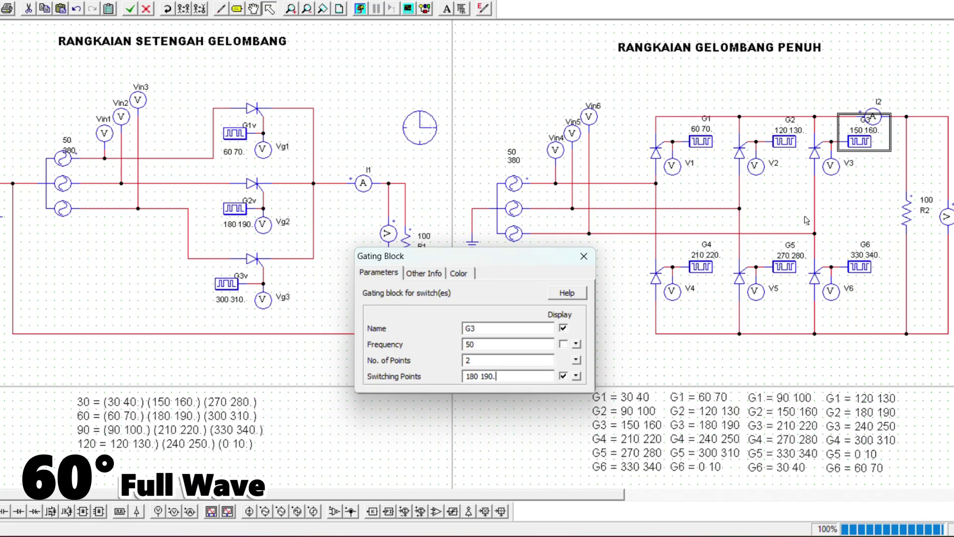
{"action": "left_click", "coordinate": [706, 271]}
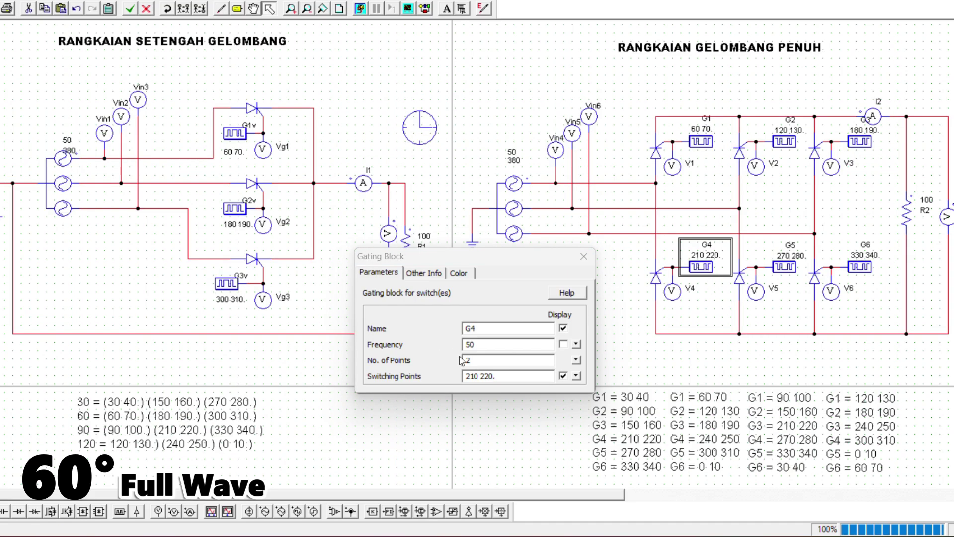
{"action": "left_click_drag", "start_coordinate": [512, 373], "coordinate": [432, 380]}
{"action": "type", "text": "2"}
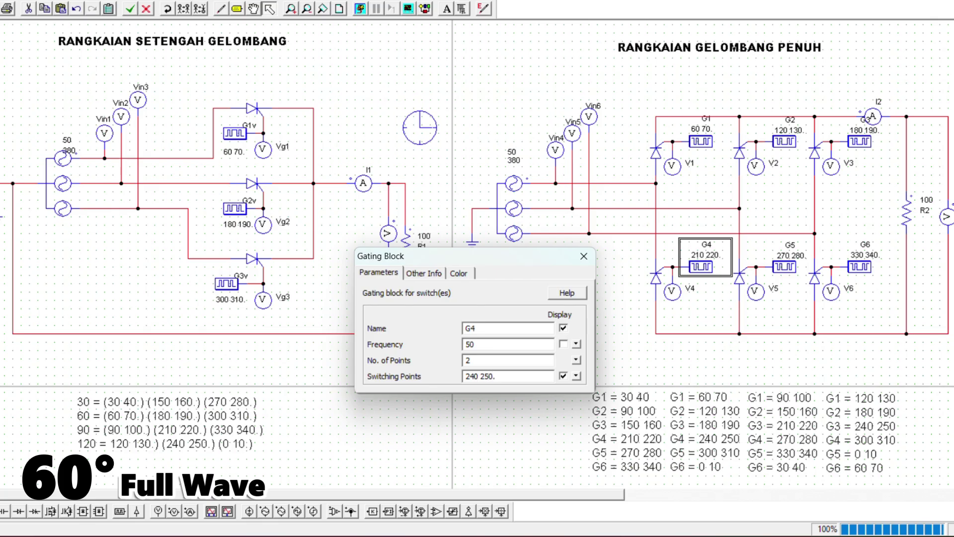
- Set the full-wave gating blocks' switching points to 300 310. for G5 and 0 10. for G6
{"action": "left_click", "coordinate": [790, 266]}
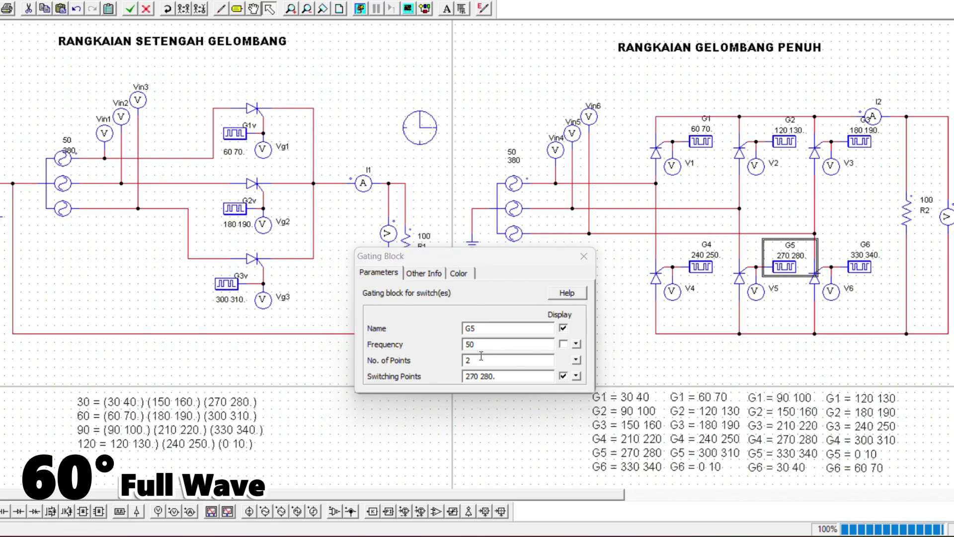
{"action": "left_click_drag", "start_coordinate": [500, 373], "coordinate": [449, 382]}
{"action": "type", "text": "300 310"}
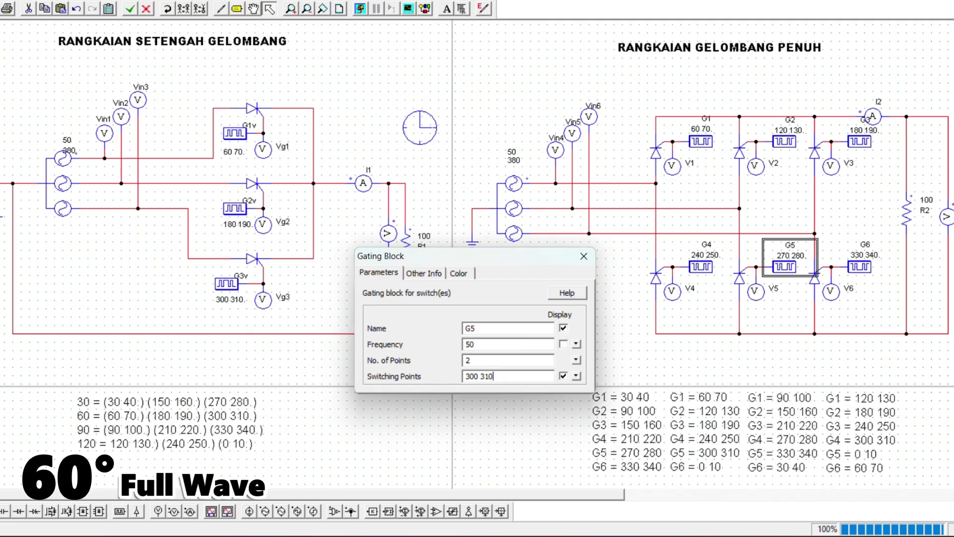
{"action": "type", "text": "."}
{"action": "left_click", "coordinate": [860, 264]}
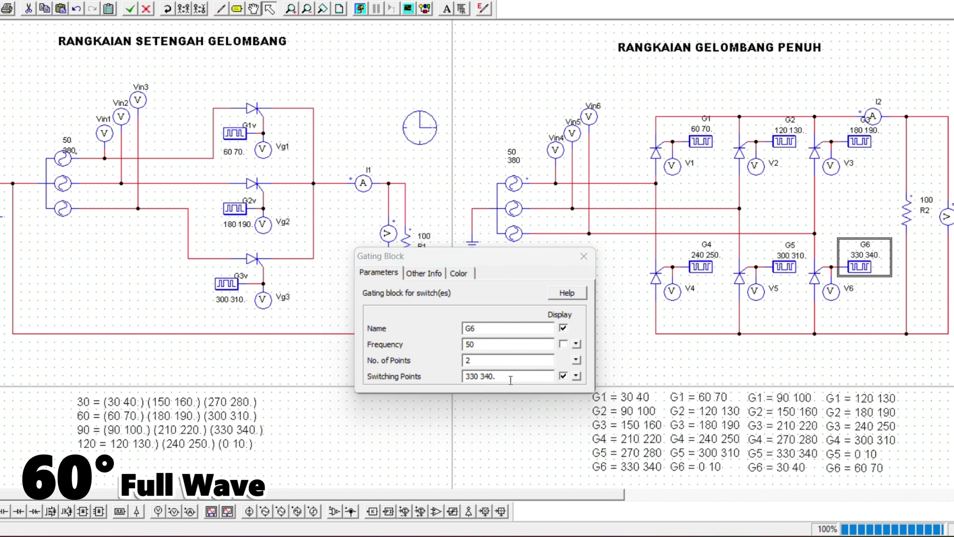
{"action": "left_click", "coordinate": [389, 377]}
{"action": "type", "text": "0 1"}
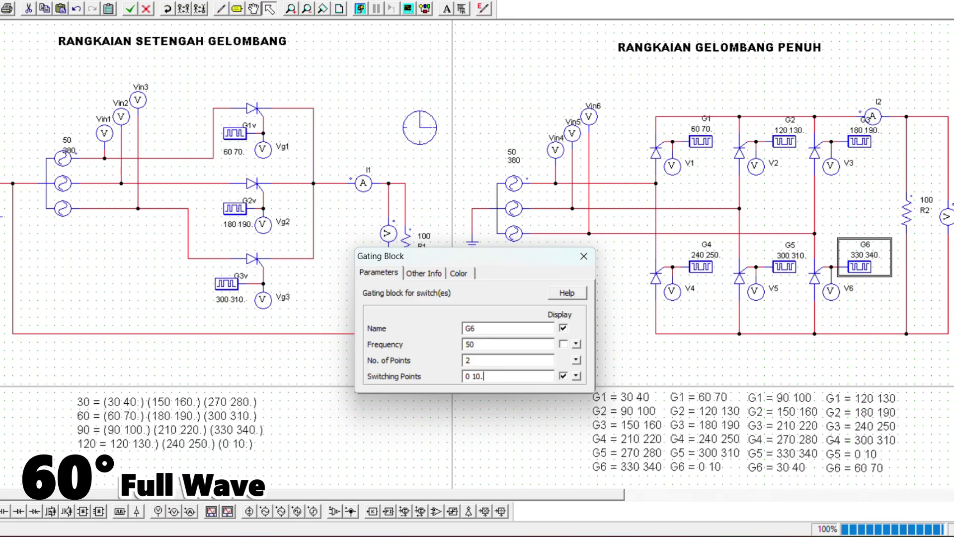
{"action": "left_click", "coordinate": [584, 256]}
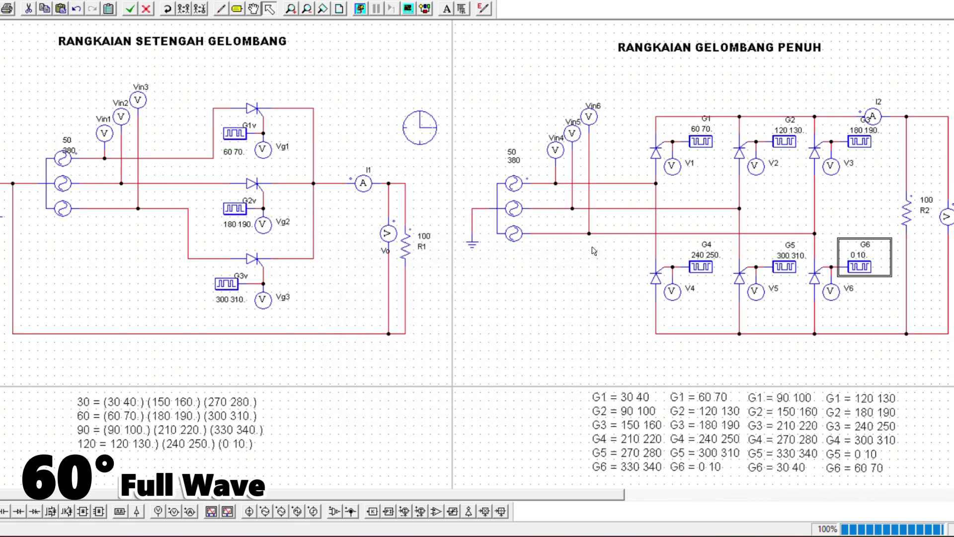
- Run the simulation and plot the full-wave input voltages Vin4, Vin5 and Vin6 for the 60° case
{"action": "left_click", "coordinate": [360, 8]}
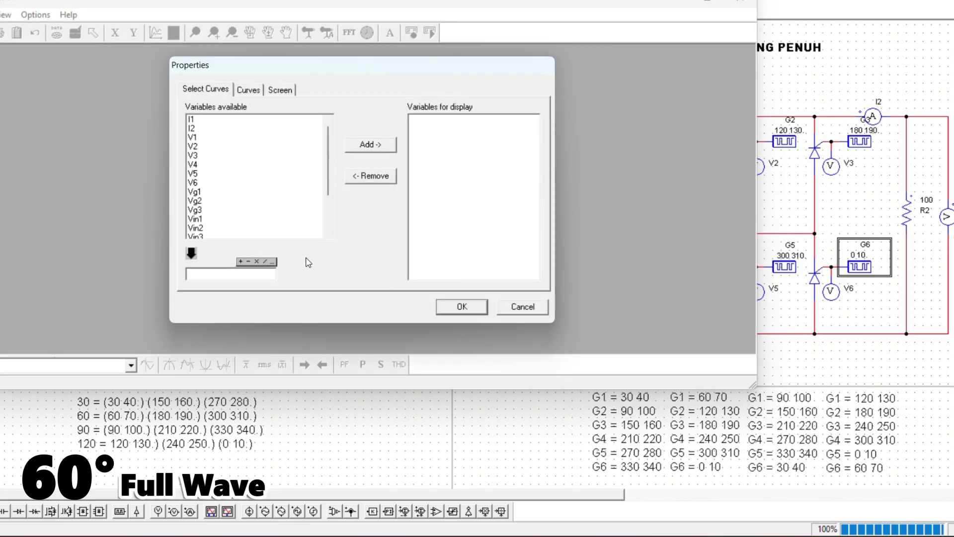
{"action": "scroll", "coordinate": [267, 205], "scroll_direction": "down", "scroll_amount": 2}
{"action": "left_click", "coordinate": [219, 199]}
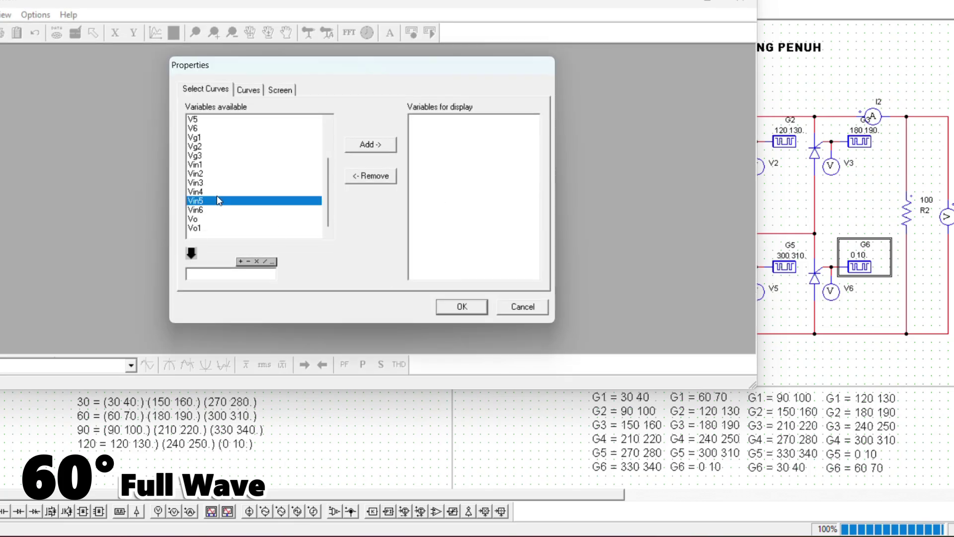
{"action": "left_click", "coordinate": [219, 192]}
{"action": "left_click", "coordinate": [220, 209]}
{"action": "left_click", "coordinate": [367, 145]}
{"action": "left_click", "coordinate": [464, 304]}
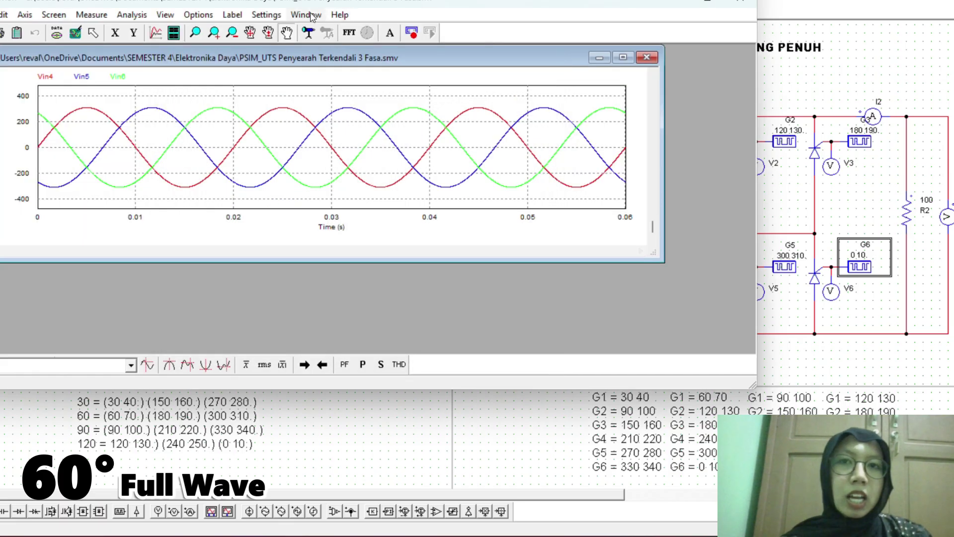
- Add a second graph screen showing the output voltage Vo1 for the 60° full-wave case
{"action": "left_click", "coordinate": [172, 34]}
{"action": "scroll", "coordinate": [202, 202], "scroll_direction": "down", "scroll_amount": 2}
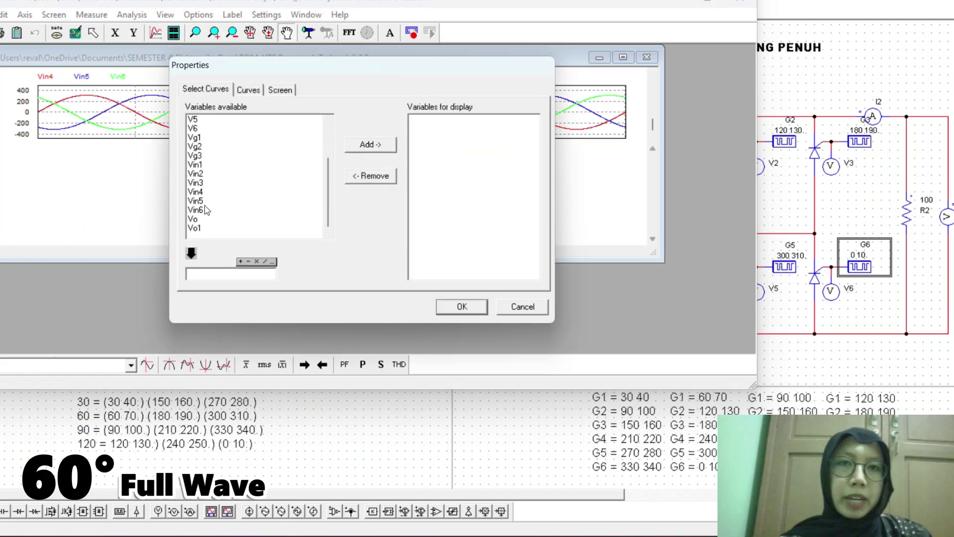
{"action": "left_click", "coordinate": [204, 228]}
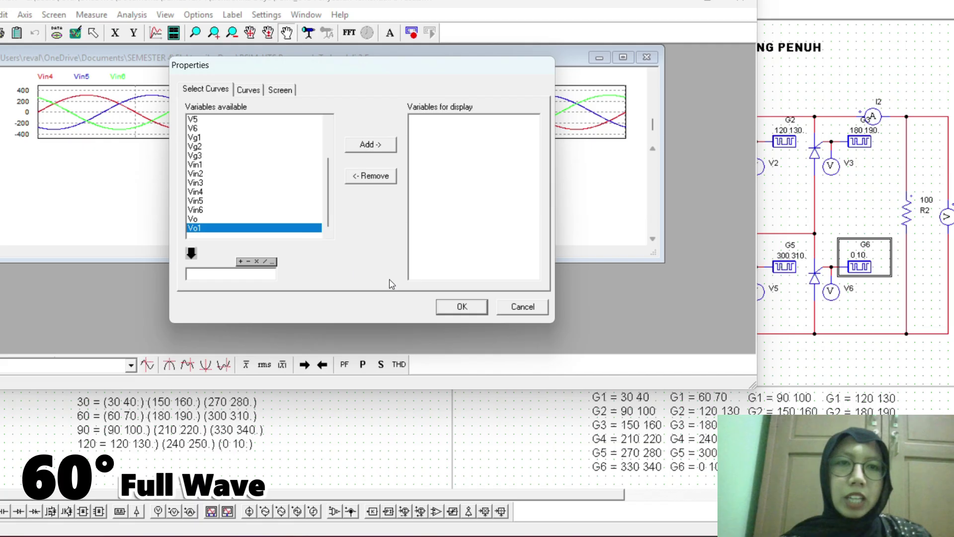
{"action": "left_click", "coordinate": [452, 307]}
- Add a third graph screen showing the load current I2 for the 60° full-wave case and maximize the graph
{"action": "left_click", "coordinate": [172, 33]}
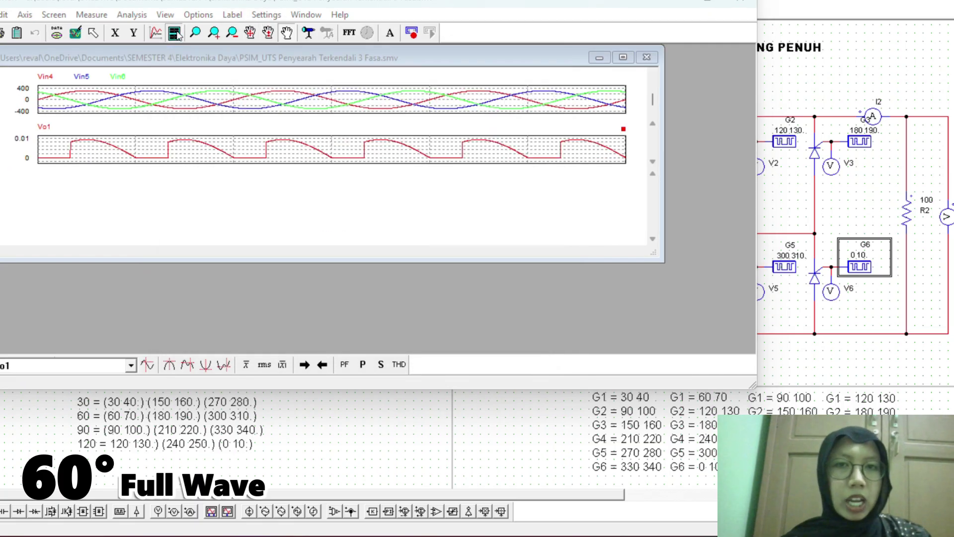
{"action": "left_click", "coordinate": [220, 129]}
{"action": "left_click", "coordinate": [368, 145]}
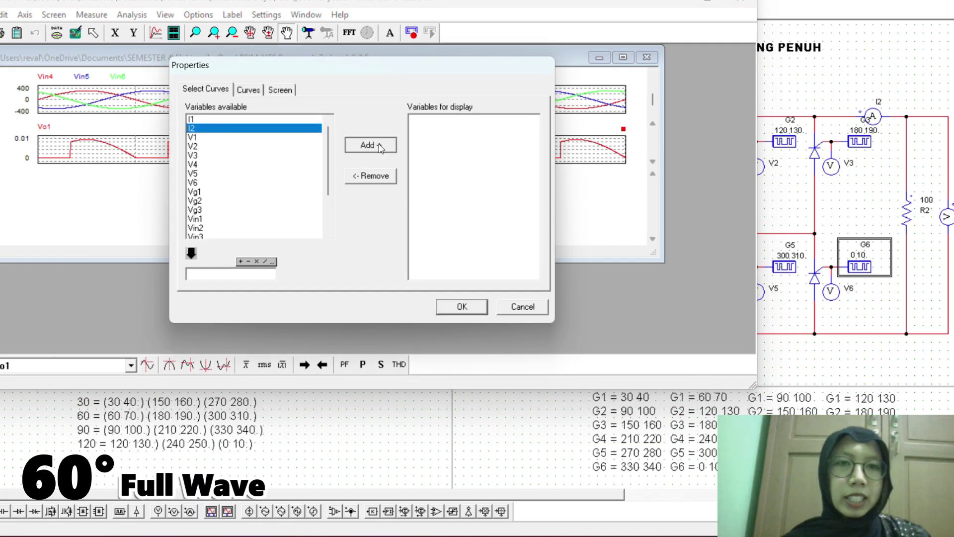
{"action": "left_click", "coordinate": [467, 308]}
{"action": "left_click", "coordinate": [623, 58]}
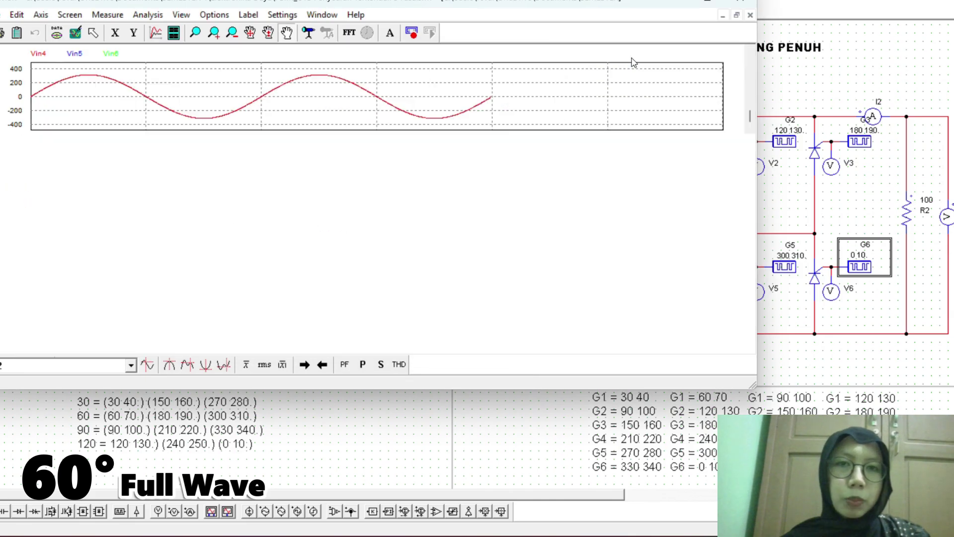
{"action": "left_click", "coordinate": [724, 2]}
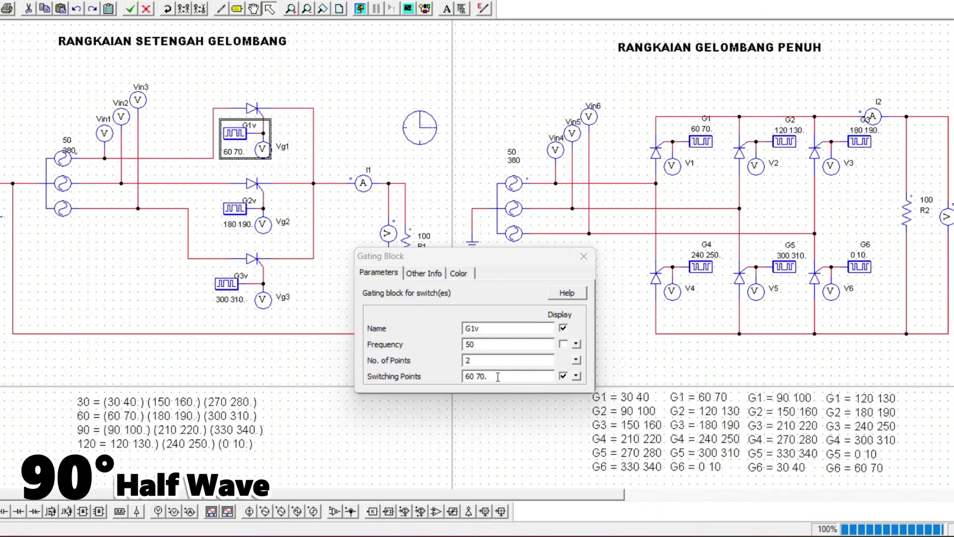
- Set the half-wave gating blocks' switching points to 90 100. for G1v and 210 220. for G2v
{"action": "left_click_drag", "start_coordinate": [498, 377], "coordinate": [459, 376]}
{"action": "type", "text": "90 100."}
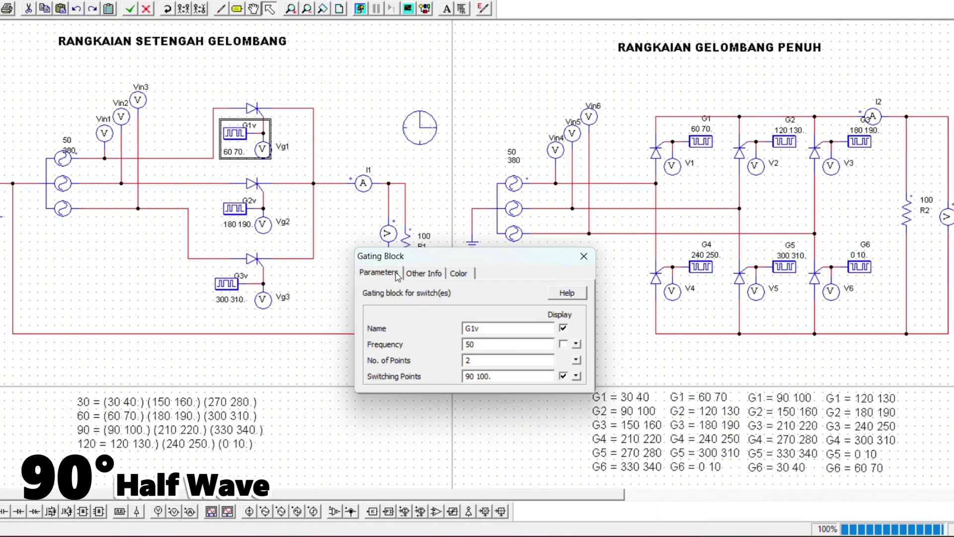
{"action": "left_click", "coordinate": [245, 230]}
{"action": "left_click", "coordinate": [423, 379]}
{"action": "type", "text": "21"}
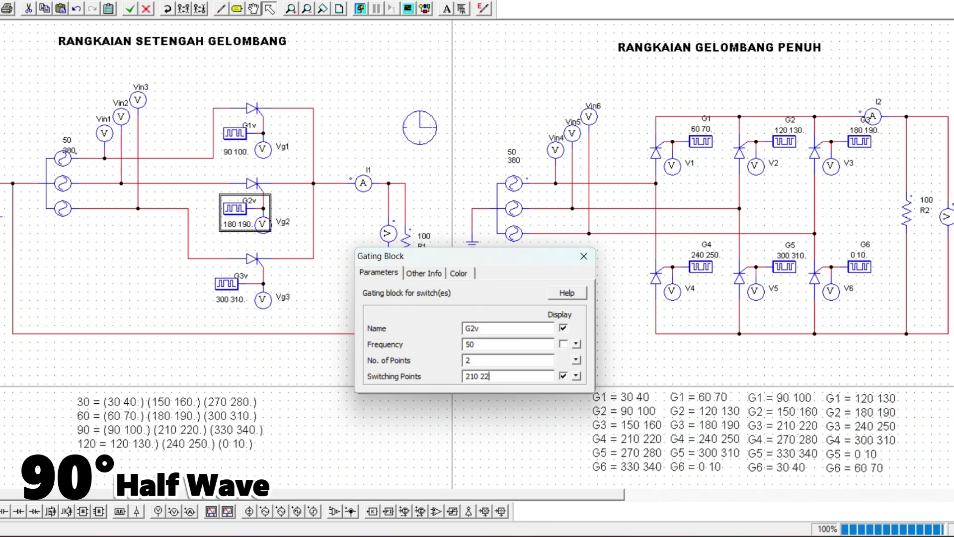
- Set the half-wave gating block G3v's switching points to 330 340
{"action": "left_click", "coordinate": [227, 286]}
{"action": "left_click", "coordinate": [512, 378]}
{"action": "left_click_drag", "start_coordinate": [512, 378], "coordinate": [415, 378]}
{"action": "type", "text": "330 34"}
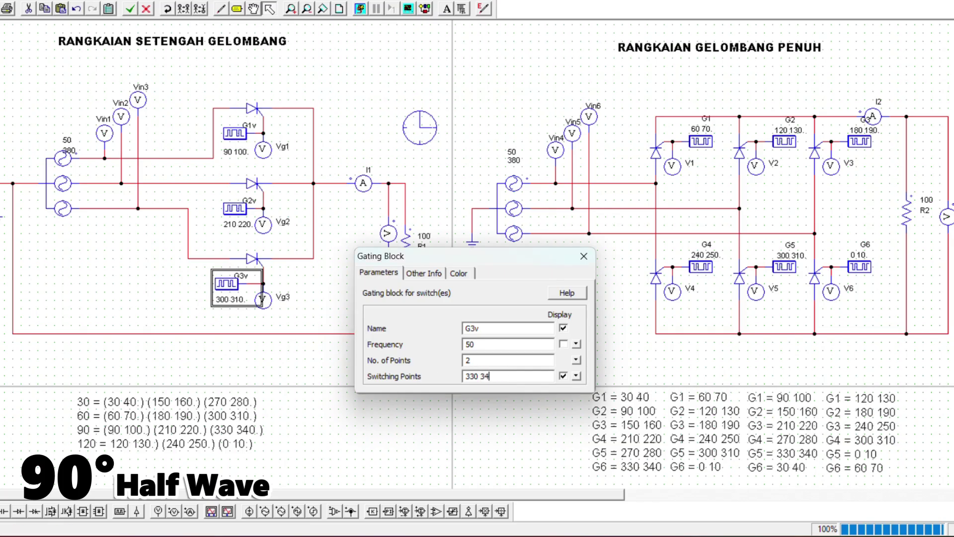
{"action": "type", "text": "0."}
{"action": "left_click", "coordinate": [584, 256]}
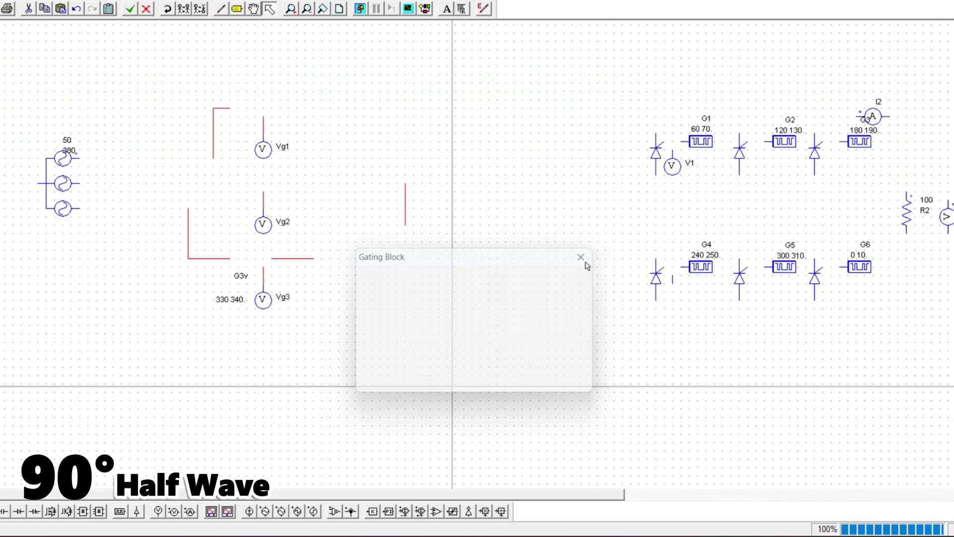
- Run the simulation and plot the half-wave input voltages Vin1, Vin2 and Vin3 for the 90° case
{"action": "left_click", "coordinate": [359, 6]}
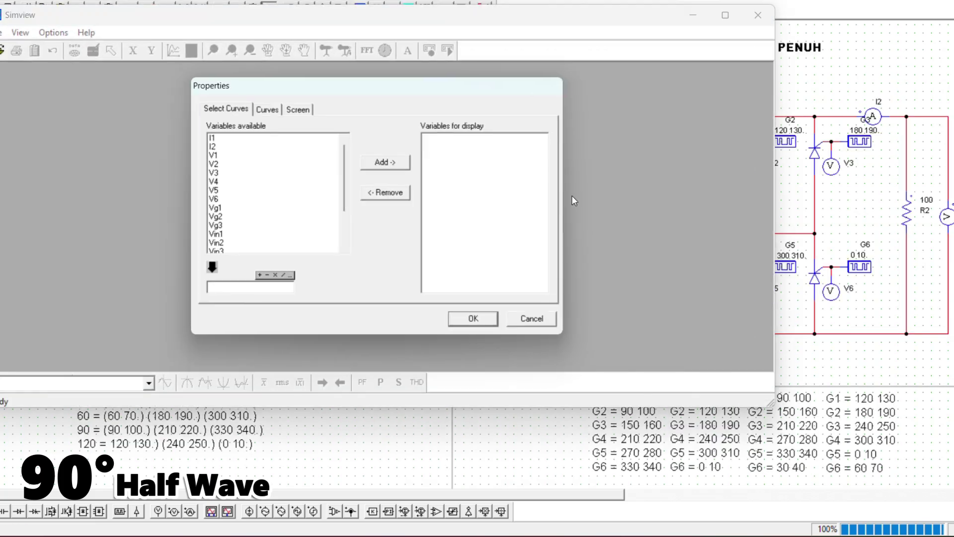
{"action": "scroll", "coordinate": [249, 204], "scroll_direction": "down", "scroll_amount": 1}
{"action": "left_click_drag", "start_coordinate": [231, 209], "coordinate": [229, 229]}
{"action": "left_click", "coordinate": [387, 162]}
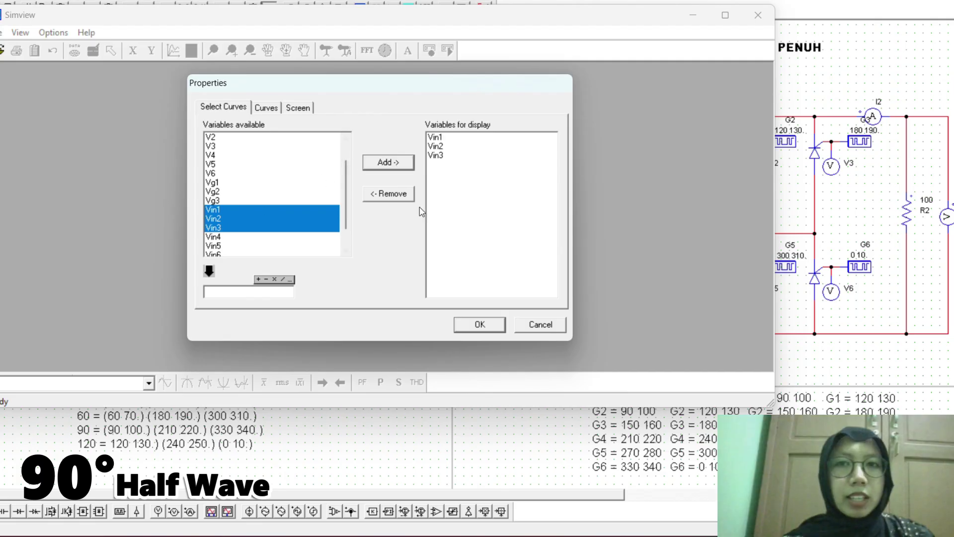
{"action": "left_click", "coordinate": [479, 324]}
- Add a second graph screen showing the output voltage Vo for the 90° half-wave case
{"action": "left_click", "coordinate": [192, 51]}
{"action": "scroll", "coordinate": [248, 206], "scroll_direction": "down", "scroll_amount": 5}
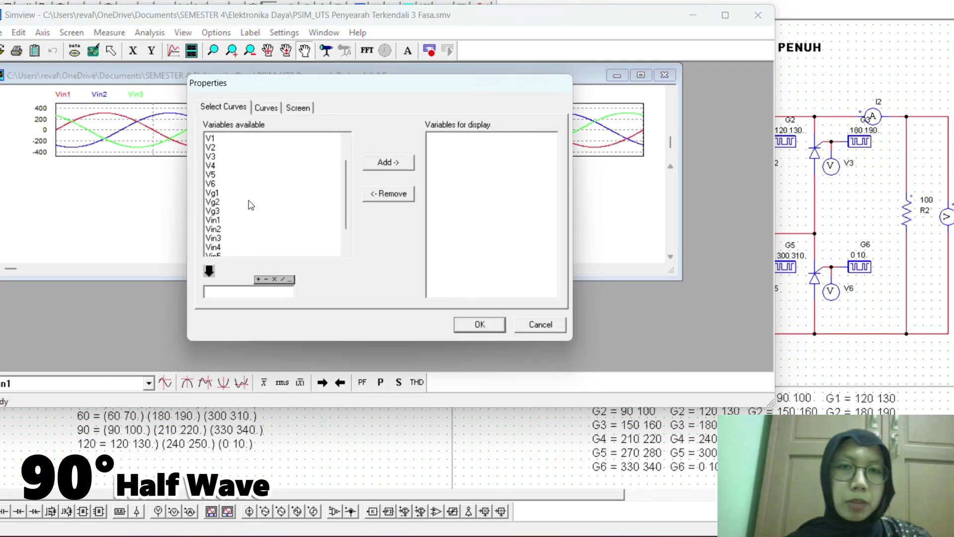
{"action": "left_click", "coordinate": [234, 237]}
{"action": "left_click", "coordinate": [373, 164]}
{"action": "left_click", "coordinate": [481, 325]}
- Add a third graph screen showing the load current I1 for the 90° half-wave case and maximize the graph
{"action": "left_click", "coordinate": [192, 50]}
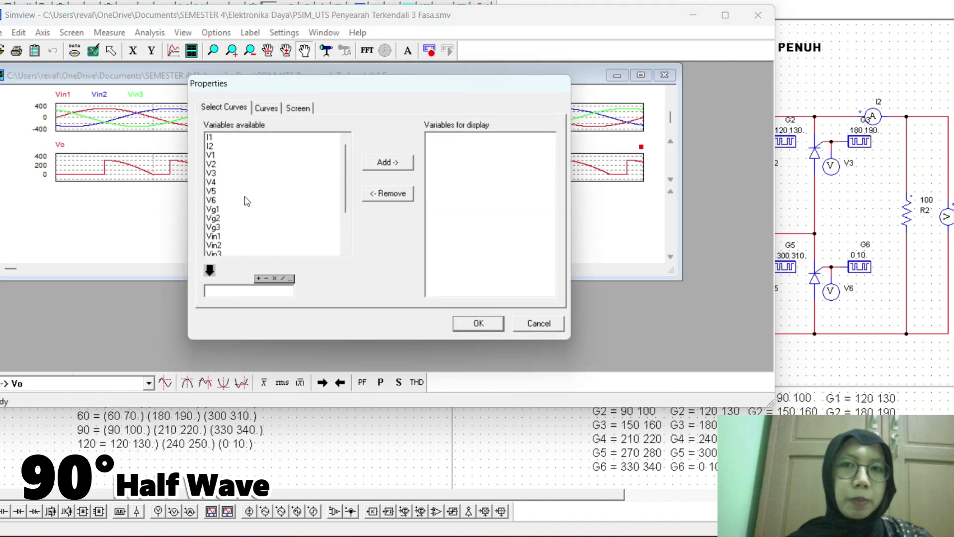
{"action": "left_click", "coordinate": [241, 137]}
{"action": "left_click", "coordinate": [388, 163]}
{"action": "left_click", "coordinate": [480, 325]}
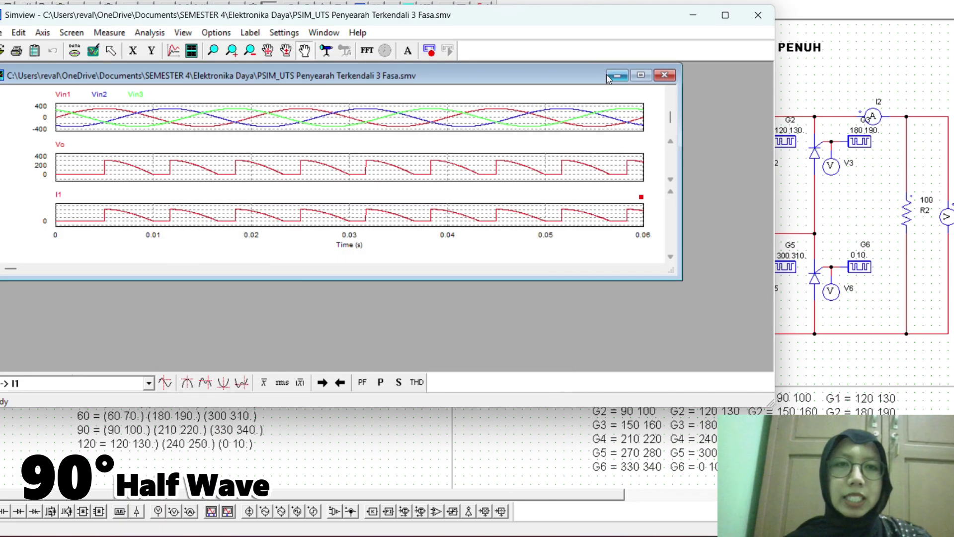
{"action": "left_click", "coordinate": [641, 75]}
{"action": "left_click", "coordinate": [727, 17]}
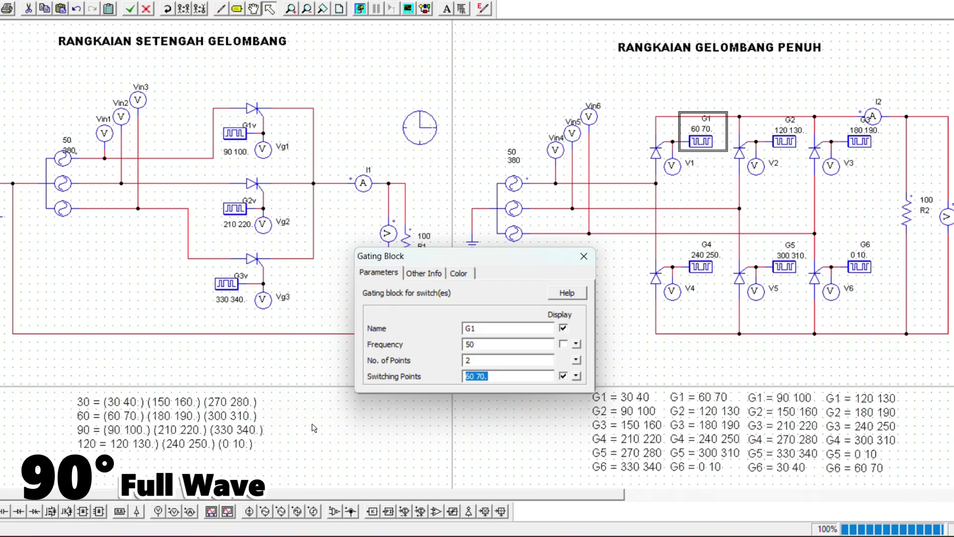
- Set the full-wave gating blocks' switching points to 90 100. for G1 and 150 160. for G2
{"action": "type", "text": "90 100."}
{"action": "left_click", "coordinate": [790, 138]}
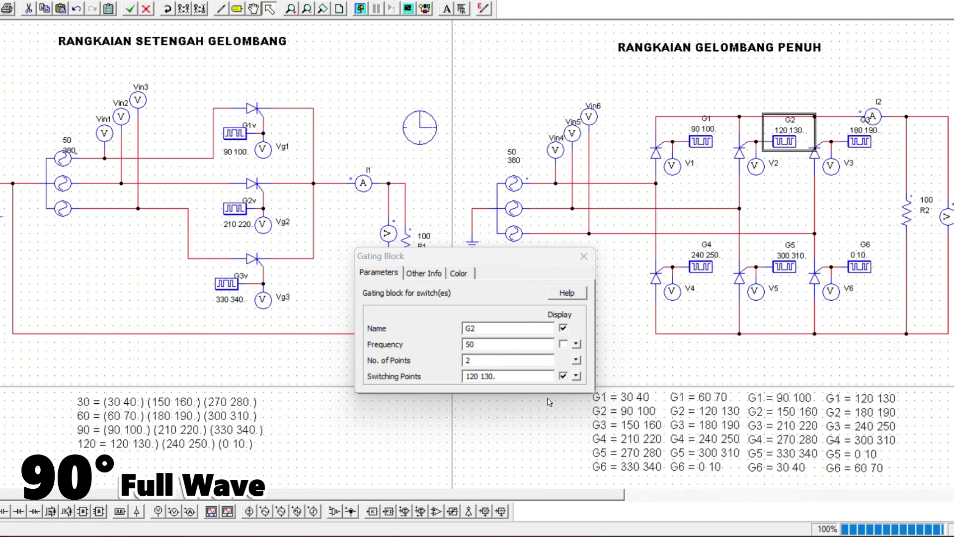
{"action": "left_click", "coordinate": [530, 378]}
{"action": "type", "text": "1"}
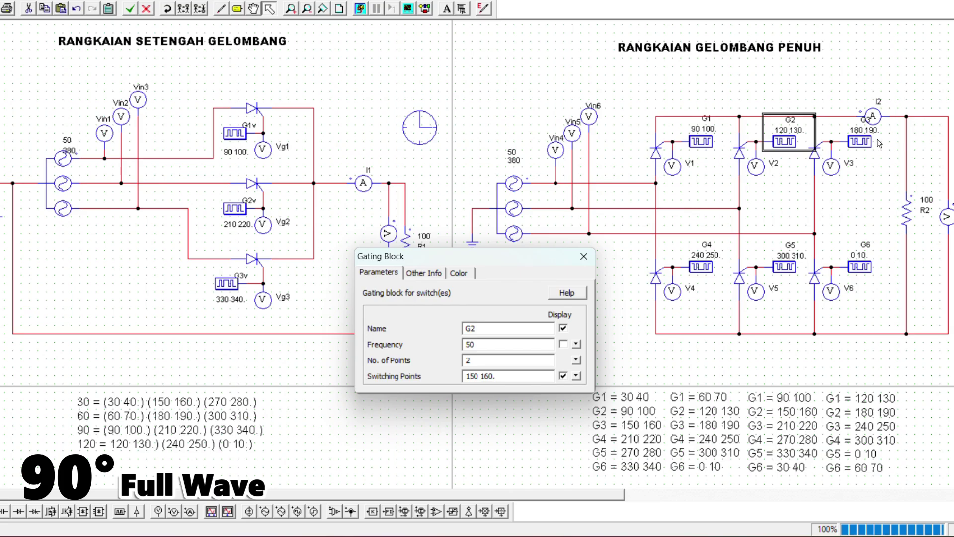
- Set the full-wave gating blocks' switching points to 210 220. for G3 and 270 280. for G4
{"action": "left_click", "coordinate": [850, 141]}
{"action": "left_click", "coordinate": [530, 377]}
{"action": "type", "text": "210 220."}
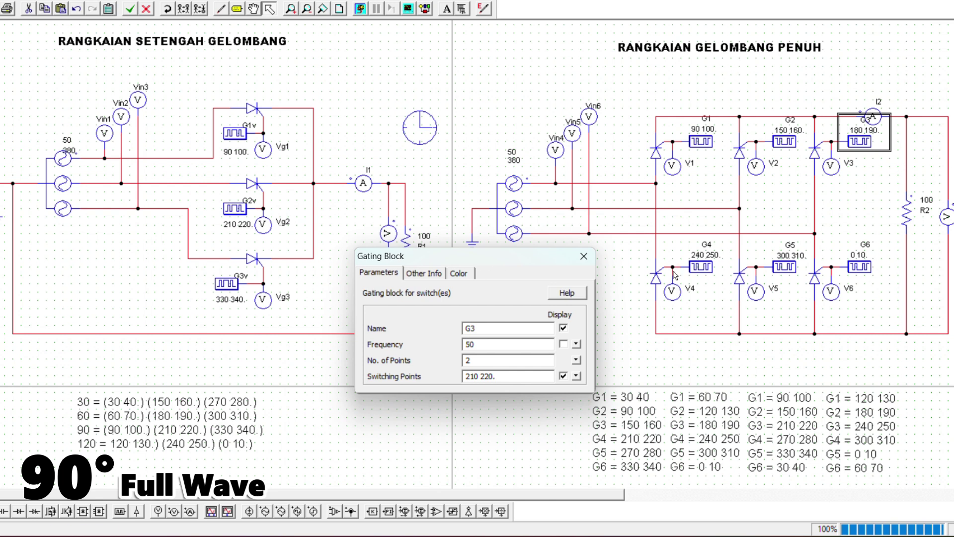
{"action": "left_click", "coordinate": [700, 269]}
{"action": "left_click_drag", "start_coordinate": [520, 373], "coordinate": [435, 393]}
{"action": "type", "text": "2"}
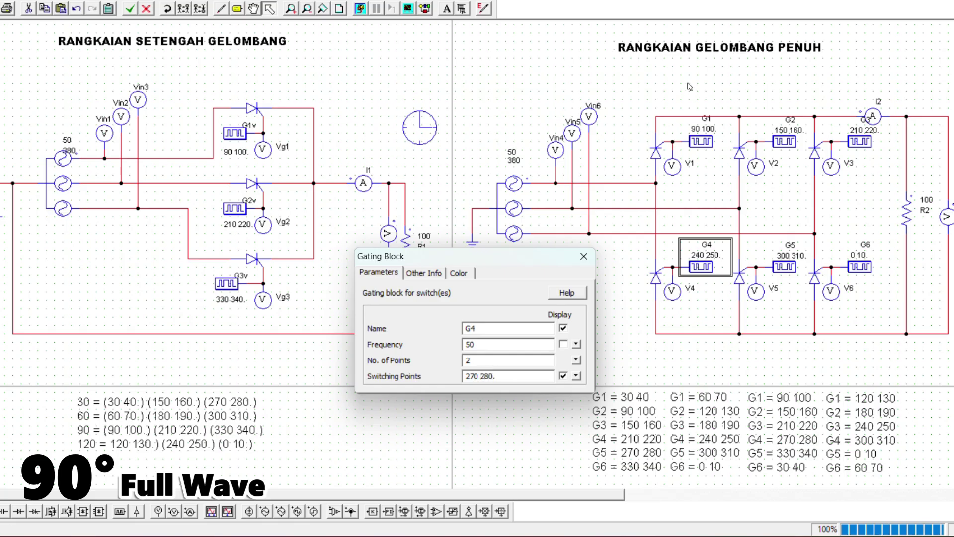
- Set the full-wave gating blocks' switching points to 330 340. for G5 and 30 40 for G6
{"action": "left_click", "coordinate": [782, 268]}
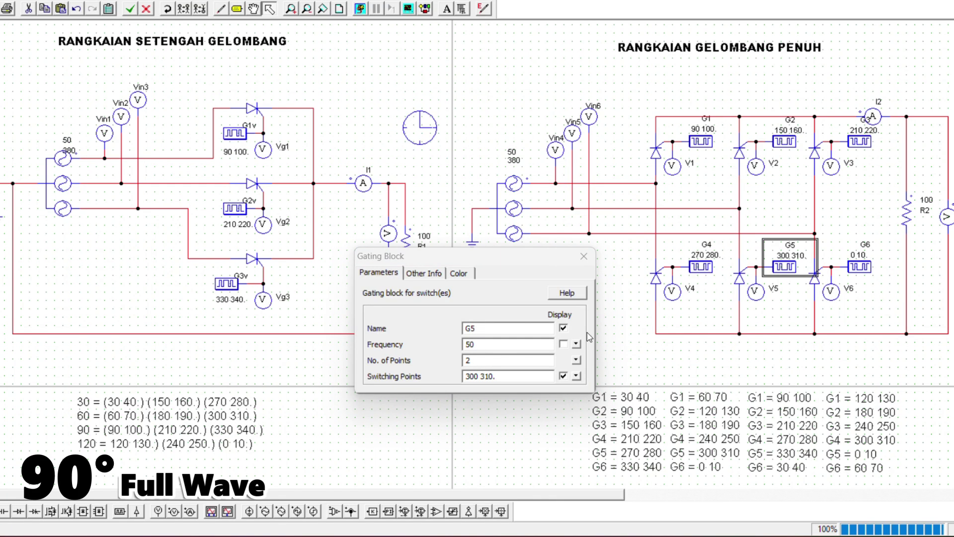
{"action": "left_click_drag", "start_coordinate": [497, 374], "coordinate": [448, 382]}
{"action": "type", "text": "33"}
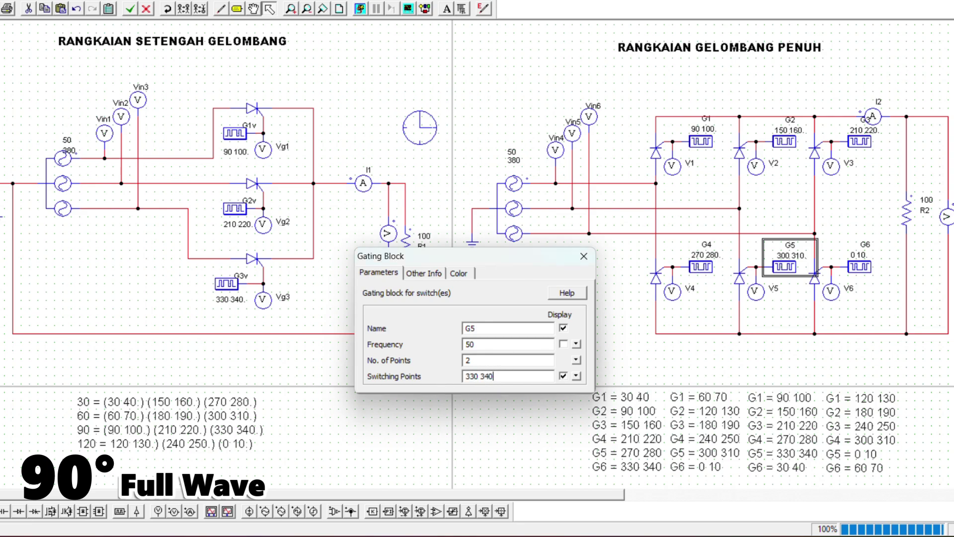
{"action": "left_click", "coordinate": [860, 268]}
{"action": "left_click_drag", "start_coordinate": [485, 374], "coordinate": [412, 391]}
{"action": "type", "text": "30 40"}
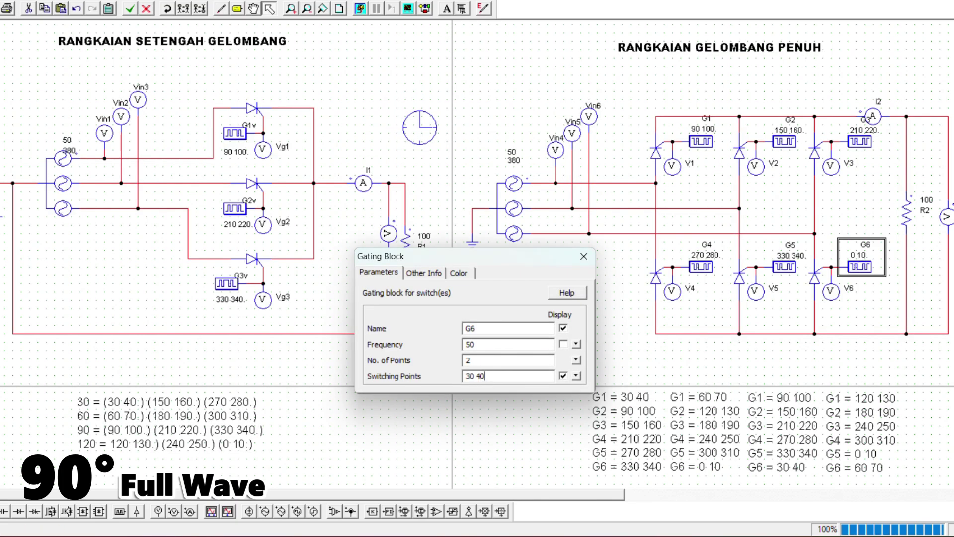
{"action": "left_click", "coordinate": [584, 256]}
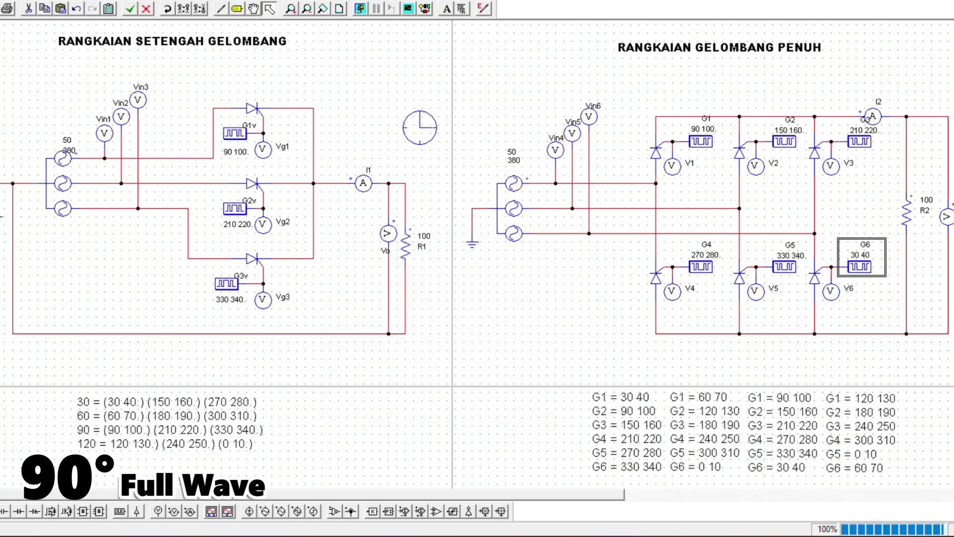
- Run the simulation and plot the full-wave input voltages Vin4, Vin5 and Vin6 for the 90° case
{"action": "left_click", "coordinate": [359, 11]}
{"action": "scroll", "coordinate": [332, 268], "scroll_direction": "down", "scroll_amount": 2}
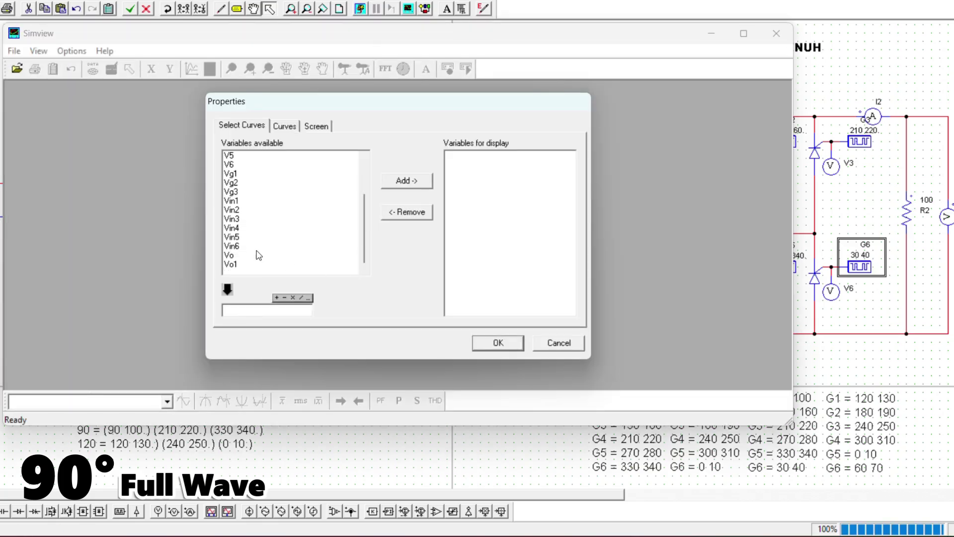
{"action": "left_click", "coordinate": [253, 230]}
{"action": "left_click", "coordinate": [254, 246], "text": "shift"}
{"action": "left_click", "coordinate": [414, 180]}
{"action": "left_click", "coordinate": [497, 342]}
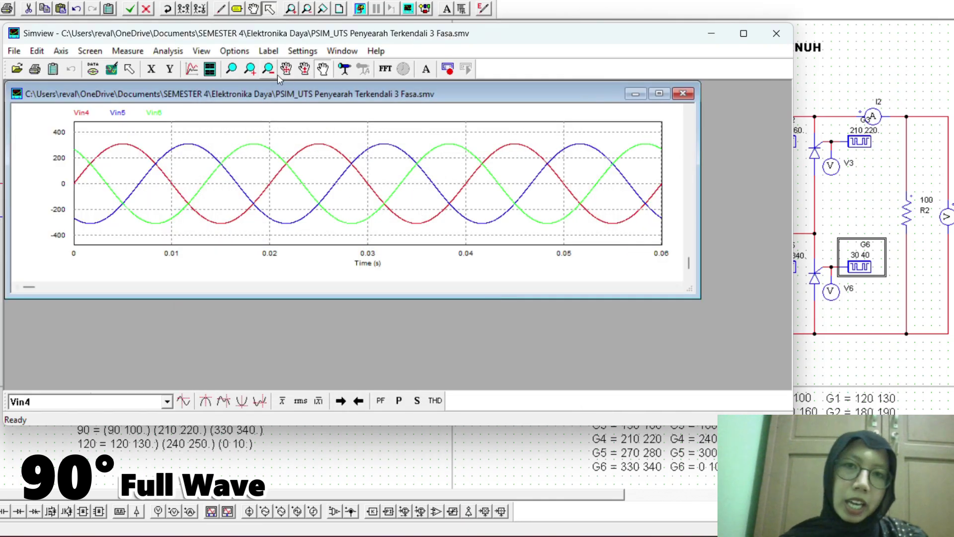
- Add a separate plot of the full-wave output voltage Vo1 below the input voltages for the 90° case
{"action": "left_click", "coordinate": [210, 70]}
{"action": "scroll", "coordinate": [288, 262], "scroll_direction": "down", "scroll_amount": 3}
{"action": "left_click", "coordinate": [270, 263]}
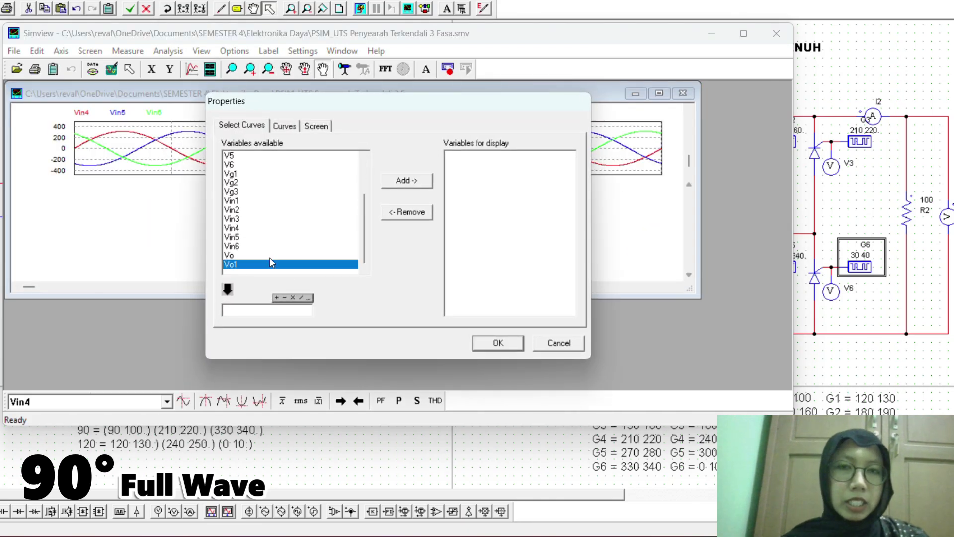
{"action": "left_click", "coordinate": [410, 183]}
{"action": "left_click", "coordinate": [494, 343]}
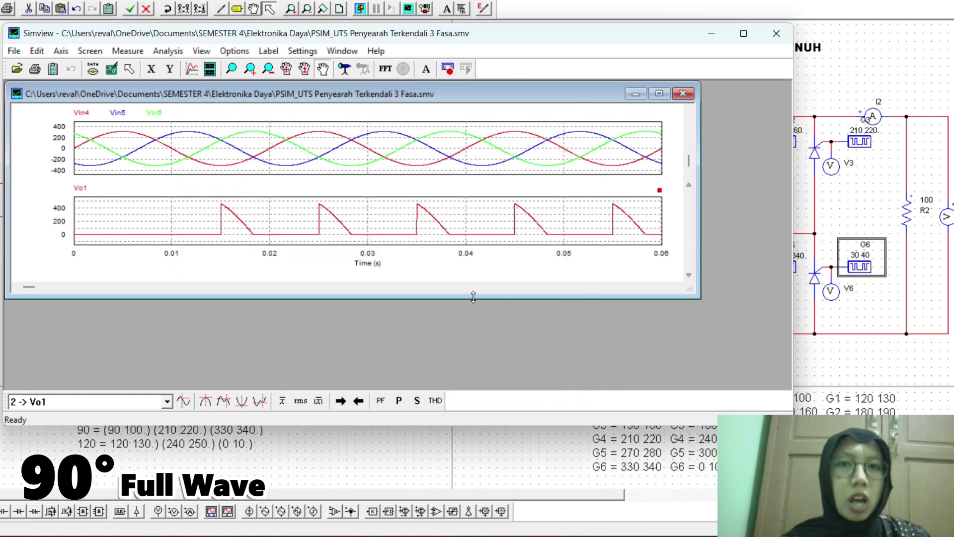
- Add a separate plot of the full-wave load current I2 for the 90° case and maximize the waveform display
{"action": "left_click", "coordinate": [209, 69]}
{"action": "left_click", "coordinate": [248, 166]}
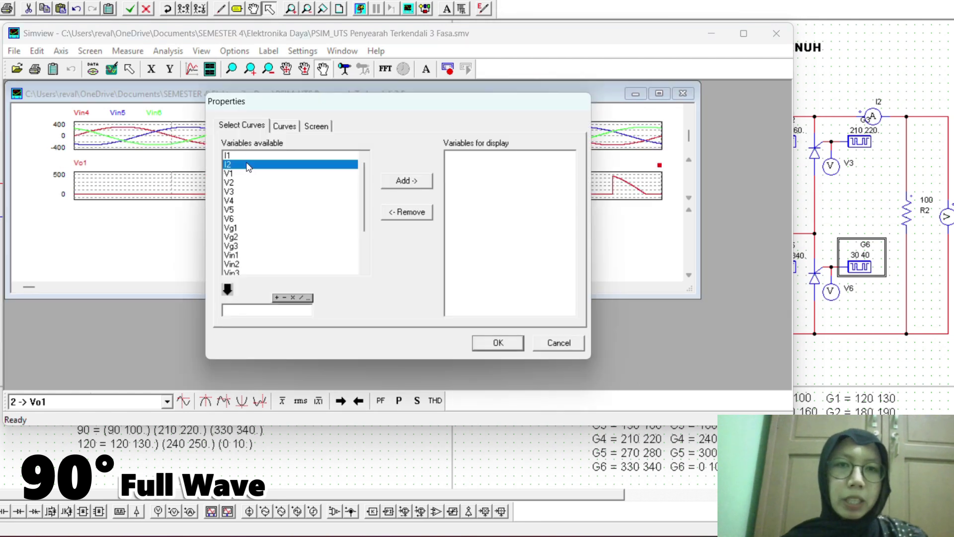
{"action": "left_click", "coordinate": [407, 179]}
{"action": "left_click", "coordinate": [497, 343]}
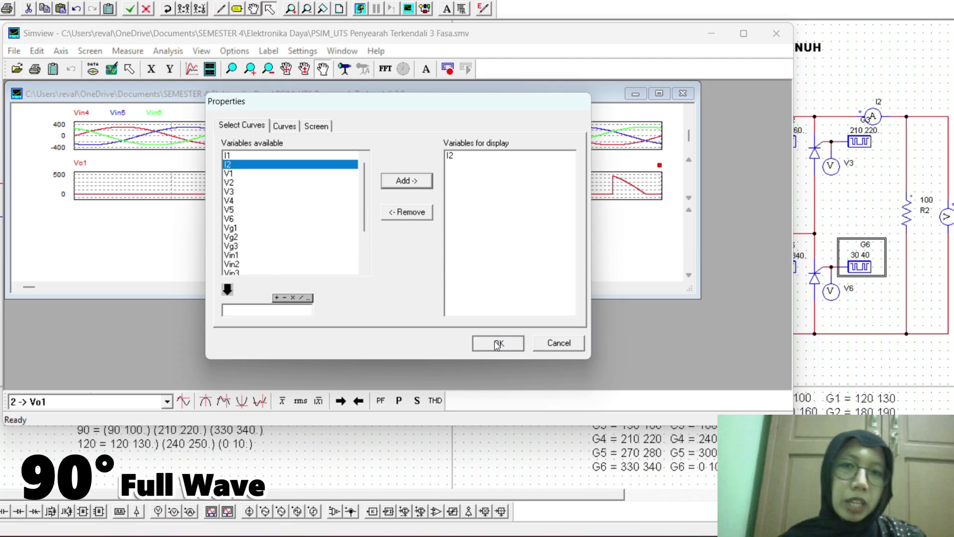
{"action": "left_click", "coordinate": [744, 33]}
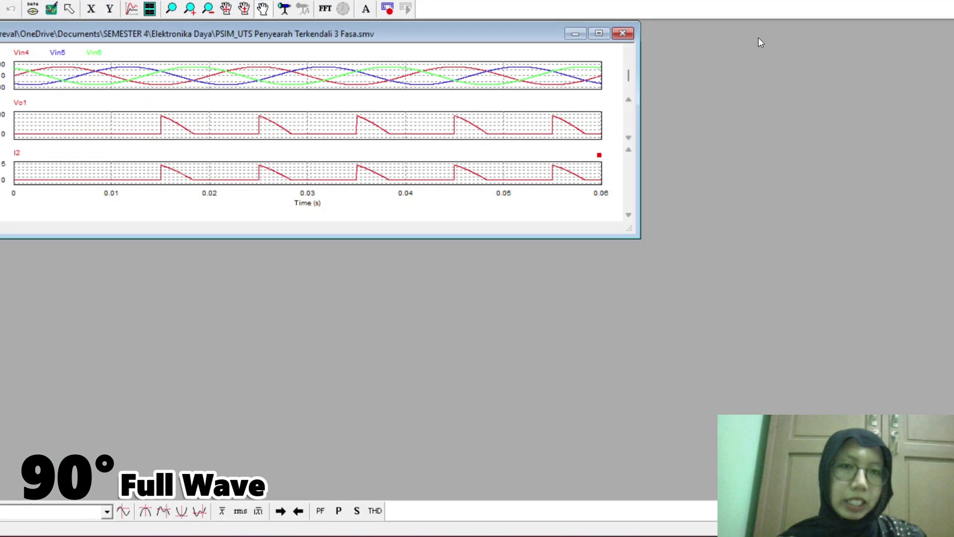
{"action": "left_click", "coordinate": [601, 33]}
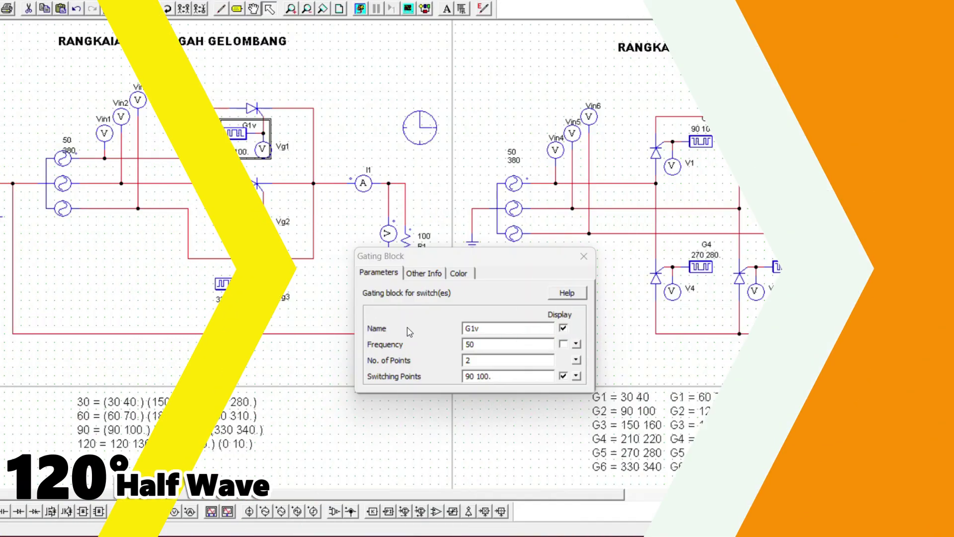
- Set the half-wave gating blocks' switching points to 120 130. for G1v and 240 250. for G2v
{"action": "type", "text": "12"}
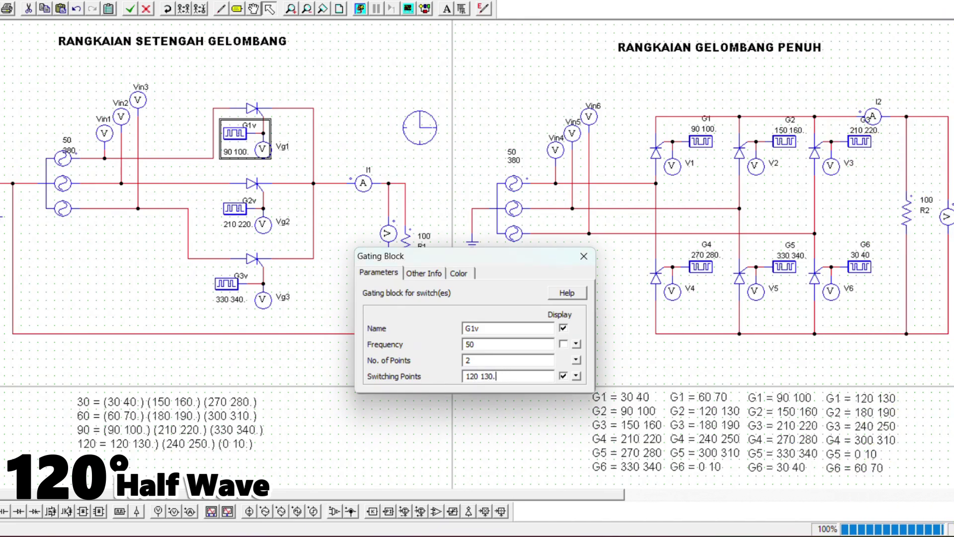
{"action": "left_click", "coordinate": [238, 211]}
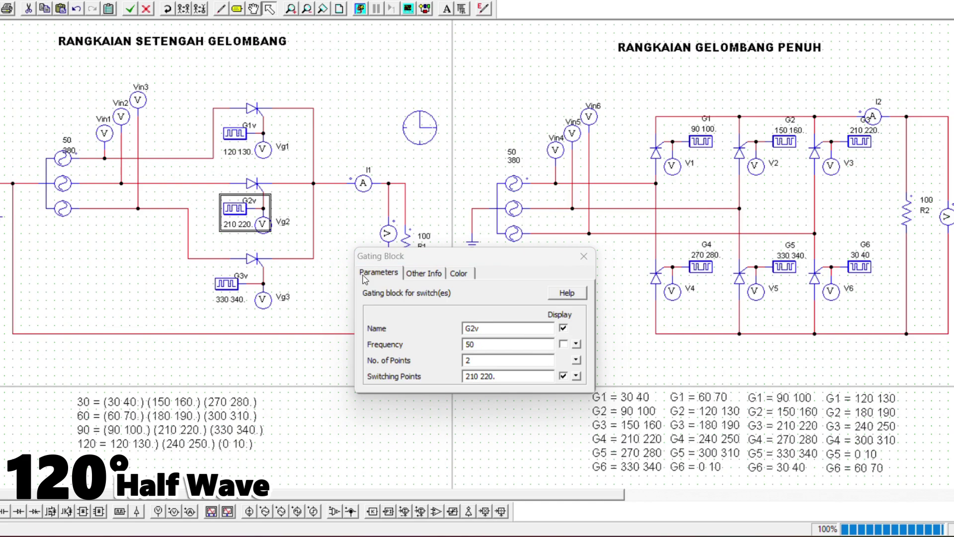
{"action": "left_click", "coordinate": [515, 377]}
{"action": "left_click_drag", "start_coordinate": [515, 377], "coordinate": [422, 381]}
{"action": "type", "text": "240"}
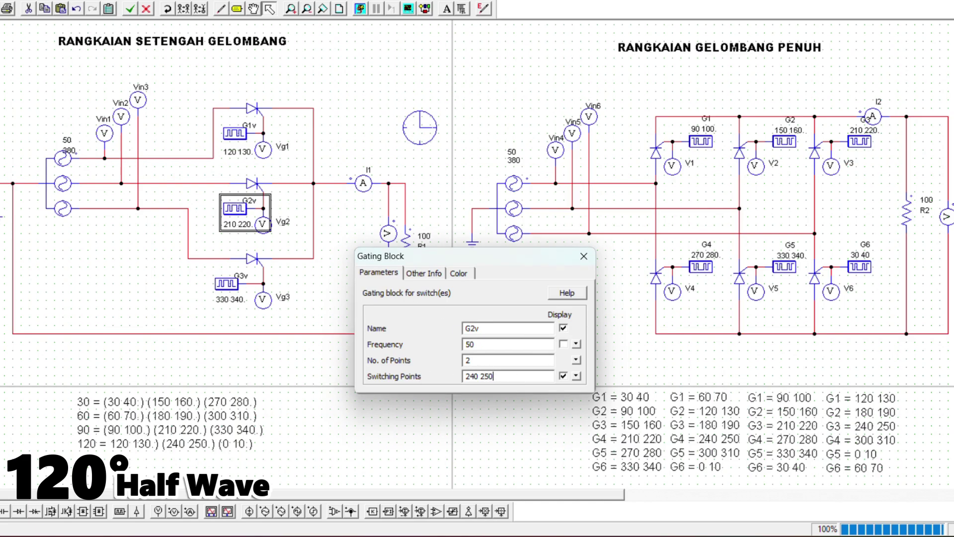
- Set the switching points of half-wave gating block G3v to 0 10. and close its parameters
{"action": "left_click", "coordinate": [231, 289]}
{"action": "left_click_drag", "start_coordinate": [498, 376], "coordinate": [397, 378]}
{"action": "type", "text": "0 1"}
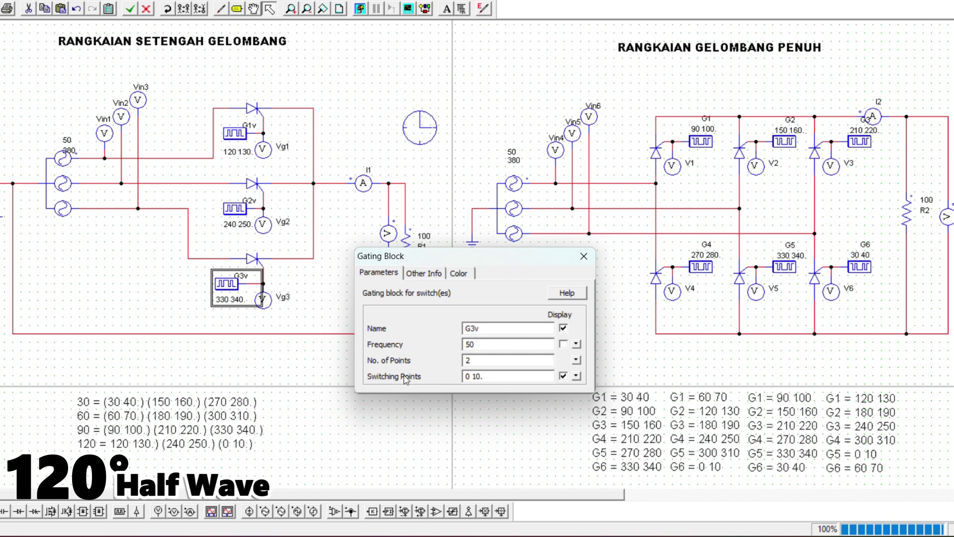
{"action": "left_click", "coordinate": [584, 256]}
- Run the simulation and plot the half-wave input voltages Vin1, Vin2 and Vin3 for the 120° case in a maximized graph
{"action": "left_click", "coordinate": [361, 8]}
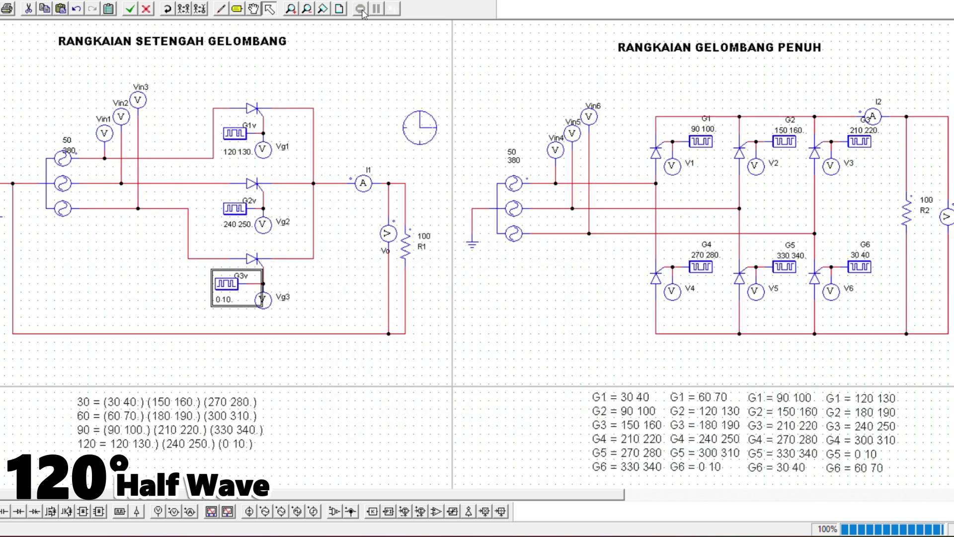
{"action": "scroll", "coordinate": [277, 261], "scroll_direction": "down", "scroll_amount": 3}
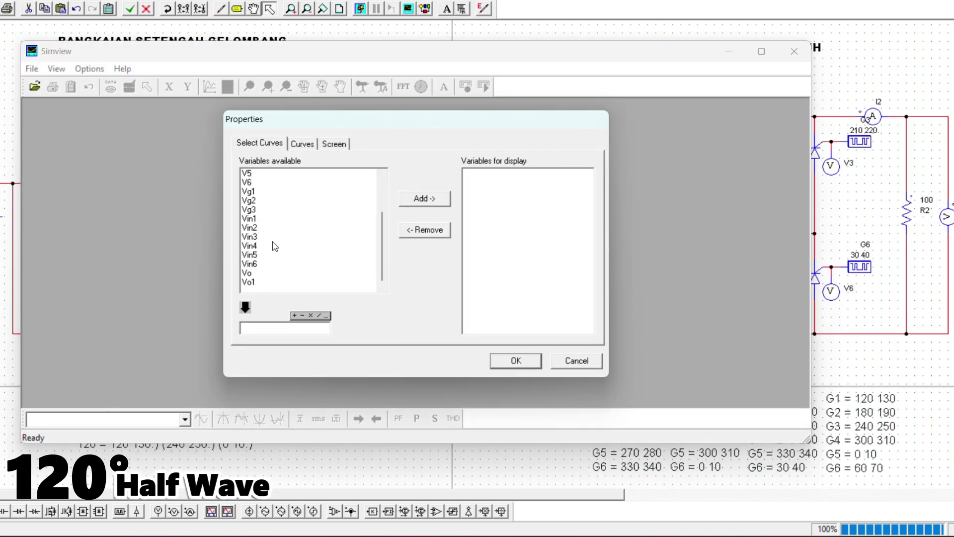
{"action": "left_click_drag", "start_coordinate": [267, 219], "coordinate": [268, 237]}
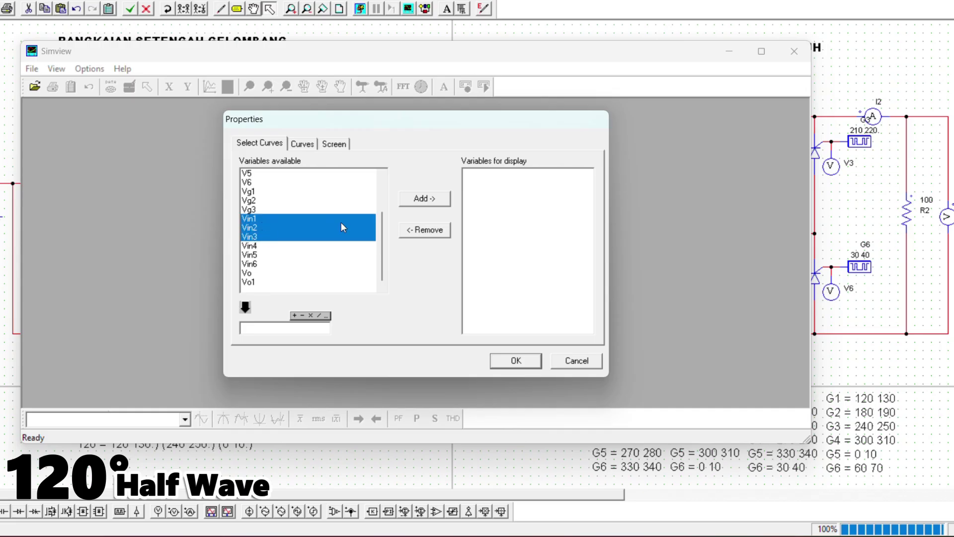
{"action": "left_click", "coordinate": [425, 198]}
{"action": "left_click", "coordinate": [497, 359]}
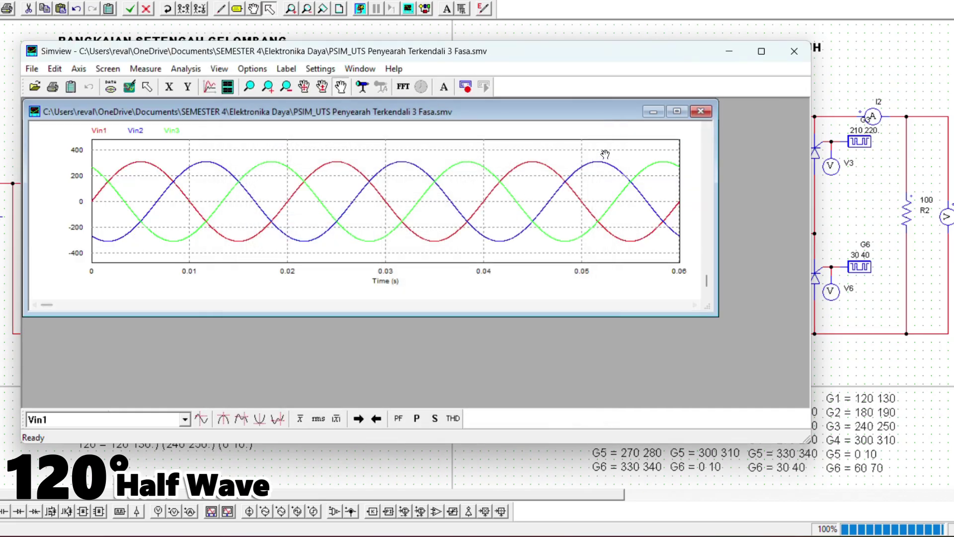
{"action": "left_click", "coordinate": [677, 111]}
- Add a separate plot of the half-wave output voltage Vo below the input voltages for the 120° case
{"action": "left_click", "coordinate": [228, 87]}
{"action": "scroll", "coordinate": [259, 244], "scroll_direction": "down", "scroll_amount": 4}
{"action": "left_click", "coordinate": [267, 272]}
{"action": "left_click", "coordinate": [423, 201]}
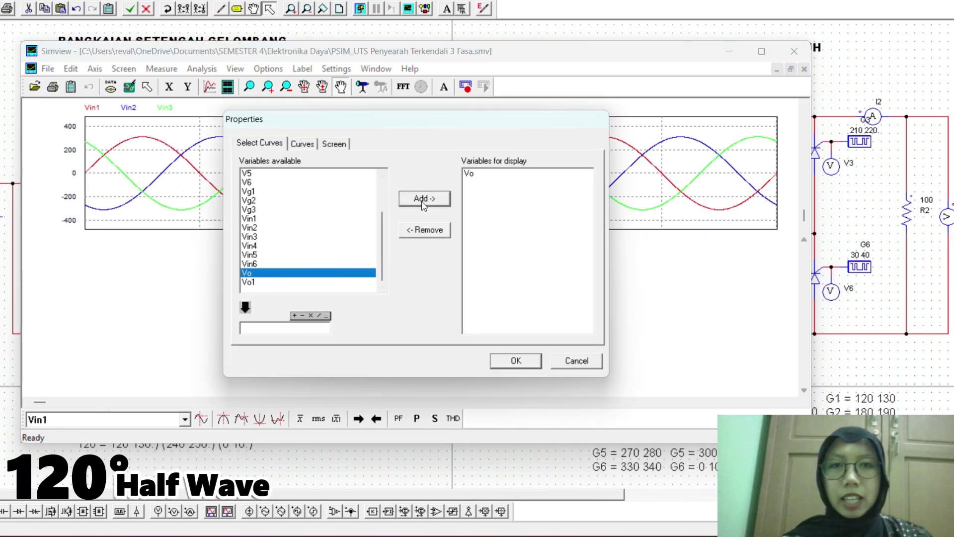
{"action": "left_click", "coordinate": [512, 359]}
- Add a separate plot of the half-wave load current I1 for the 120° case and maximize Simview
{"action": "left_click", "coordinate": [227, 87]}
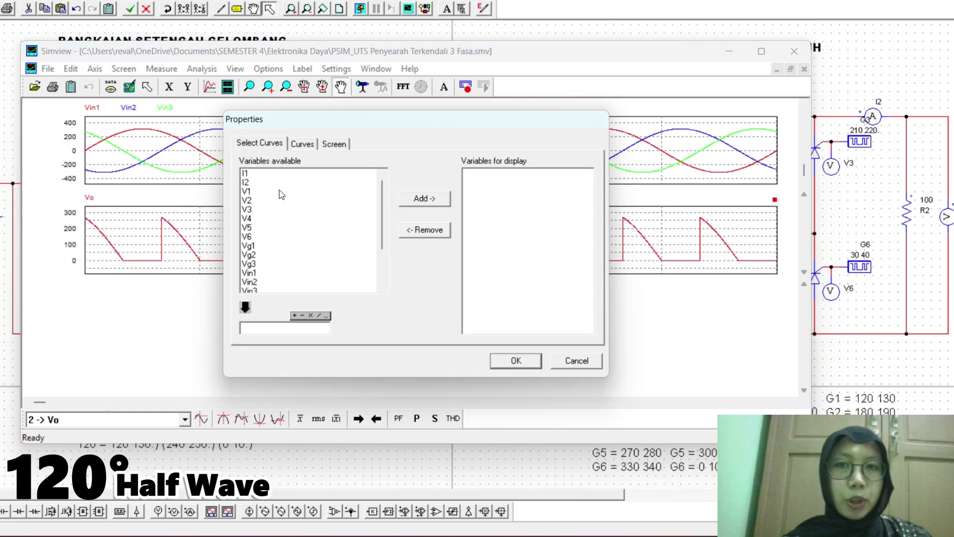
{"action": "left_click", "coordinate": [281, 172]}
{"action": "left_click", "coordinate": [423, 199]}
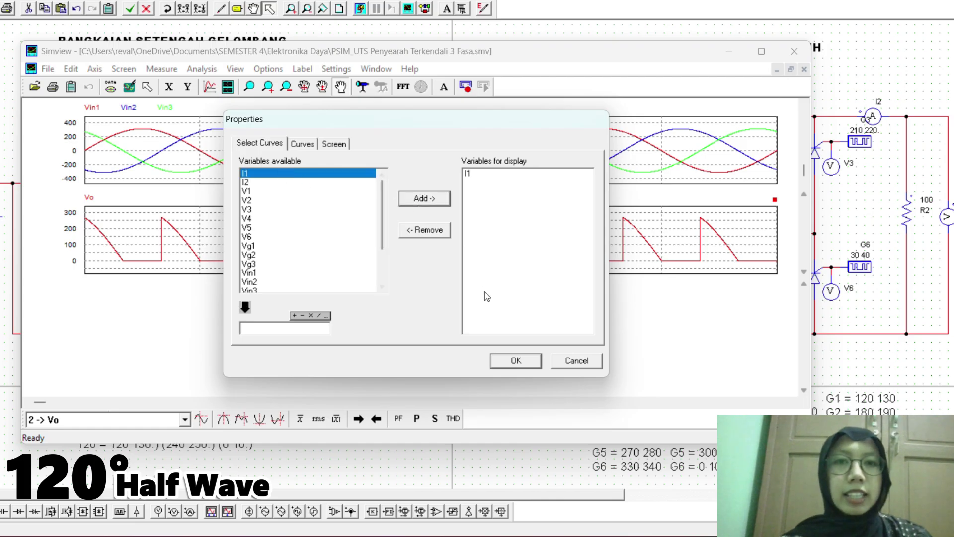
{"action": "left_click", "coordinate": [516, 361]}
{"action": "left_click", "coordinate": [762, 52]}
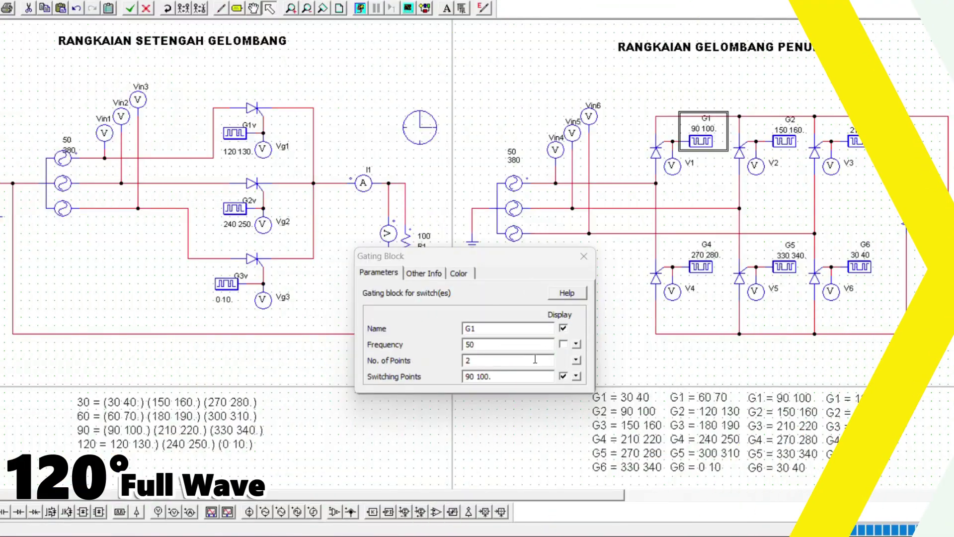
- Set the full-wave gating blocks' switching points to 120 130. for G1 and 180 190. for G2
{"action": "type", "text": "12"}
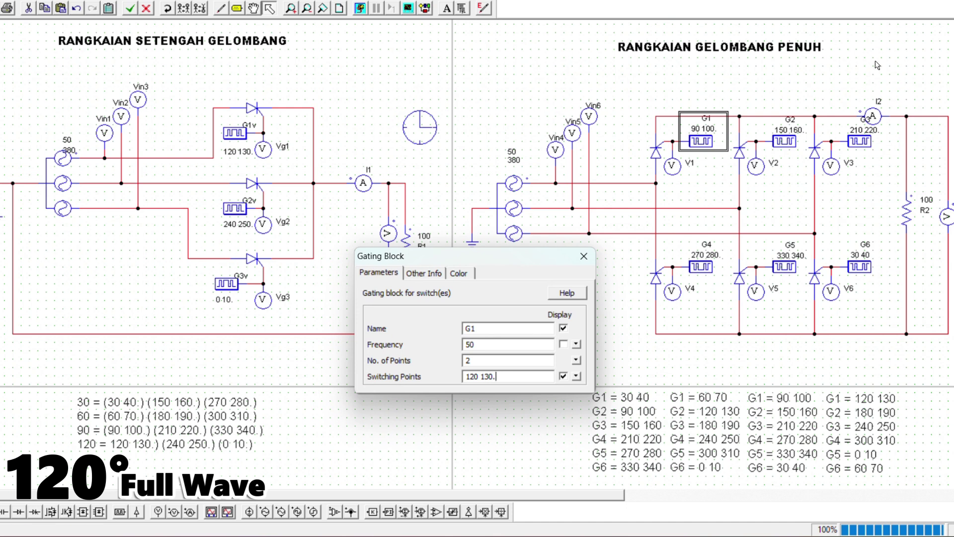
{"action": "left_click", "coordinate": [785, 141]}
{"action": "left_click", "coordinate": [515, 373]}
{"action": "key", "text": "ctrl+a"}
{"action": "type", "text": "1"}
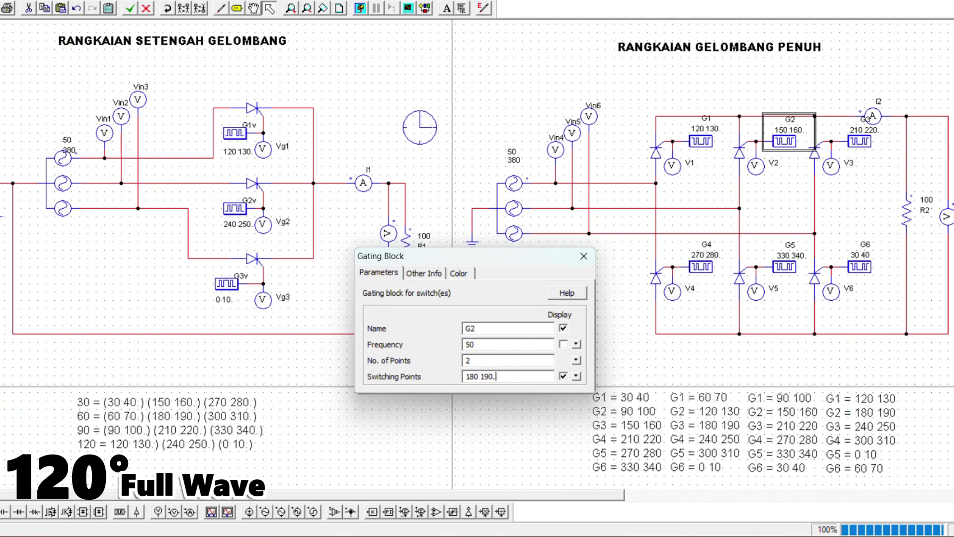
- Set the full-wave gating blocks' switching points to 240 250. for G3 and 300 310. for G4
{"action": "left_click", "coordinate": [860, 140]}
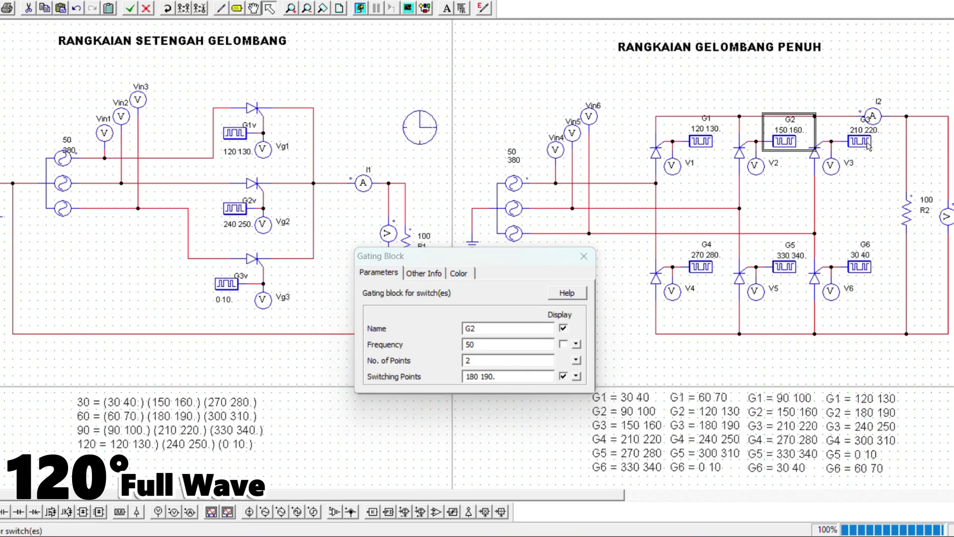
{"action": "left_click", "coordinate": [517, 376]}
{"action": "key", "text": "ctrl+a"}
{"action": "type", "text": "2"}
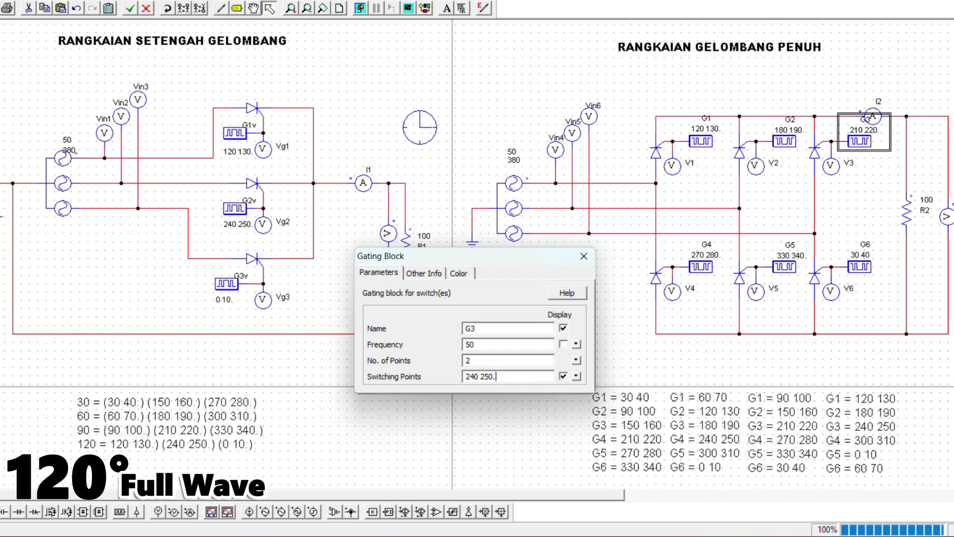
{"action": "left_click", "coordinate": [692, 267]}
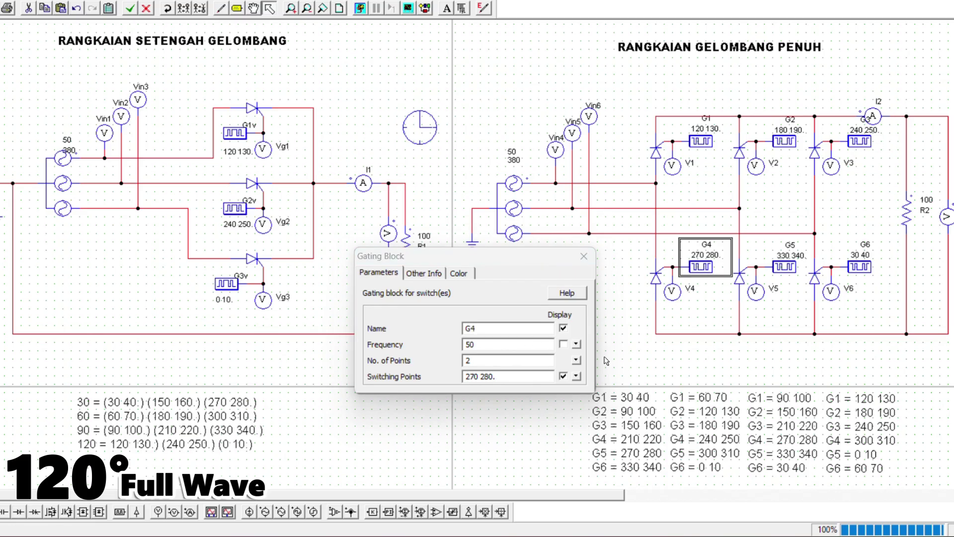
{"action": "left_click", "coordinate": [545, 377]}
{"action": "key", "text": "ctrl+a"}
{"action": "type", "text": "3"}
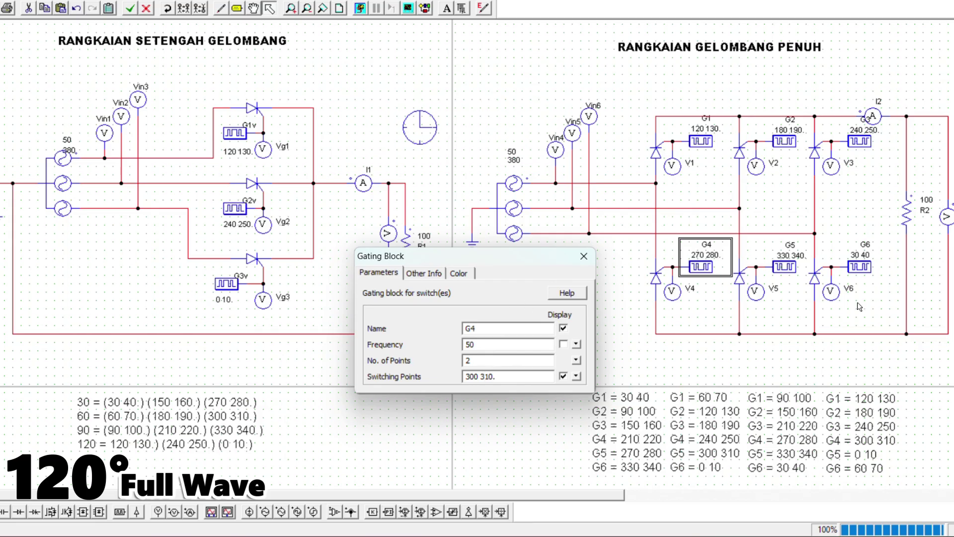
- Set the full-wave gating blocks' switching points to 0 10. for G5 and 60 70. for G6
{"action": "left_click", "coordinate": [784, 271]}
{"action": "left_click", "coordinate": [497, 377]}
{"action": "key", "text": "ctrl+a"}
{"action": "type", "text": "0"}
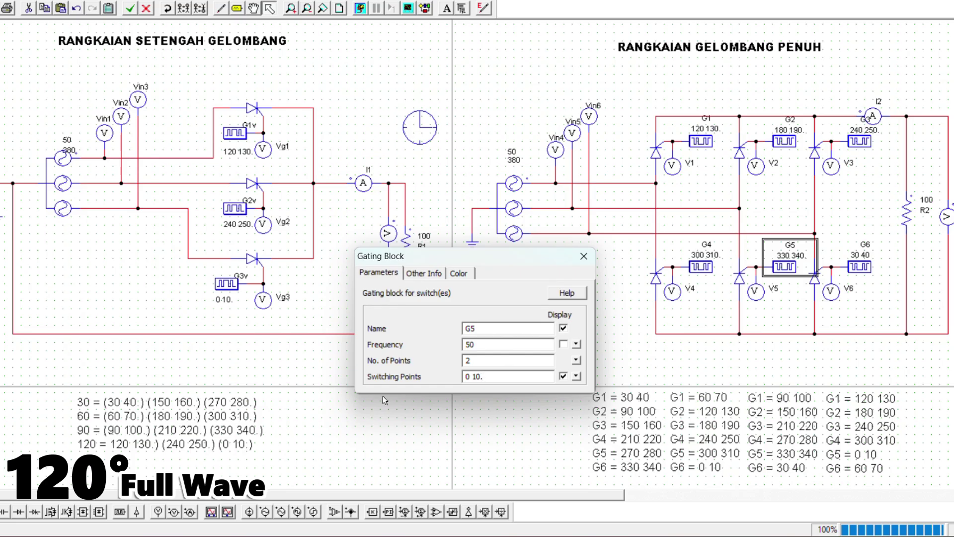
{"action": "left_click", "coordinate": [868, 266]}
{"action": "left_click_drag", "start_coordinate": [539, 378], "coordinate": [358, 413]}
{"action": "type", "text": "6"}
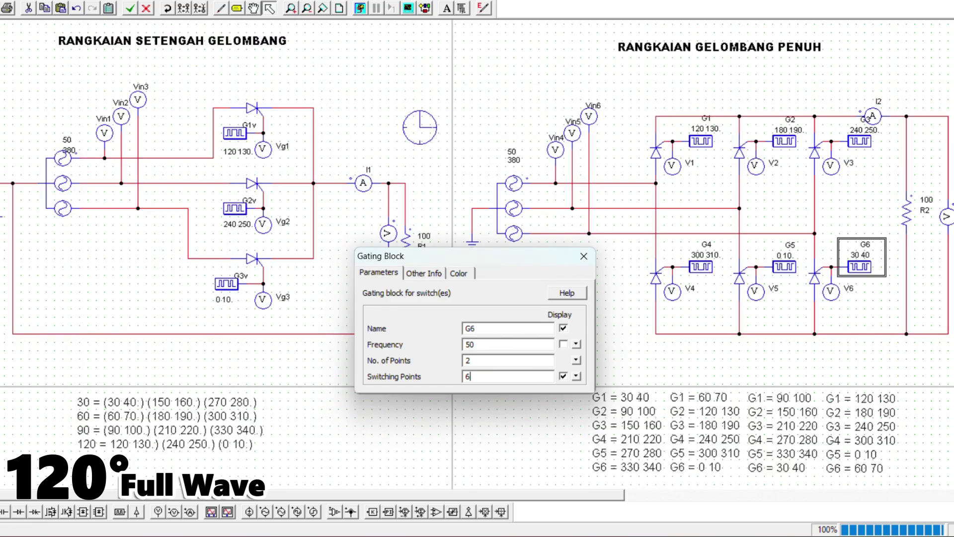
{"action": "type", "text": "0 70."}
{"action": "left_click", "coordinate": [584, 256]}
- Run the simulation and plot the full-wave input voltages Vin4, Vin5 and Vin6 for the 120° case in a maximized graph
{"action": "left_click", "coordinate": [360, 8]}
{"action": "scroll", "coordinate": [353, 254], "scroll_direction": "down", "scroll_amount": 1}
{"action": "left_click_drag", "start_coordinate": [284, 265], "coordinate": [287, 282]}
{"action": "left_click", "coordinate": [438, 217]}
{"action": "left_click", "coordinate": [533, 379]}
{"action": "left_click", "coordinate": [695, 129]}
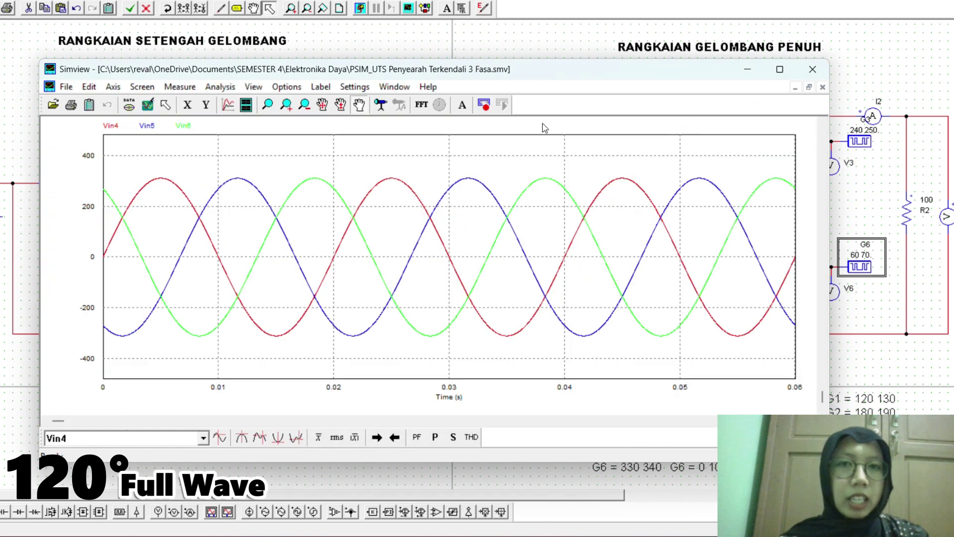
- Add a separate plot of the full-wave output voltage Vo1 below the input voltages for the 120° case
{"action": "left_click", "coordinate": [228, 104]}
{"action": "scroll", "coordinate": [300, 271], "scroll_direction": "down", "scroll_amount": 2}
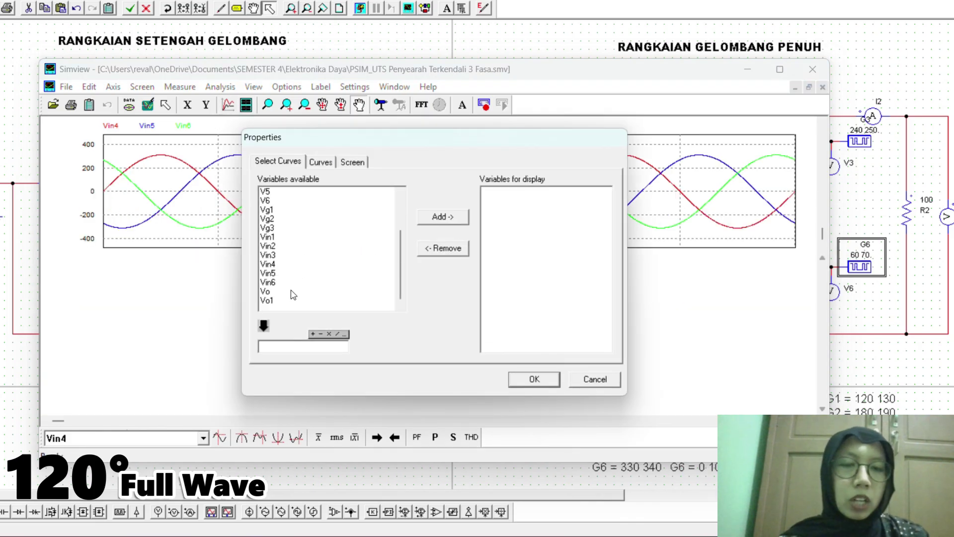
{"action": "left_click", "coordinate": [295, 300]}
{"action": "left_click", "coordinate": [450, 218]}
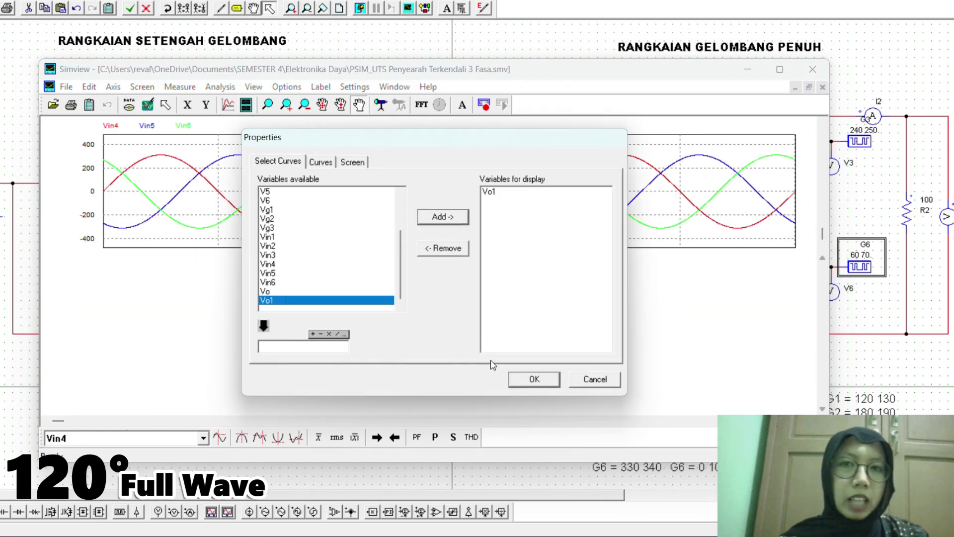
{"action": "left_click", "coordinate": [534, 379]}
- Add a separate plot of the full-wave load current I2 for the 120° case and maximize Simview
{"action": "left_click", "coordinate": [246, 104]}
{"action": "left_click", "coordinate": [291, 210]}
{"action": "left_click", "coordinate": [291, 210]}
{"action": "double_click", "coordinate": [290, 202]}
{"action": "left_click", "coordinate": [449, 222]}
{"action": "left_click", "coordinate": [527, 380]}
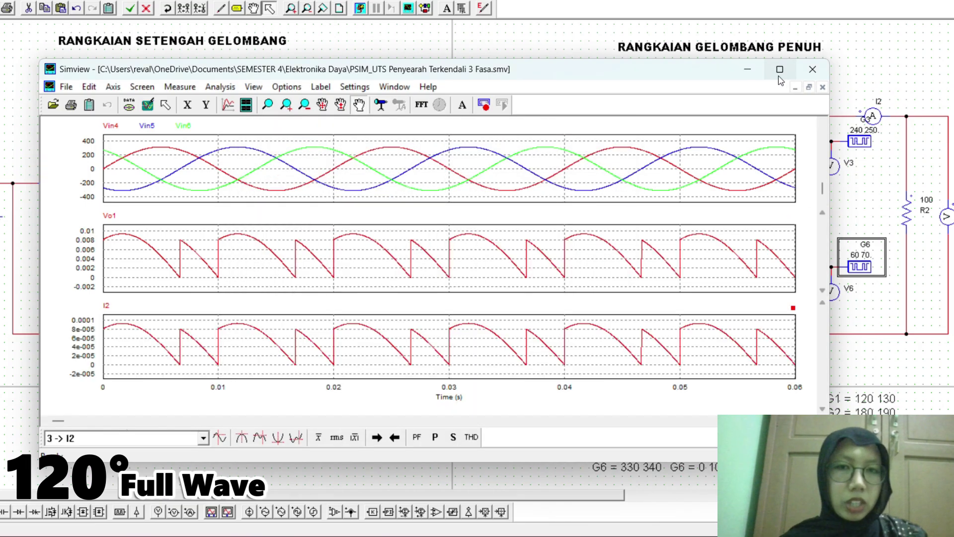
{"action": "left_click", "coordinate": [779, 74]}
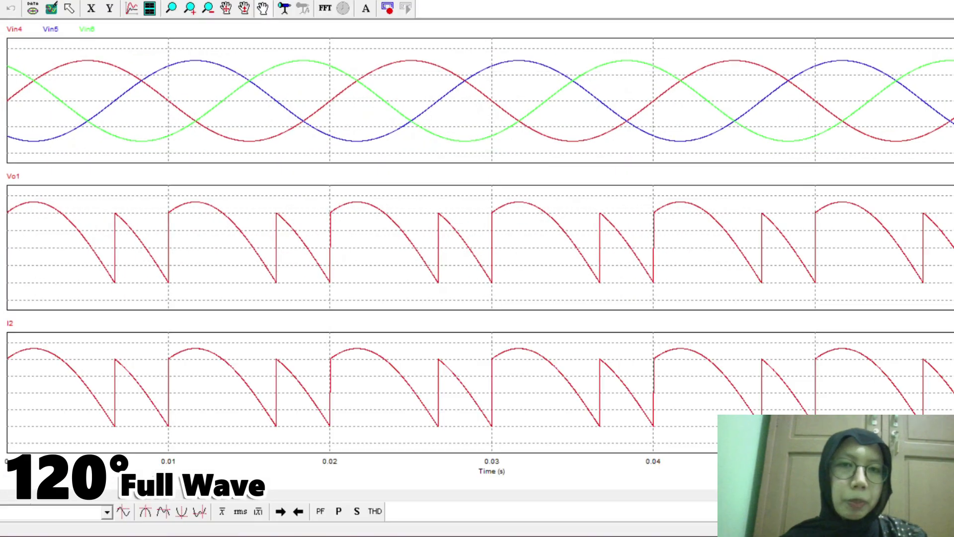